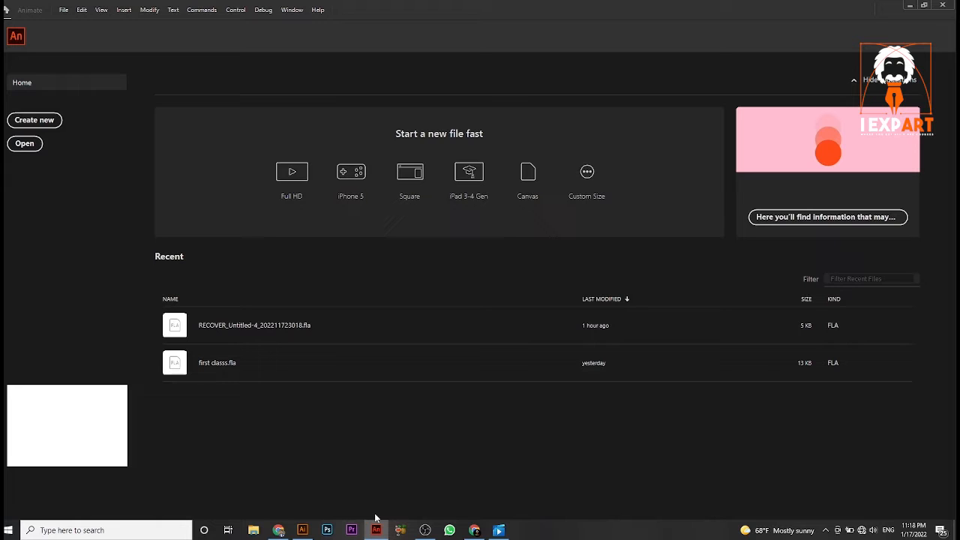
Step: Create a new 1280 × 720 document and set its stage colour to pale yellow #FFFF99
click(51, 126)
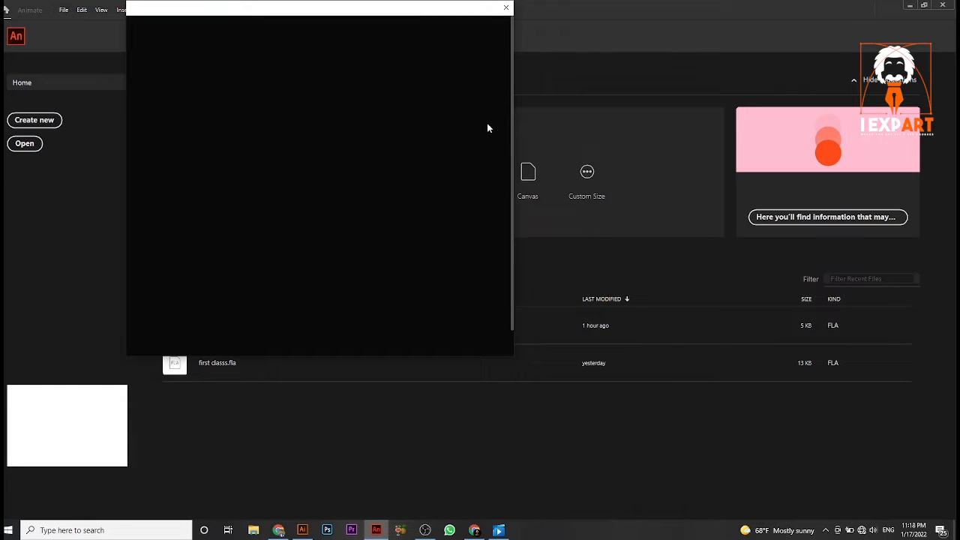
click(473, 280)
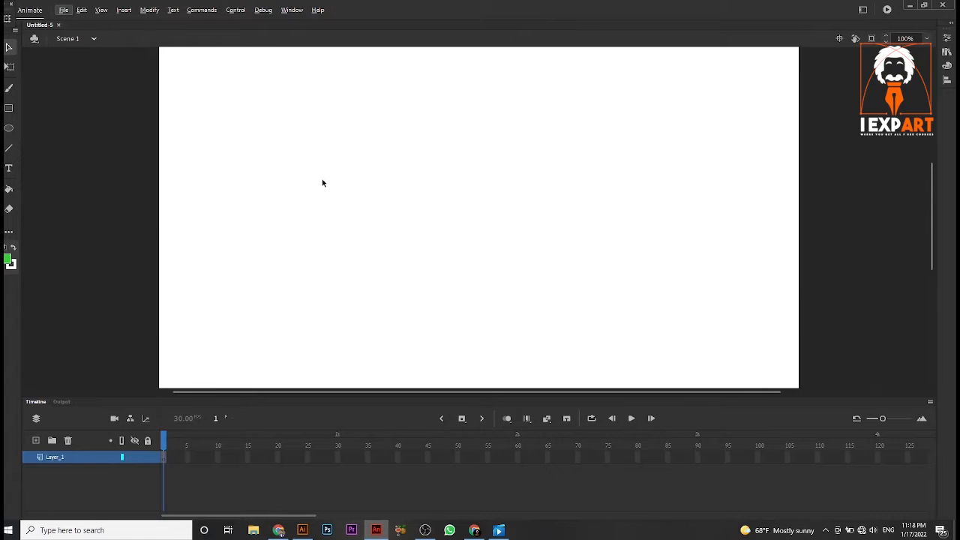
click(944, 38)
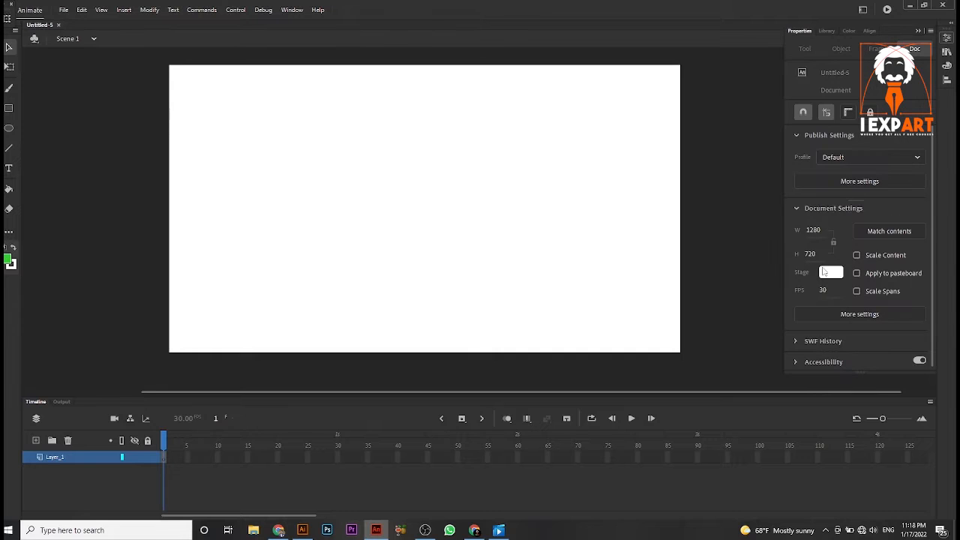
click(825, 271)
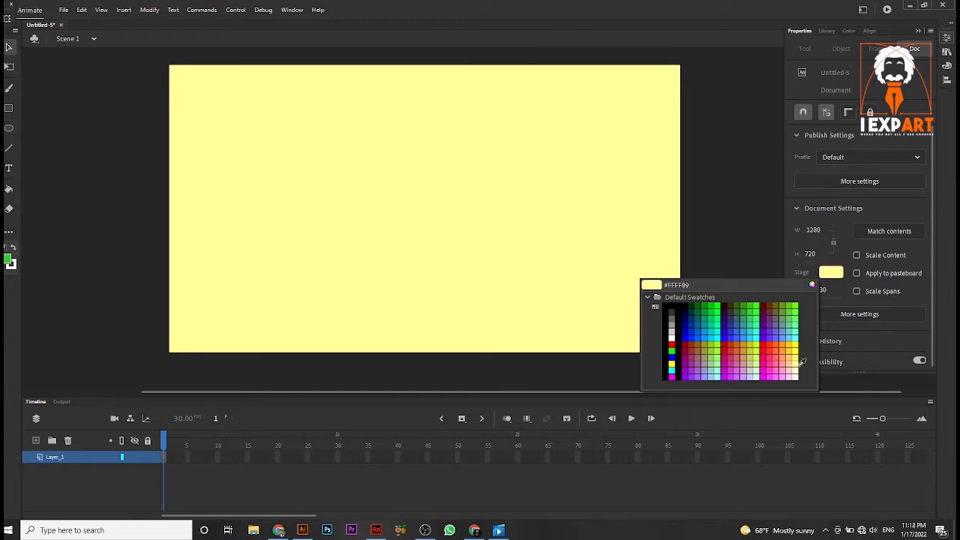
click(796, 362)
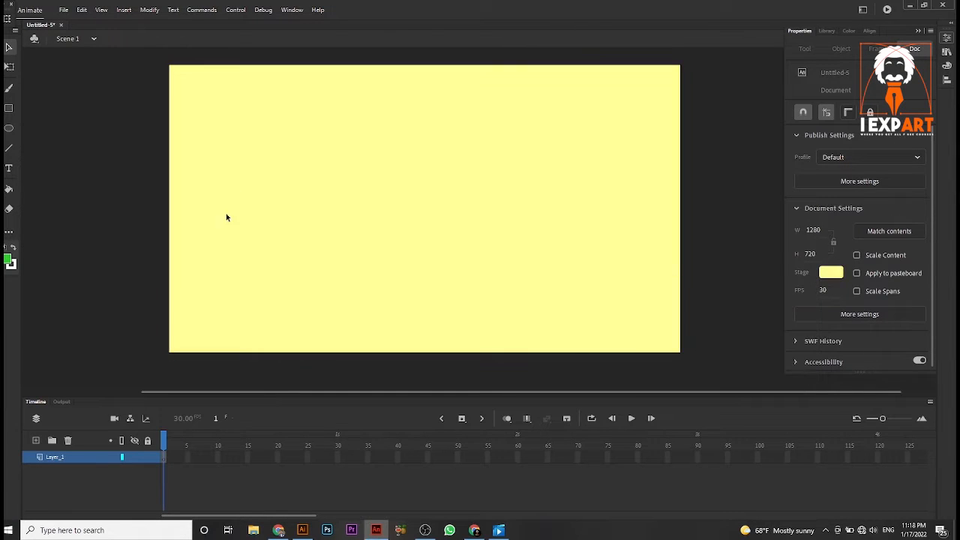
Step: Rename the only layer in the timeline to Background
click(81, 454)
double_click(76, 457)
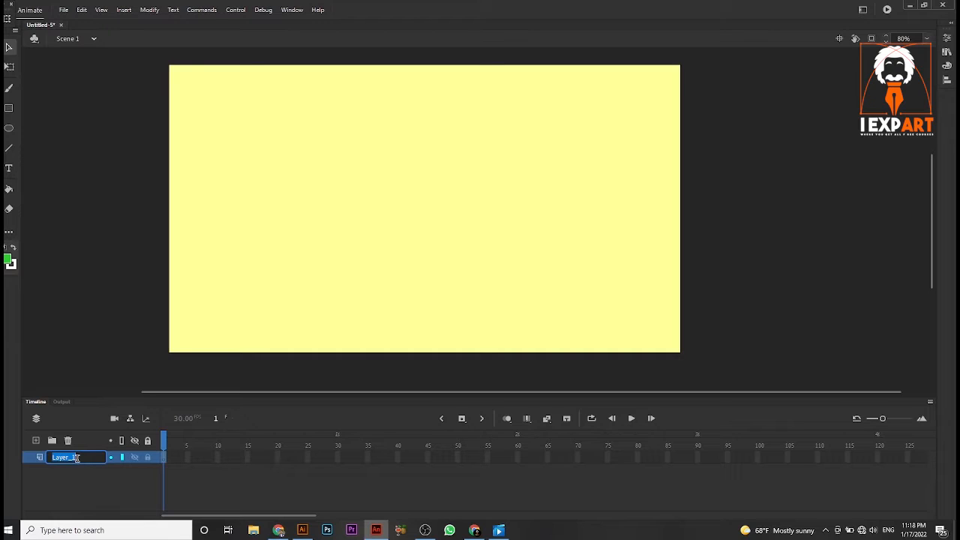
text(background)
drag(56, 456, 51, 457)
text(B)
key(Return)
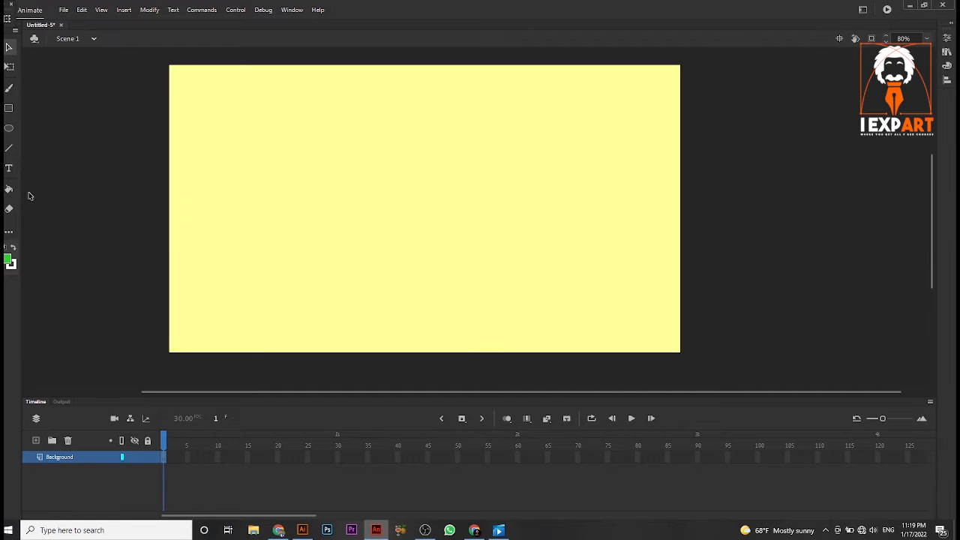
Step: Draw a wide, flat rectangle filled with #FFCC33 near the upper-left part of the stage
click(9, 260)
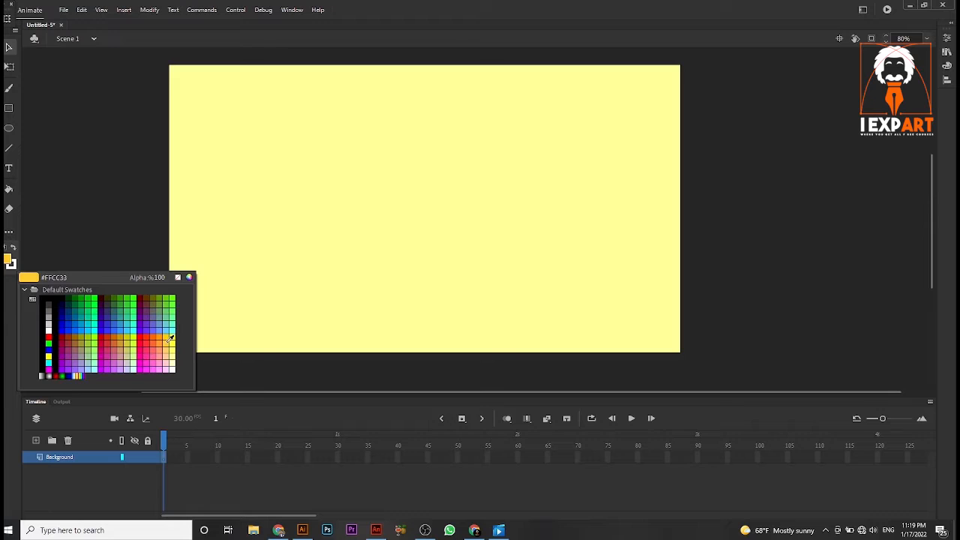
click(170, 338)
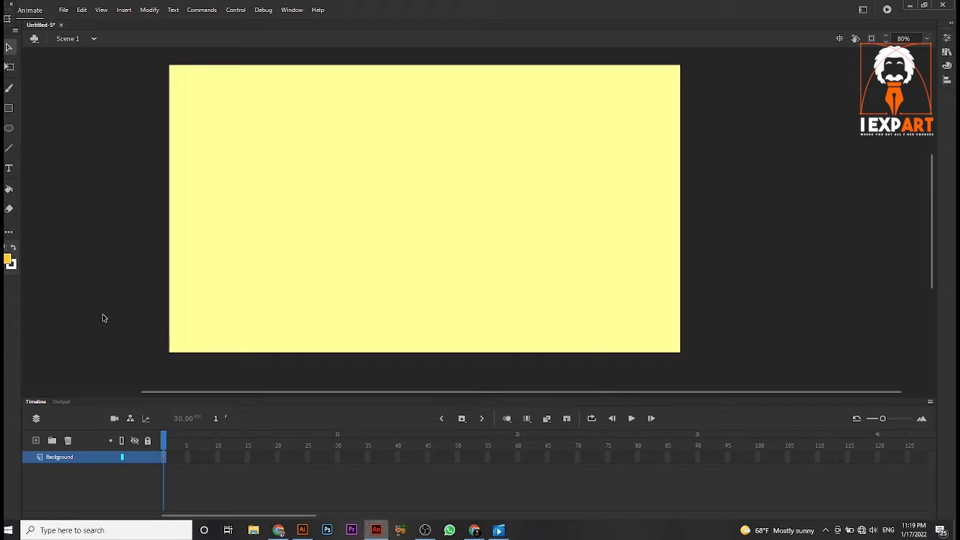
click(9, 109)
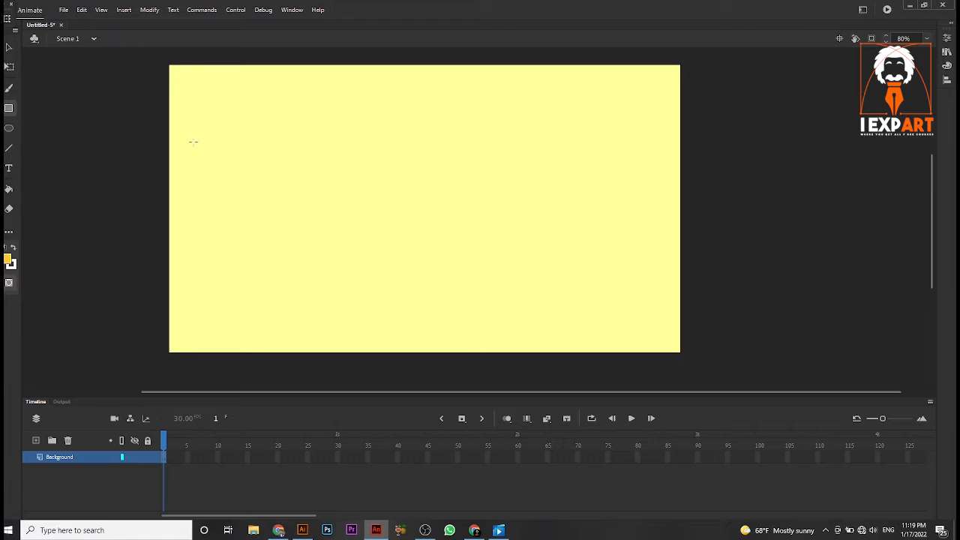
drag(185, 129, 282, 149)
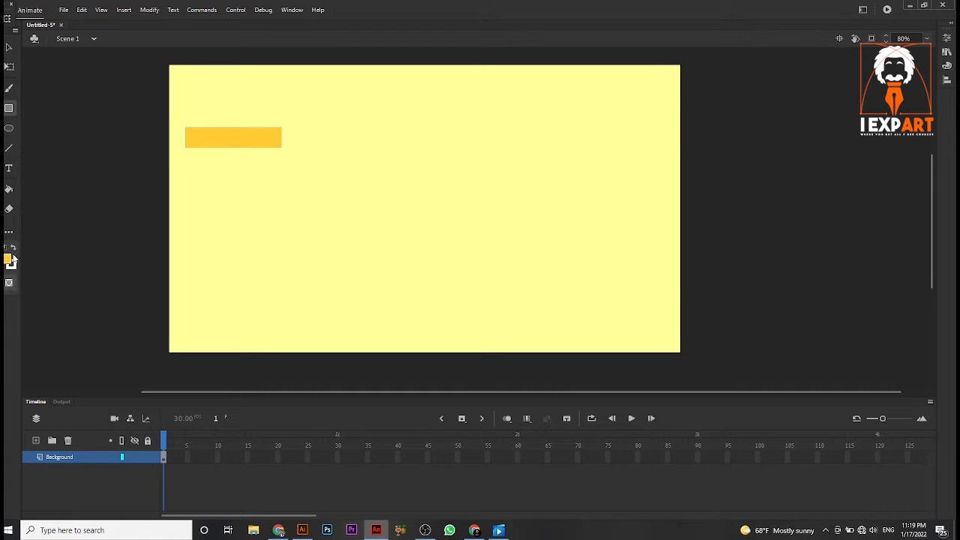
Step: Select the whole yellow-orange rectangle and give it a black outline
click(9, 47)
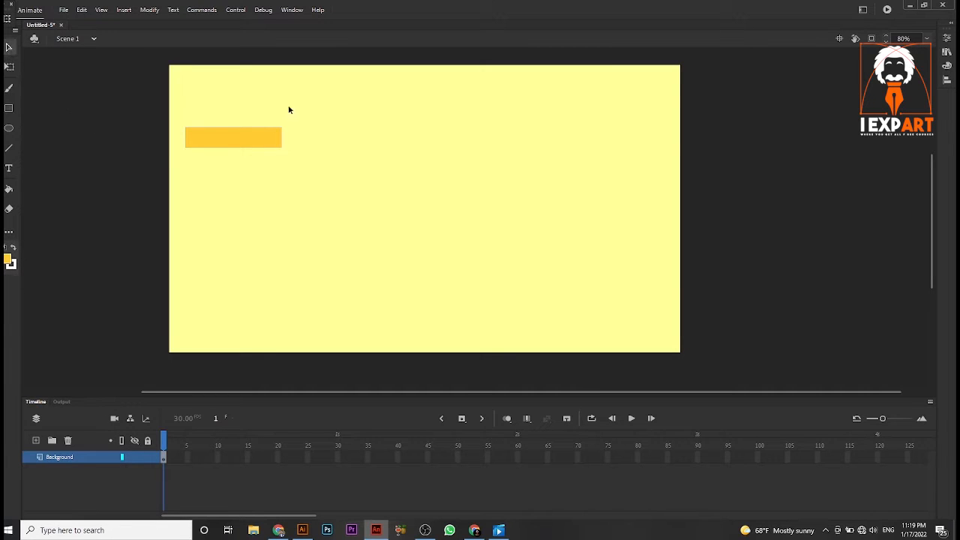
drag(288, 104, 180, 150)
click(11, 265)
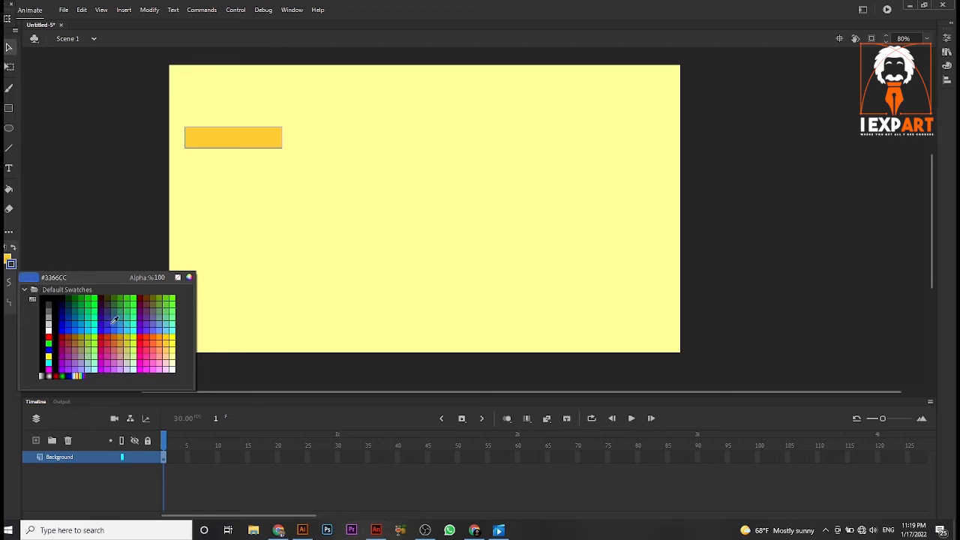
click(54, 303)
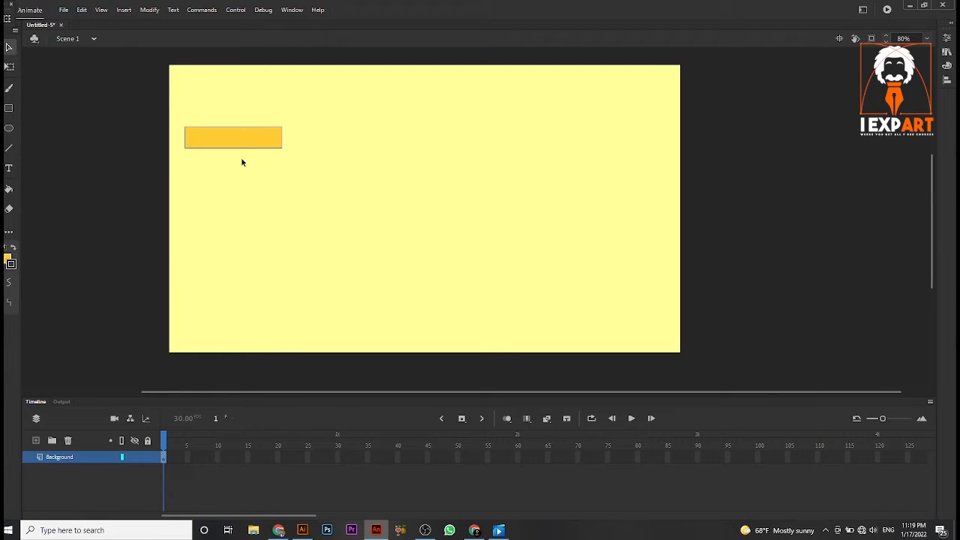
Step: Draw a second black-outlined rectangle exactly over the lower half of the first one, spanning its full width
scroll(238, 150, up, 1)
scroll(239, 150, up, 3)
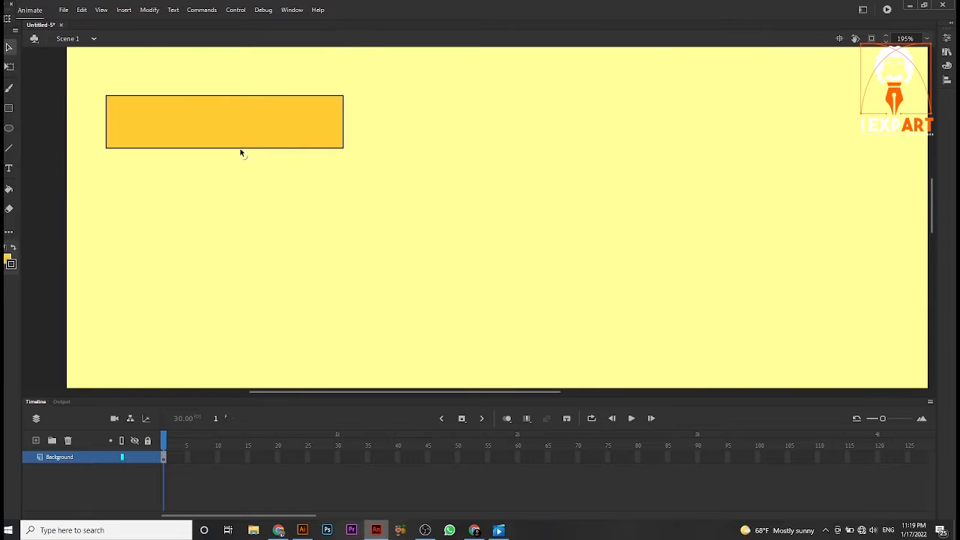
drag(240, 149, 267, 210)
double_click(218, 196)
click(92, 181)
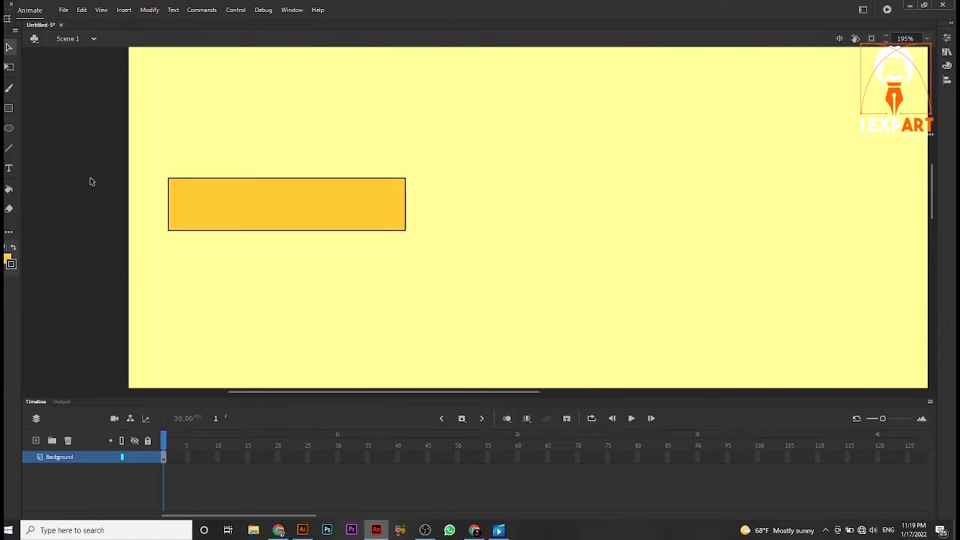
click(9, 108)
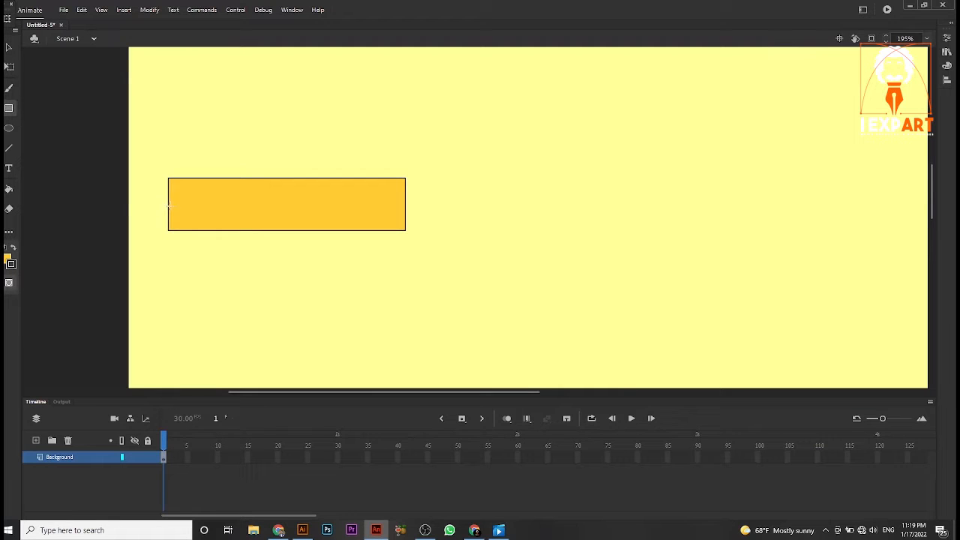
drag(168, 204, 405, 230)
Step: Recolour the fill of the bar's lower half to orange #FF9900
click(9, 260)
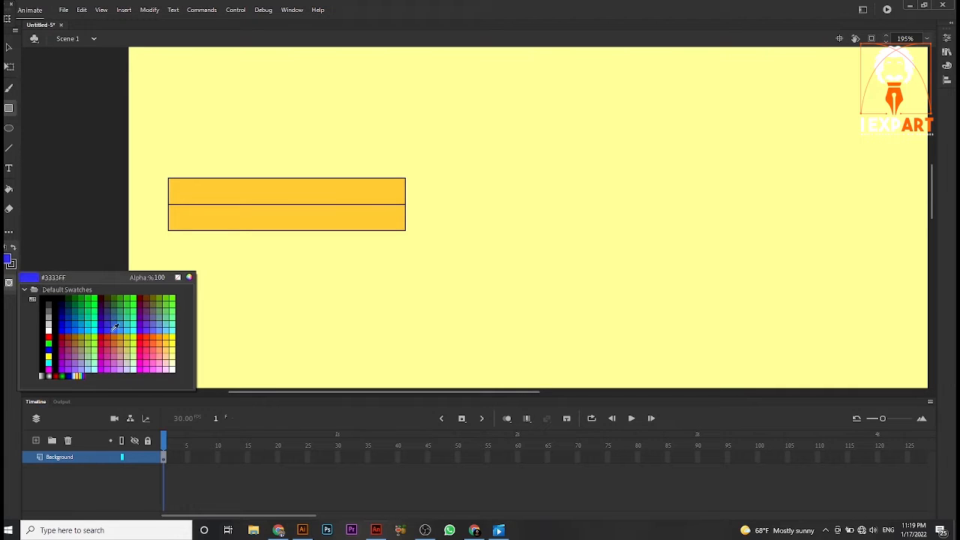
click(159, 334)
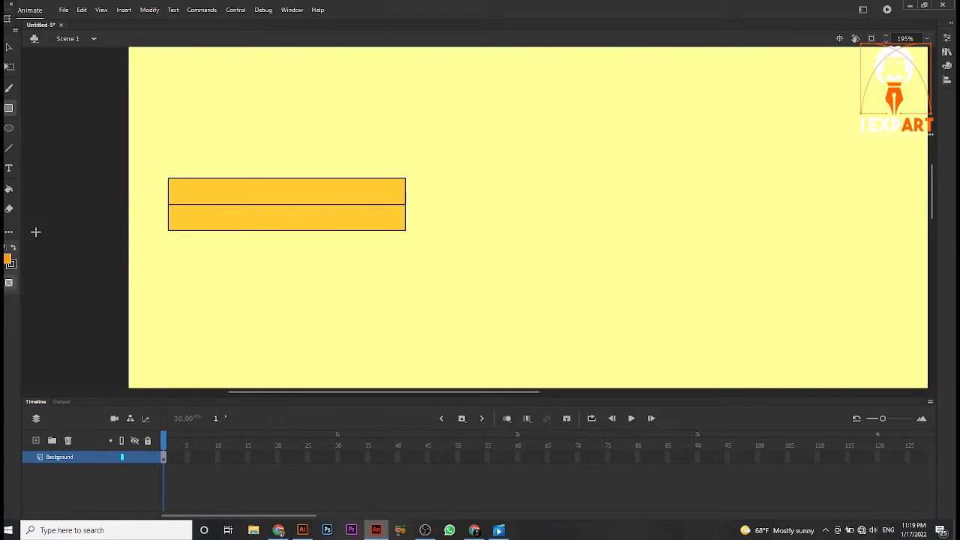
click(8, 48)
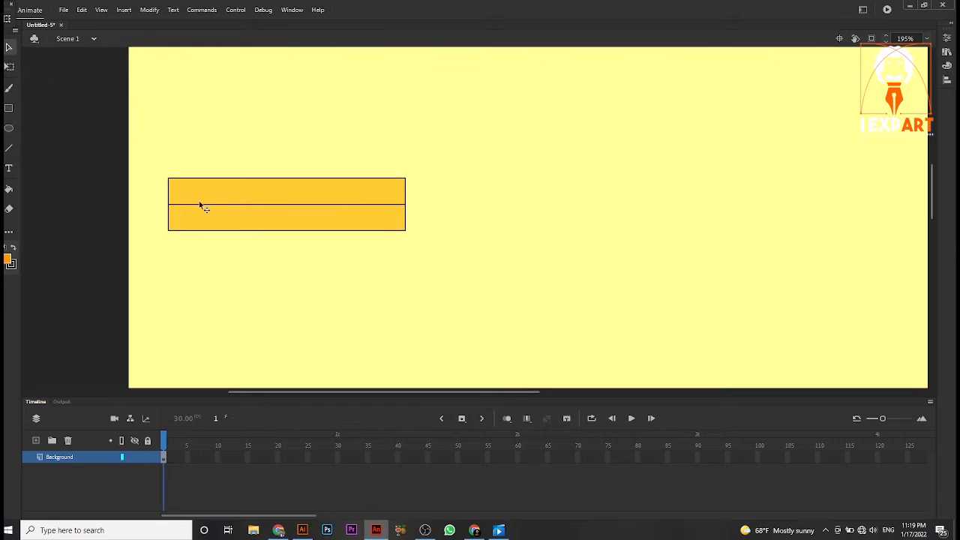
drag(199, 206, 213, 252)
key(ctrl+z)
click(8, 261)
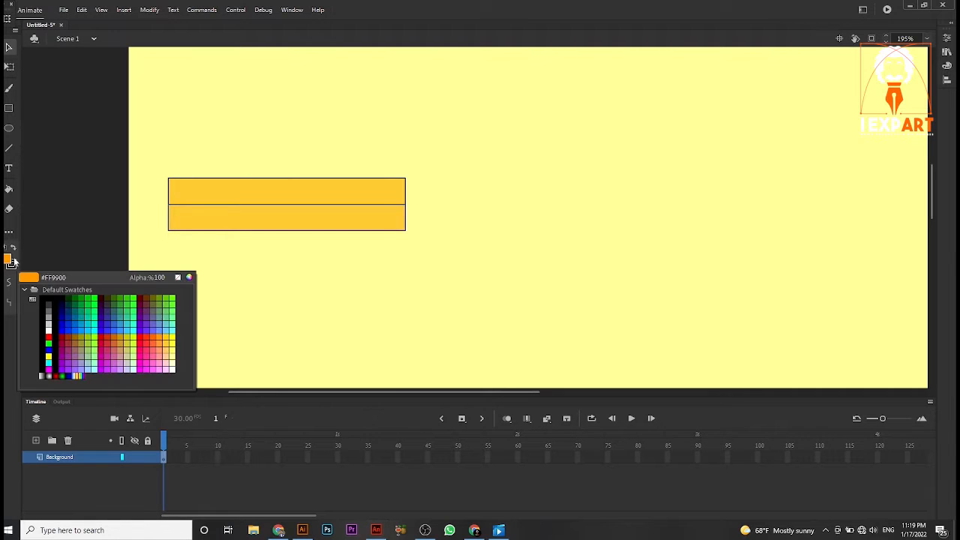
click(166, 337)
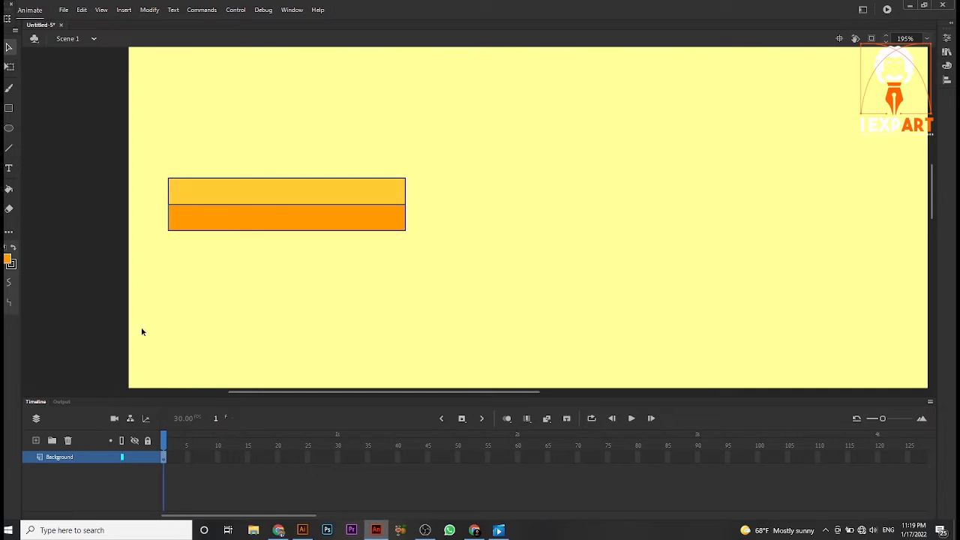
Step: Change the outline colour of the bar's lower half to a light yellow-orange
click(11, 264)
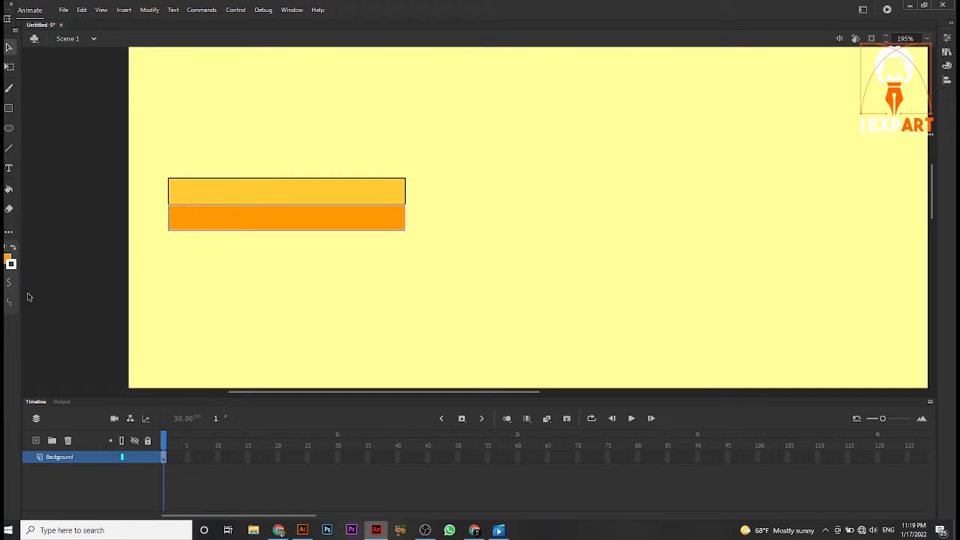
click(57, 307)
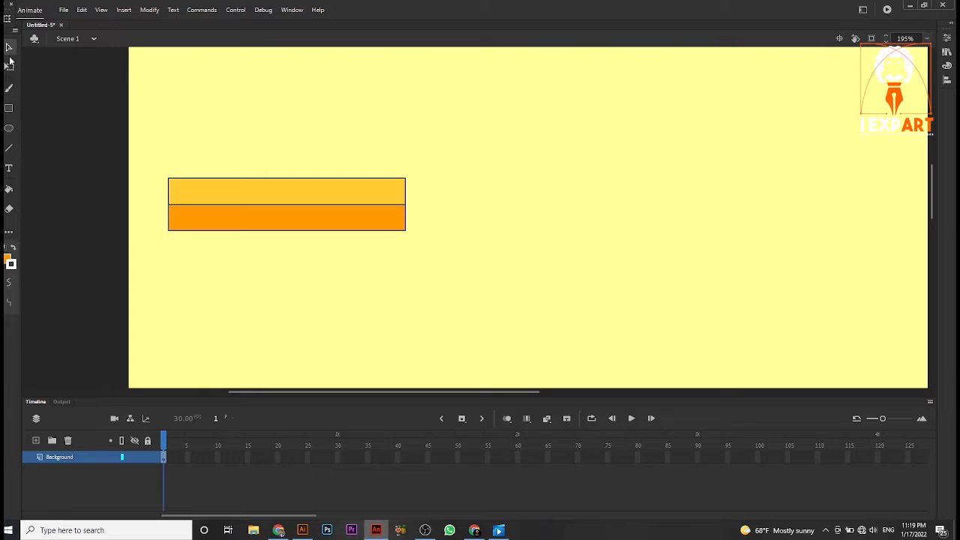
click(11, 264)
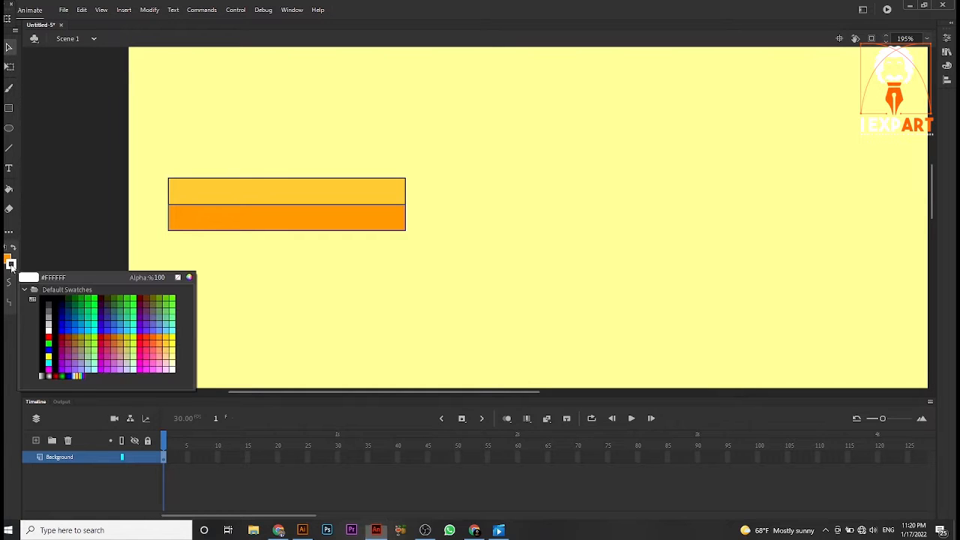
click(170, 339)
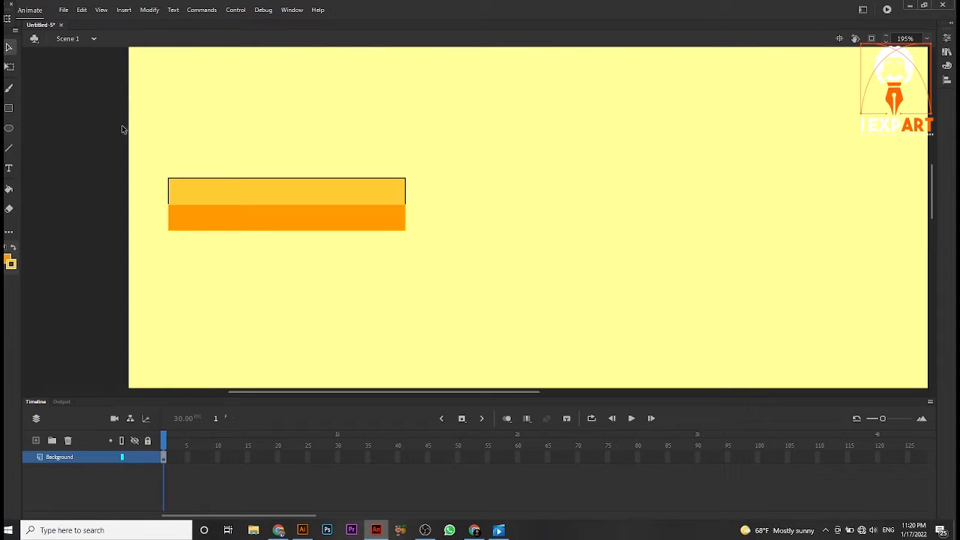
Step: Draw a thin orange rectangle with a light yellow-orange outline along the bar's dividing line, across its full width
click(9, 109)
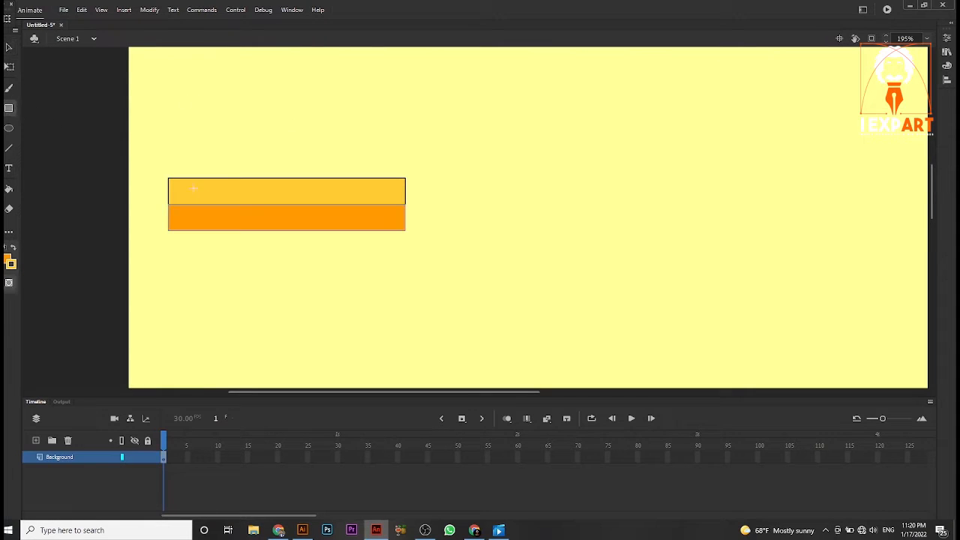
drag(164, 205, 164, 204)
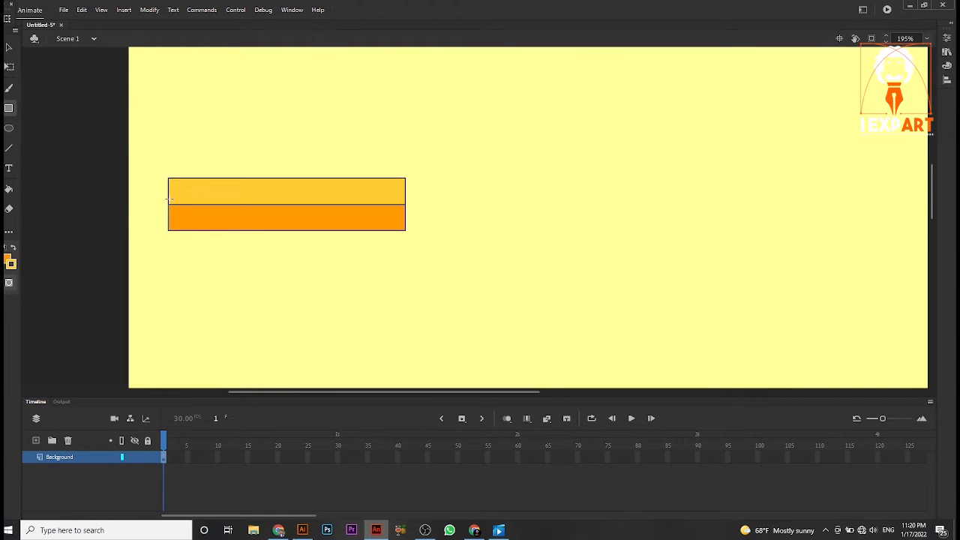
mouse_move(168, 197)
mouse_down()
mouse_move(233, 210)
mouse_move(401, 210)
mouse_up()
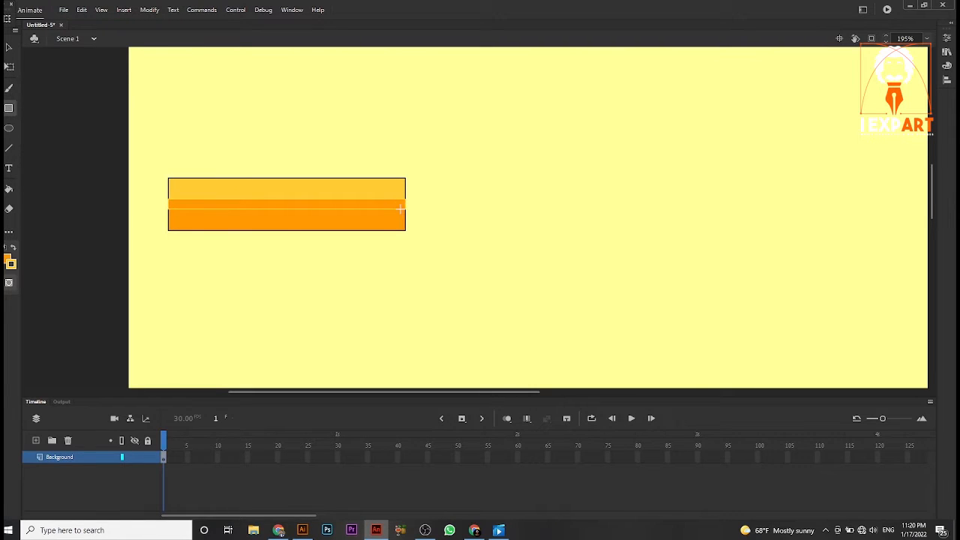
click(425, 530)
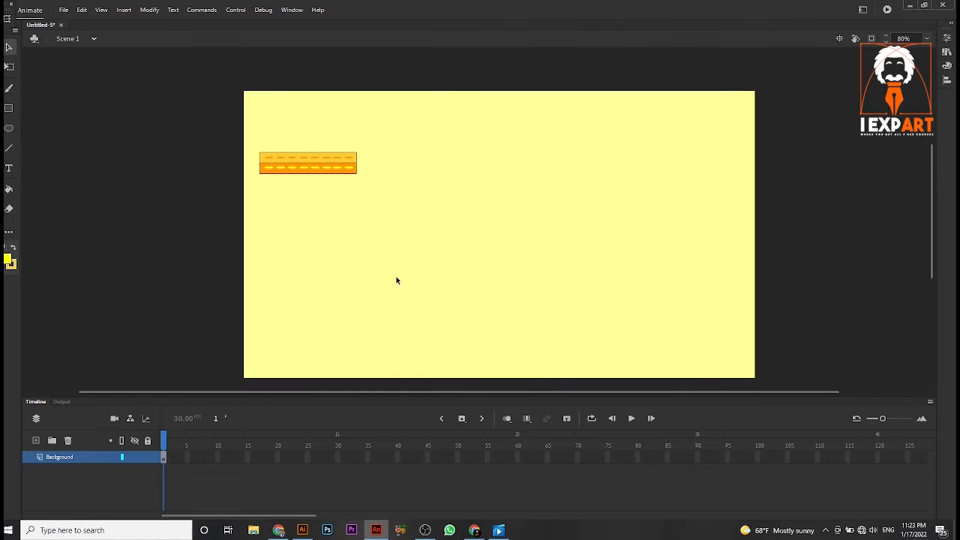
Step: Select all parts of the dashed bar and move it a short distance down the stage
drag(381, 142, 250, 197)
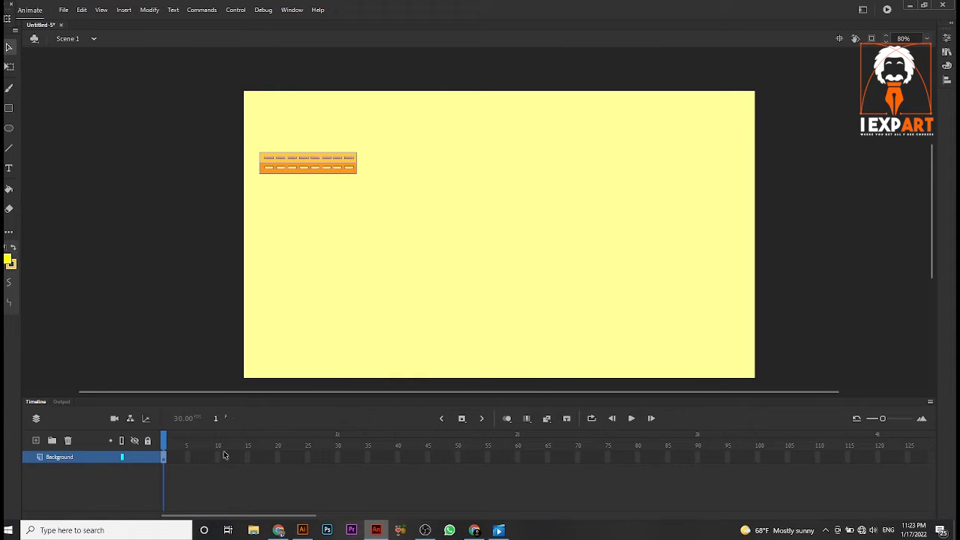
click(383, 163)
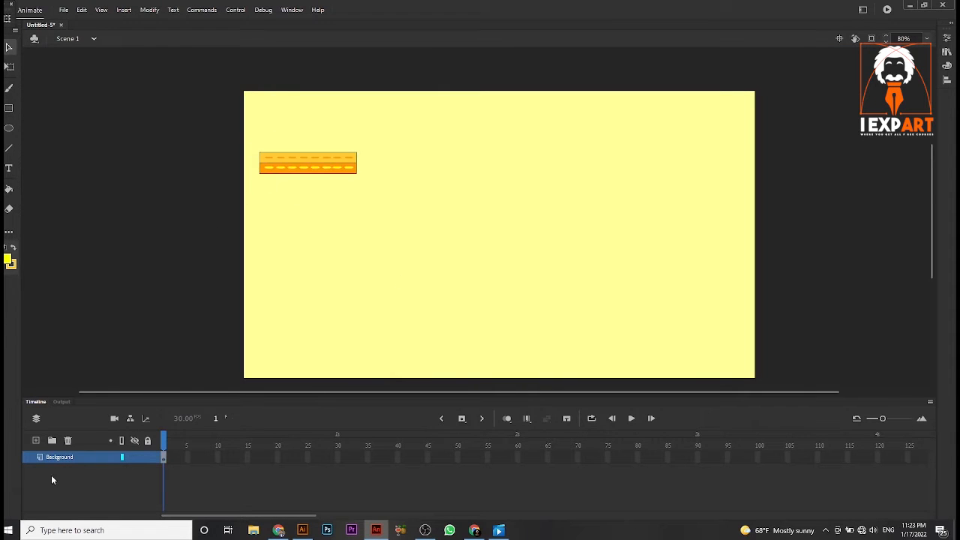
drag(383, 121, 239, 207)
drag(298, 175, 308, 212)
click(426, 208)
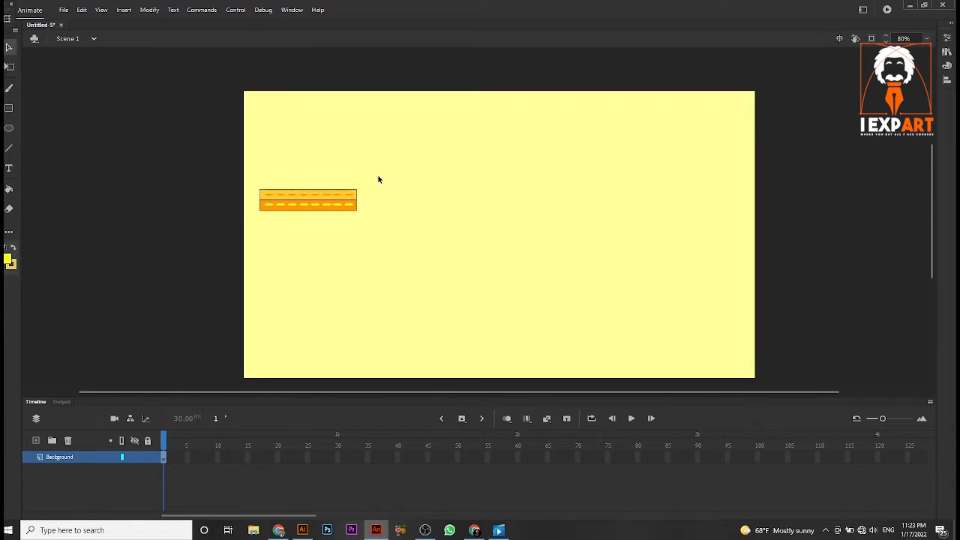
Step: Move the dashed bar up toward the stage's upper edge and select all of its parts
drag(380, 152, 280, 154)
click(390, 120)
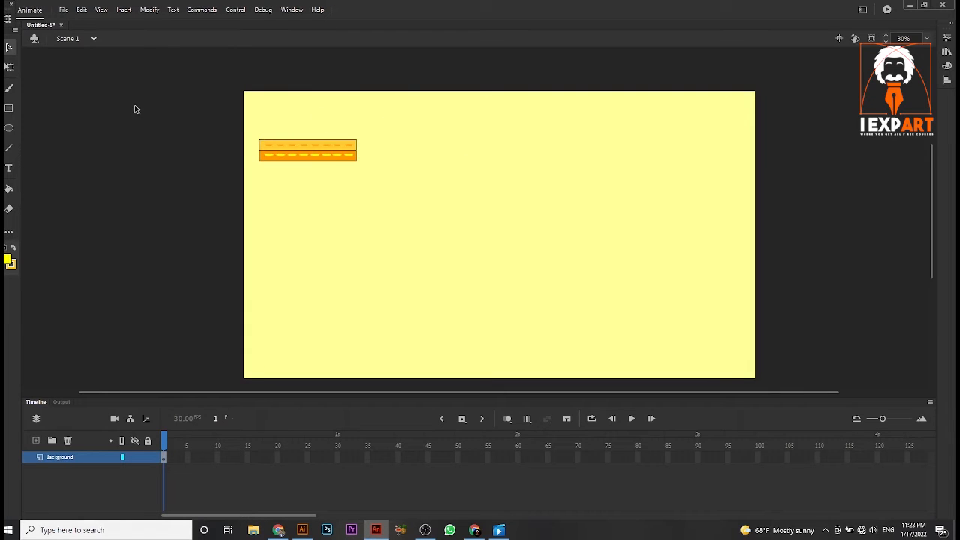
drag(396, 120, 247, 194)
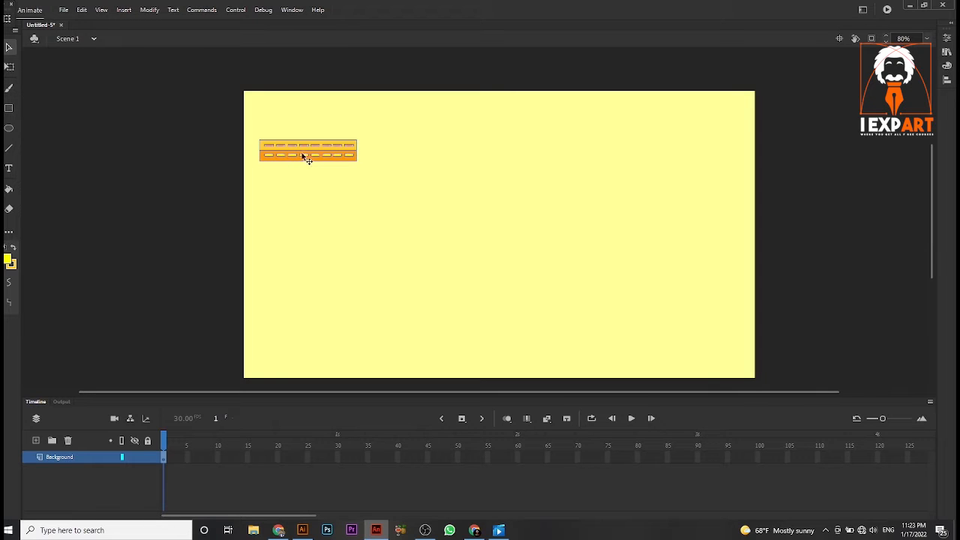
Step: Move the dashed bar slightly left and scale it down to about half its width with Free Transform
drag(300, 154, 284, 153)
click(9, 67)
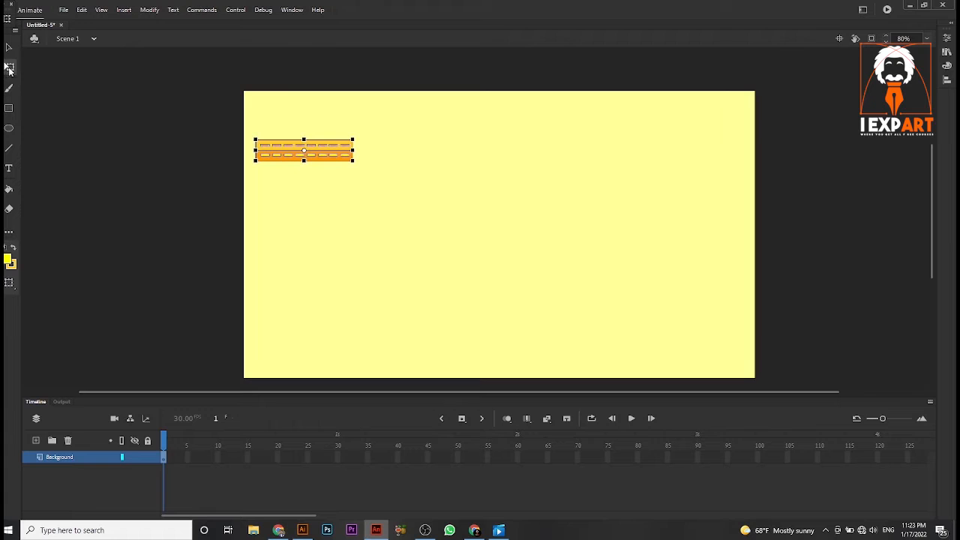
drag(353, 150, 328, 139)
drag(319, 158, 268, 164)
click(356, 168)
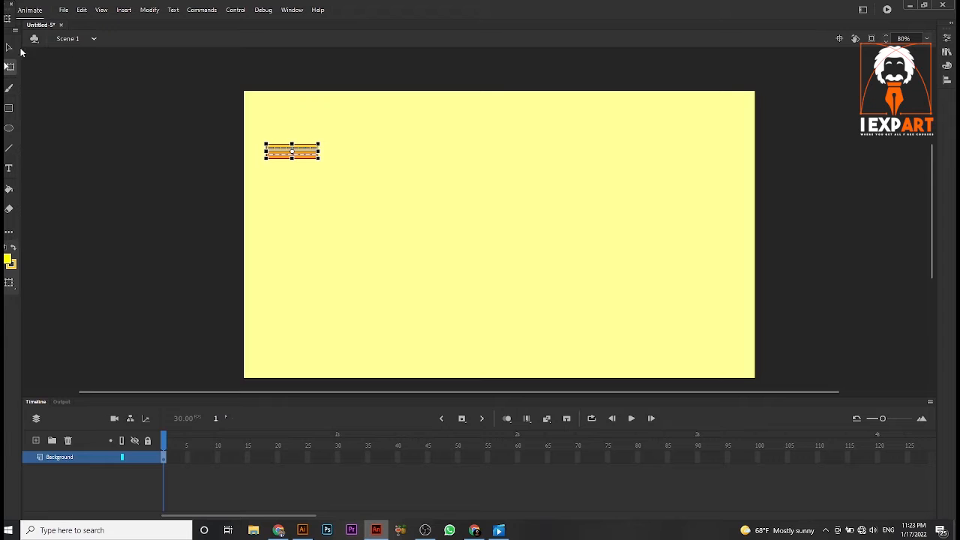
Step: Duplicate the small dashed bar four times, spacing the five bars as a staircase descending to the right across the stage
alt+drag(303, 157, 396, 204)
drag(349, 136, 307, 167)
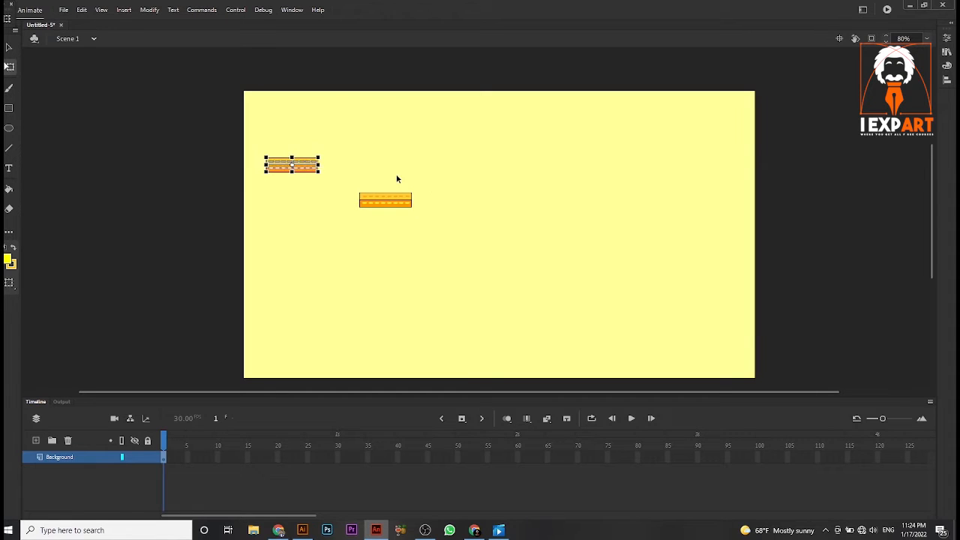
drag(432, 177, 471, 230)
drag(533, 214, 432, 264)
alt+drag(492, 233, 523, 303)
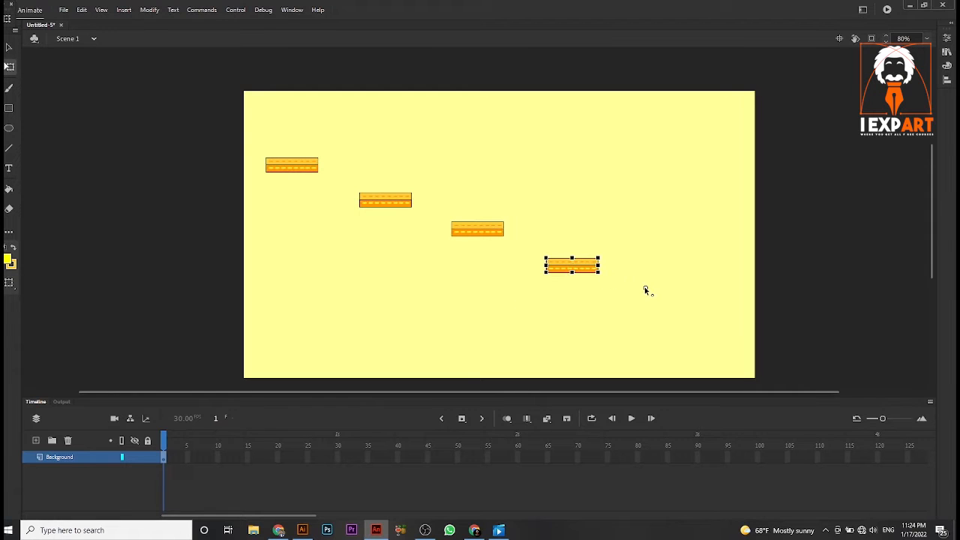
click(634, 259)
click(570, 267)
drag(576, 276, 666, 296)
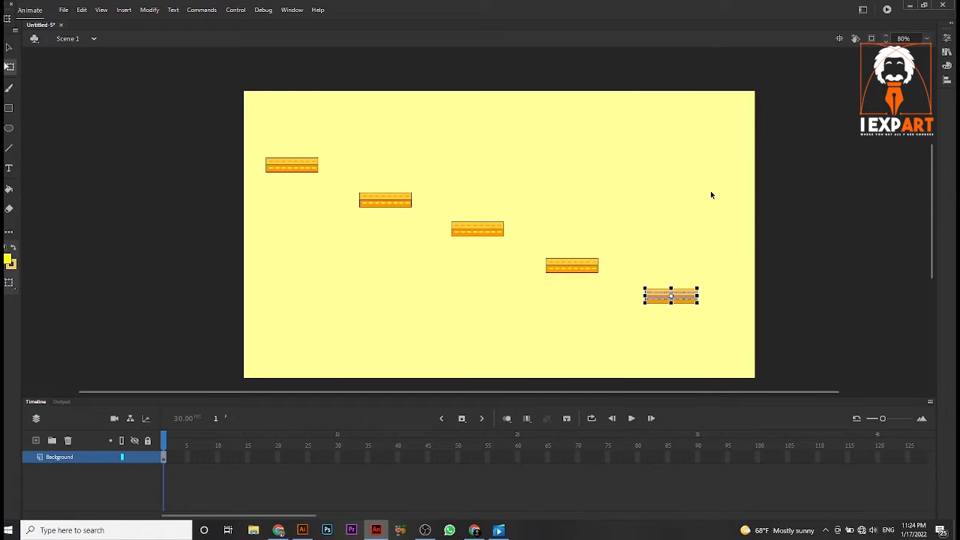
Step: Select all five dashed bars and move them together slightly down and to the right
drag(705, 148, 296, 350)
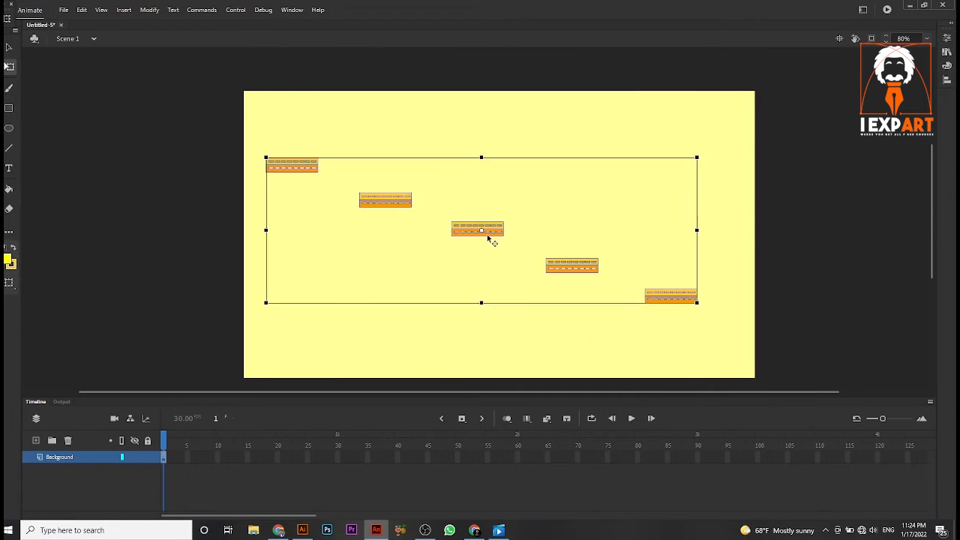
drag(487, 239, 498, 251)
click(553, 173)
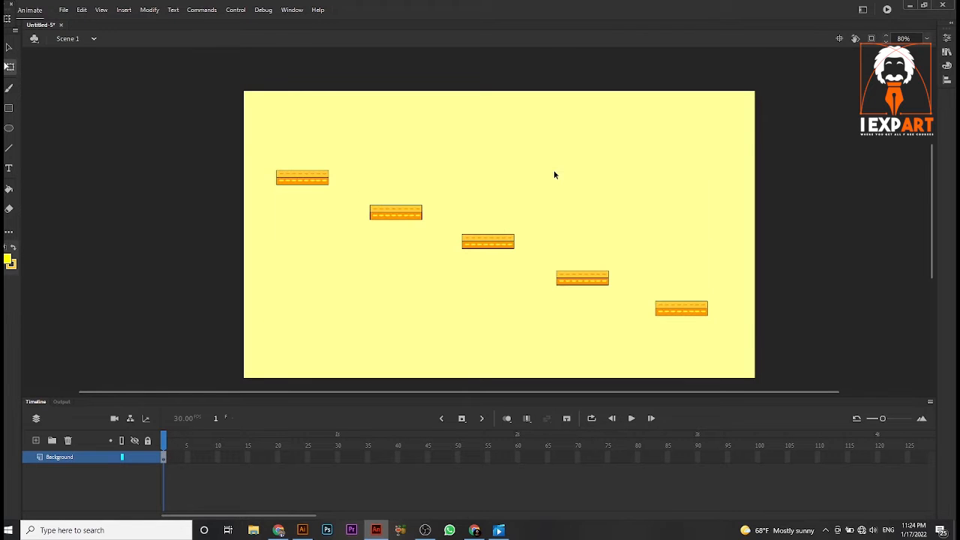
Step: Bring the DROP BALL title image from the desktop onto the Animate stage
click(910, 5)
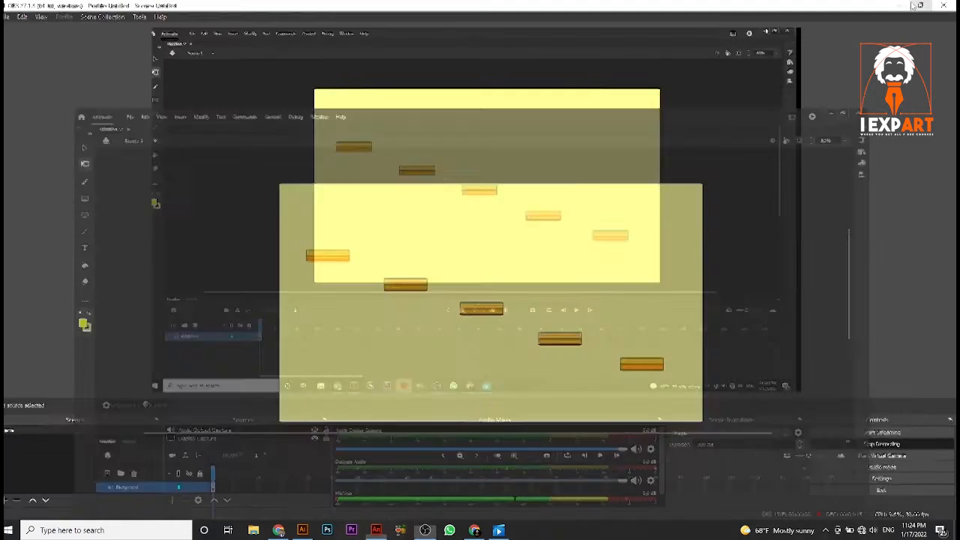
click(898, 6)
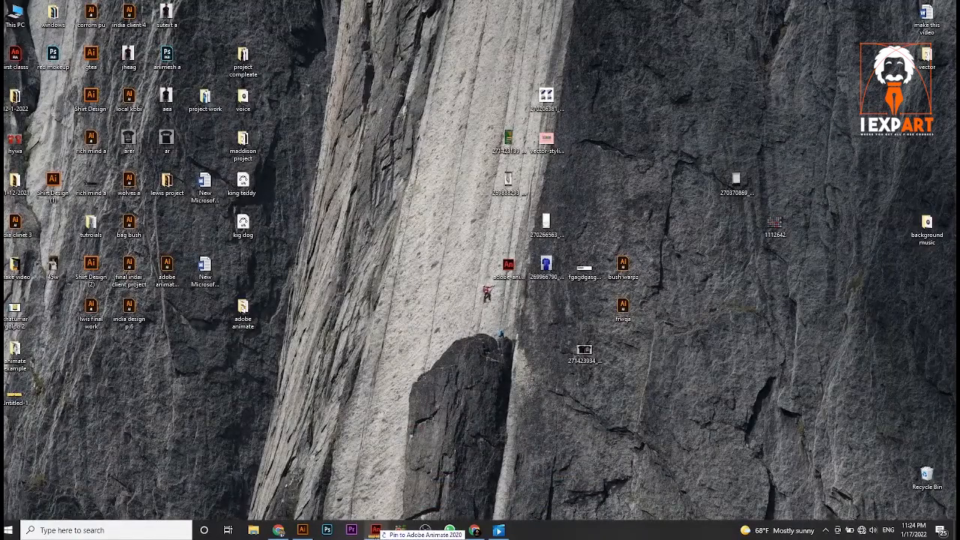
click(376, 531)
drag(441, 217, 487, 177)
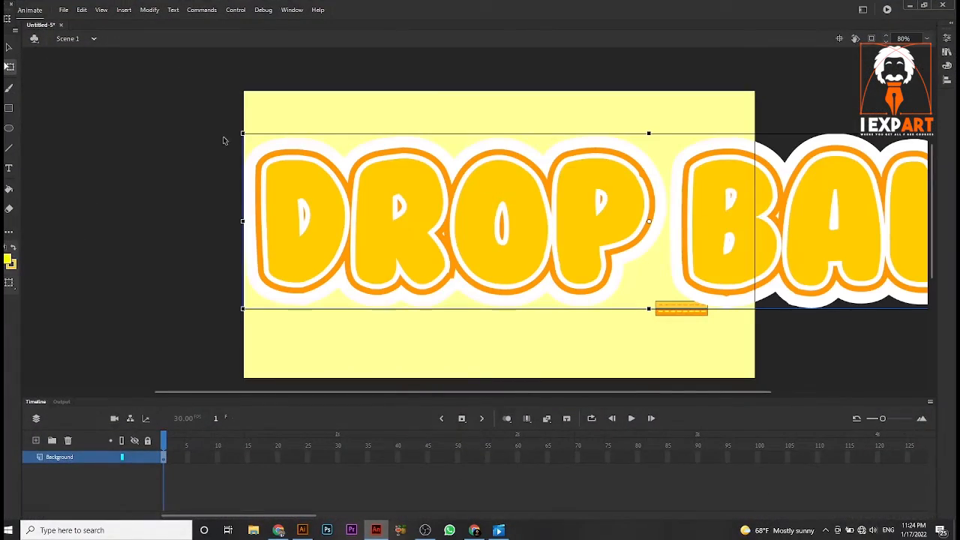
Step: Scale the DROP BALL title down to a small heading near the stage's upper edge, widening it slightly
drag(241, 133, 459, 118)
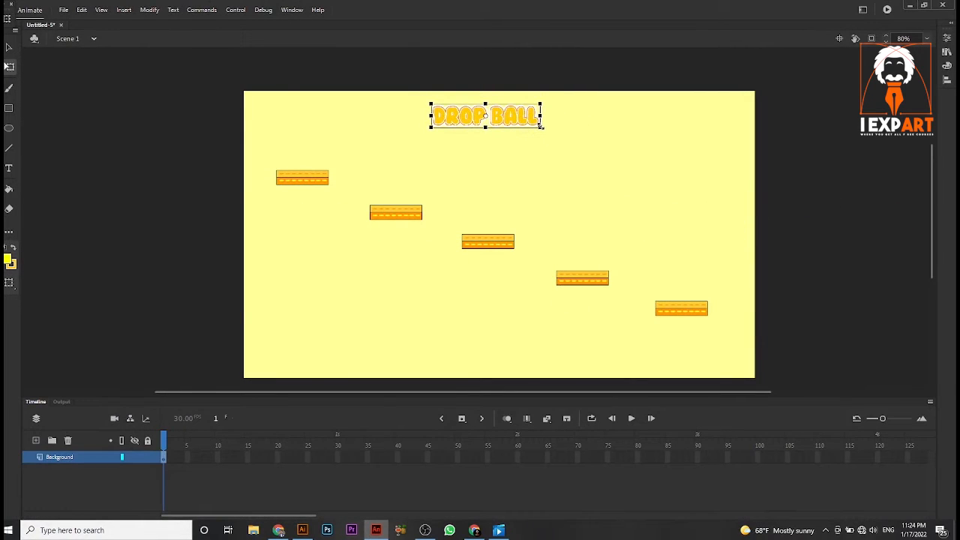
drag(539, 126, 550, 127)
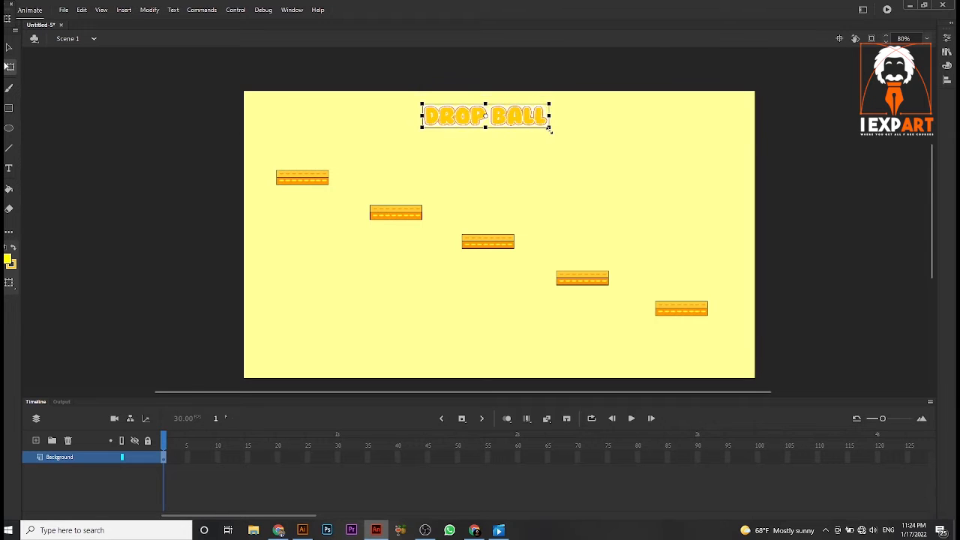
click(9, 47)
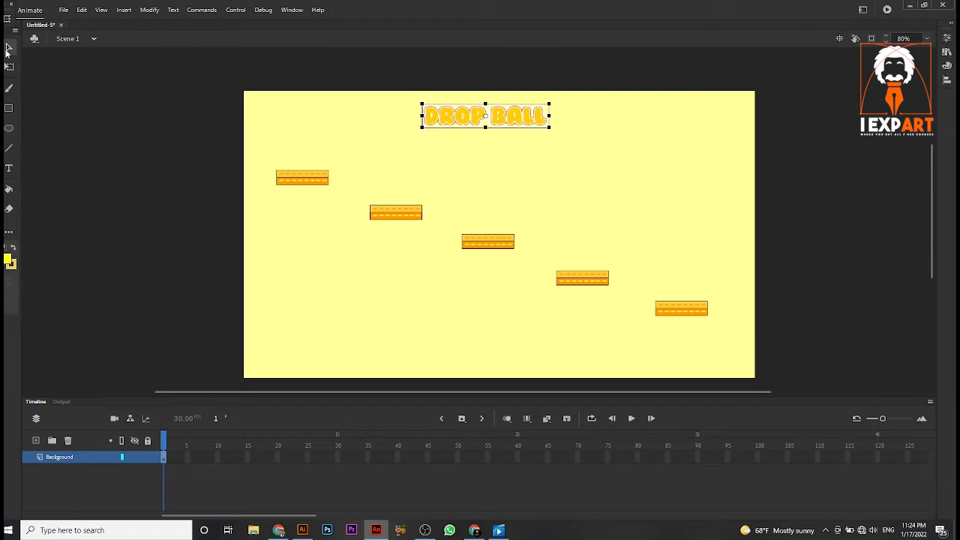
Step: Shift the DROP BALL title slightly left, nudge it back a little to the right, and deselect it
click(373, 135)
drag(510, 123, 502, 123)
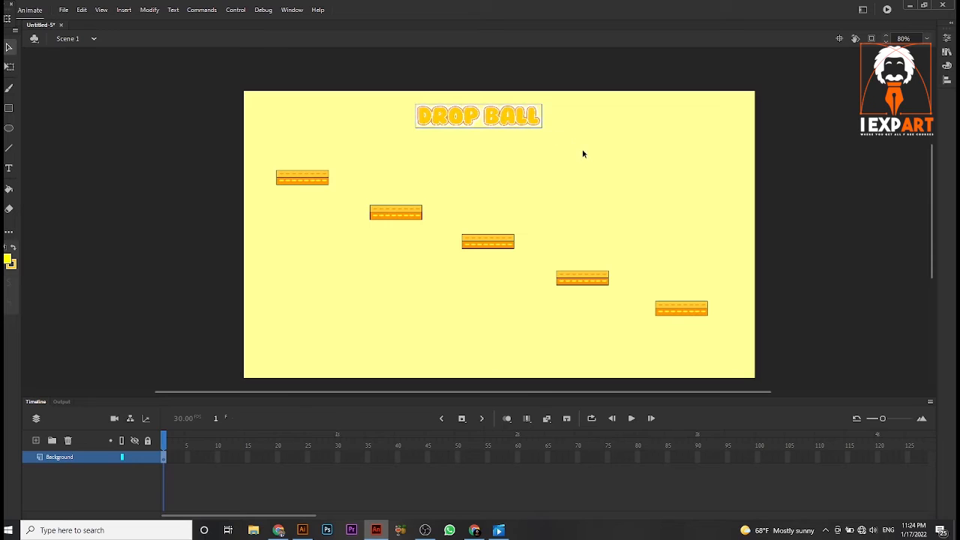
key(Right)
key(Right)
key(Right)
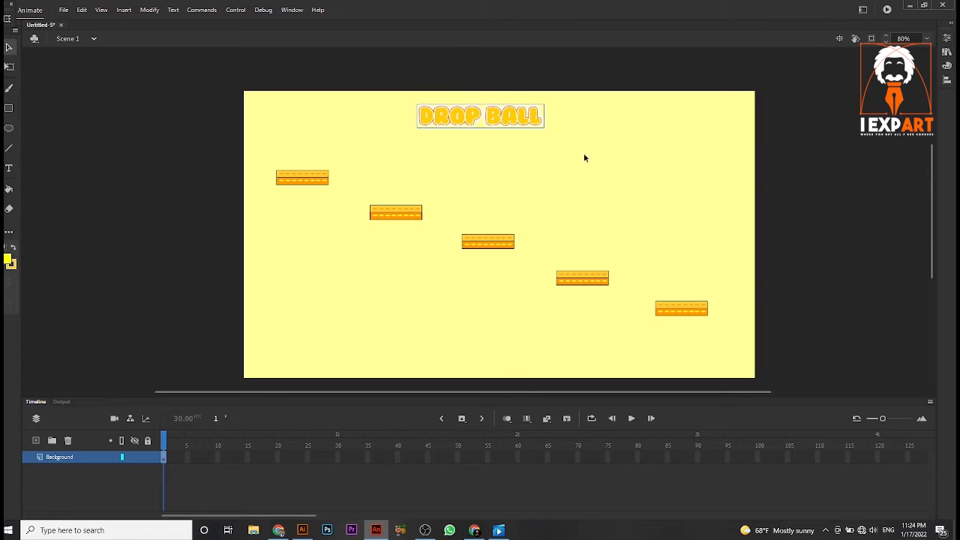
click(560, 201)
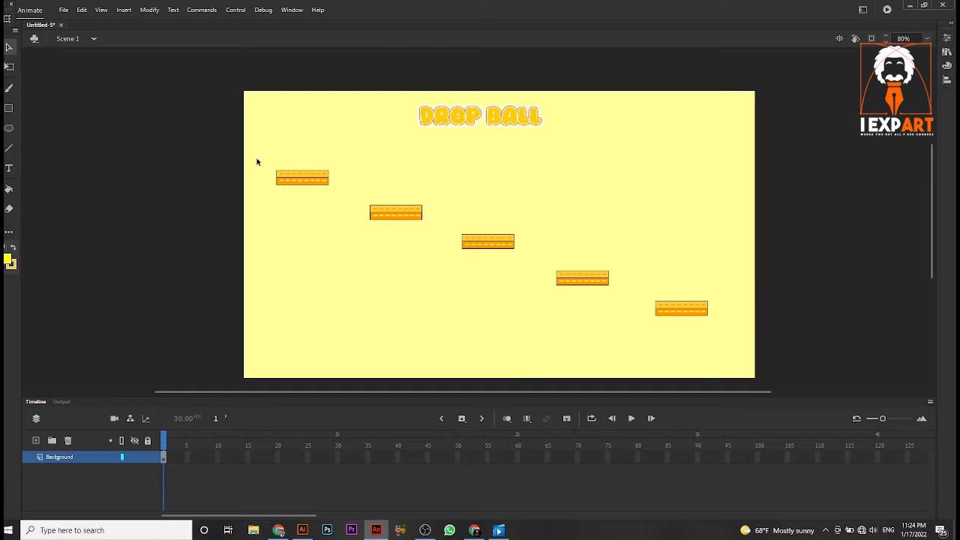
drag(239, 153, 722, 356)
click(546, 135)
click(502, 120)
click(507, 124)
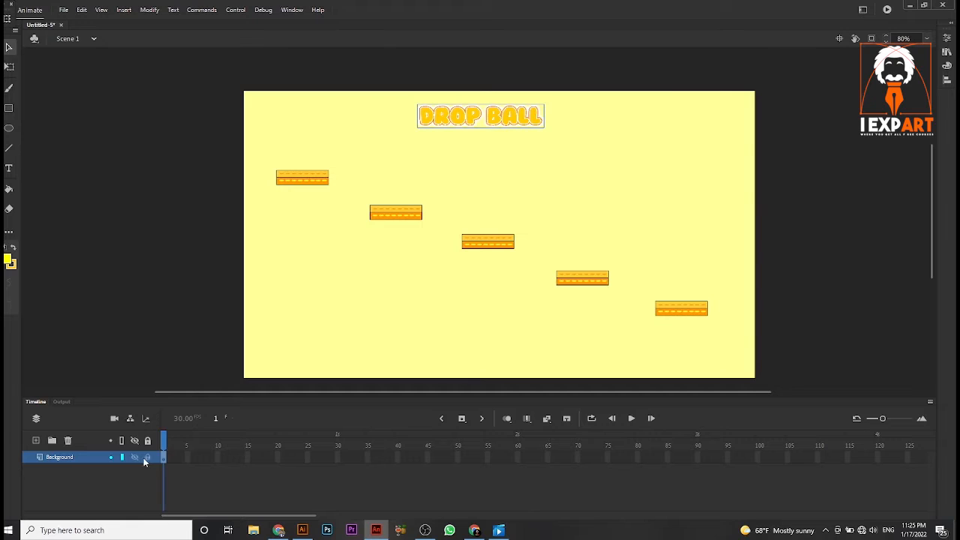
Step: Add a layer named moving_ball above Background, lock the Background layer and make moving_ball the active layer
click(35, 441)
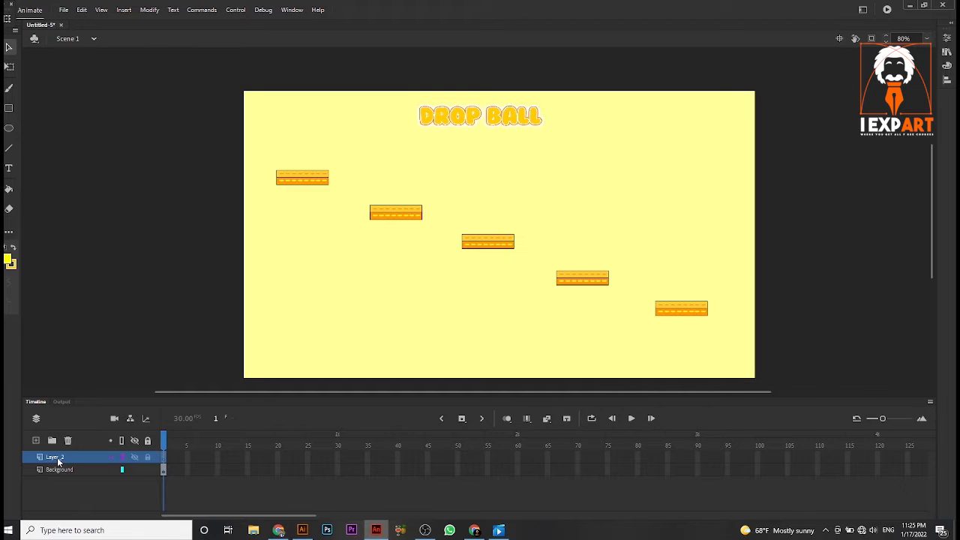
double_click(57, 459)
text(moving_ball)
click(8, 50)
click(517, 289)
click(71, 469)
click(71, 458)
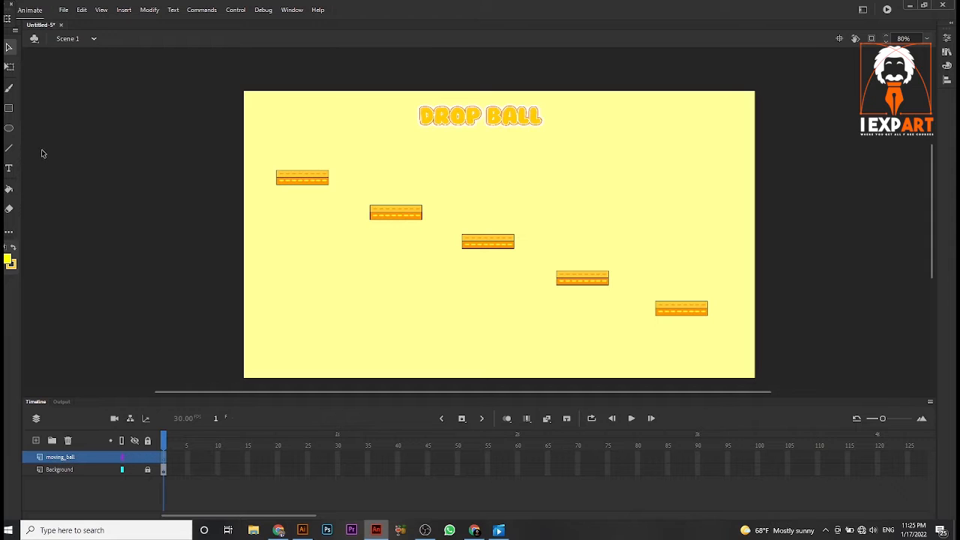
Step: Draw a small yellow circle on the moving_ball layer, in the empty area below the first bar
click(10, 131)
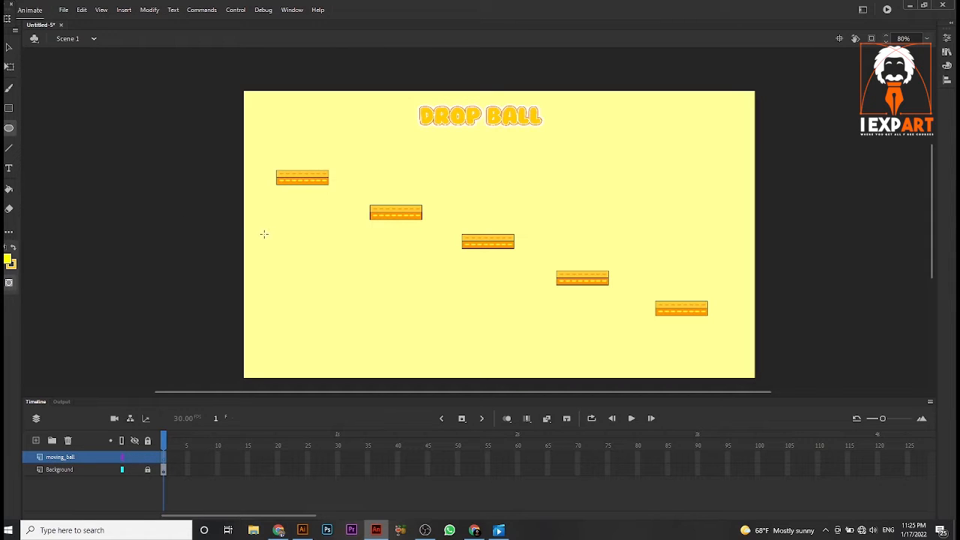
mouse_move(264, 234)
mouse_down()
mouse_move(305, 272)
mouse_move(299, 266)
mouse_up()
click(8, 48)
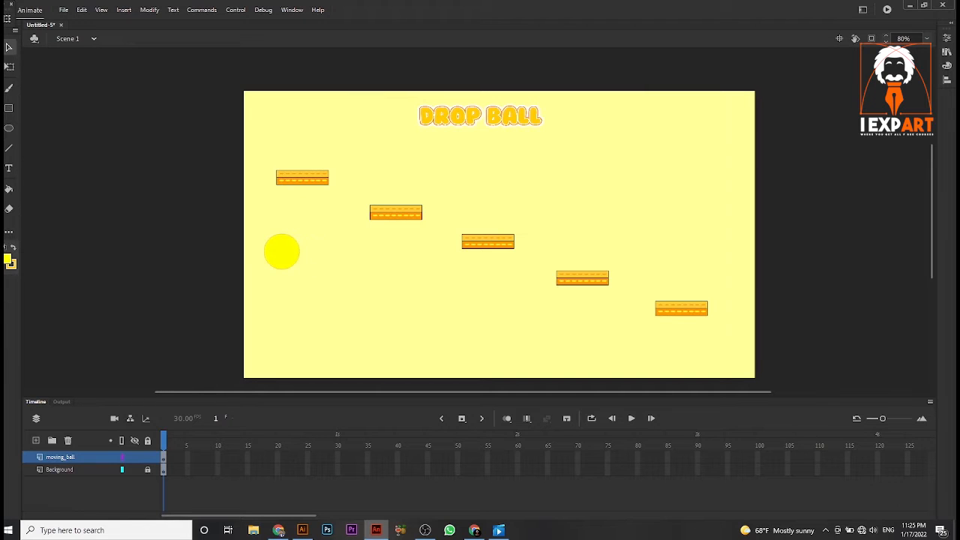
Step: Change the circle's fill to golden yellow #FFCC00 and move it down and to the right on the stage
click(8, 261)
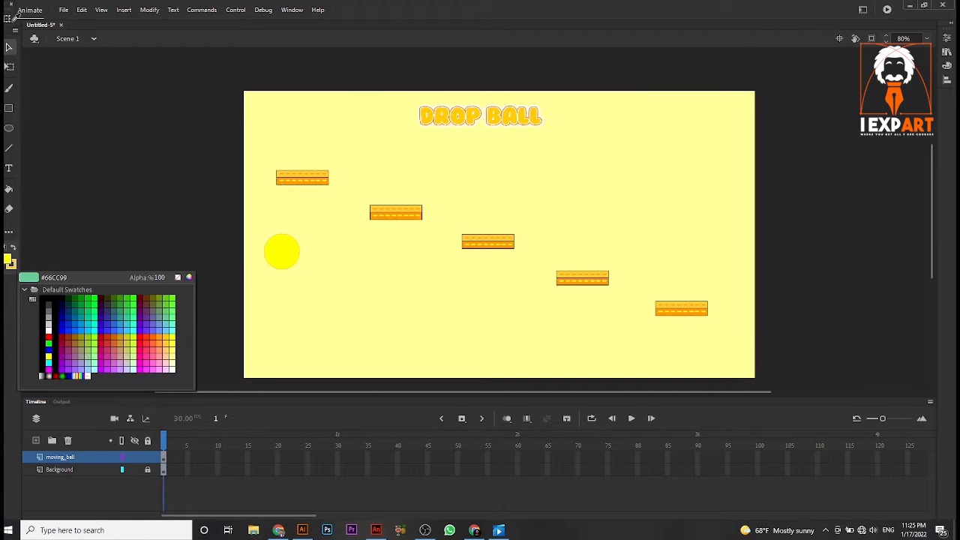
click(9, 47)
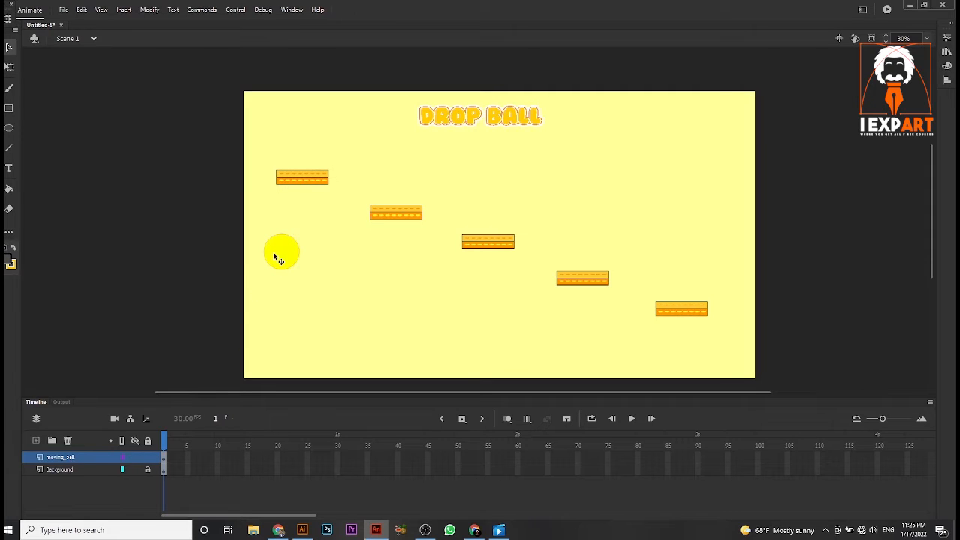
drag(275, 258, 274, 273)
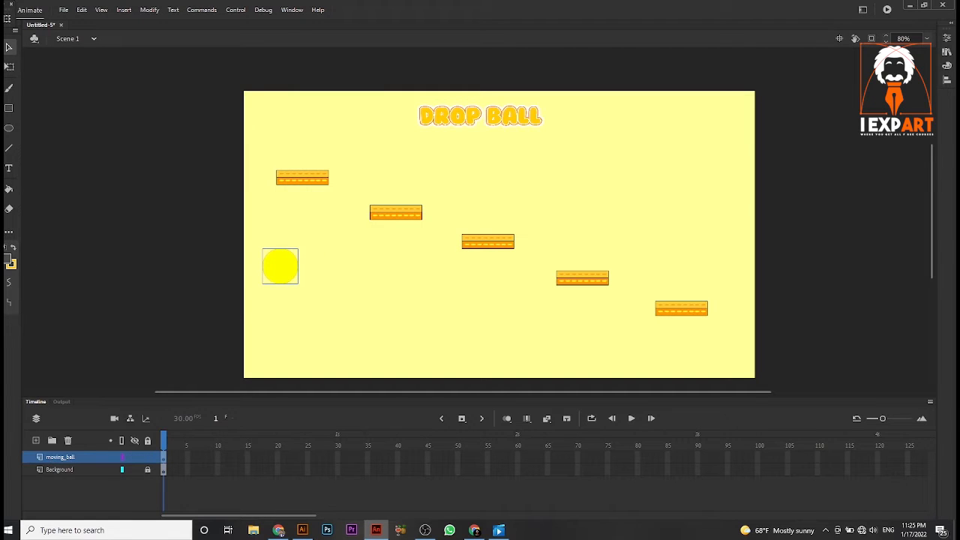
click(9, 260)
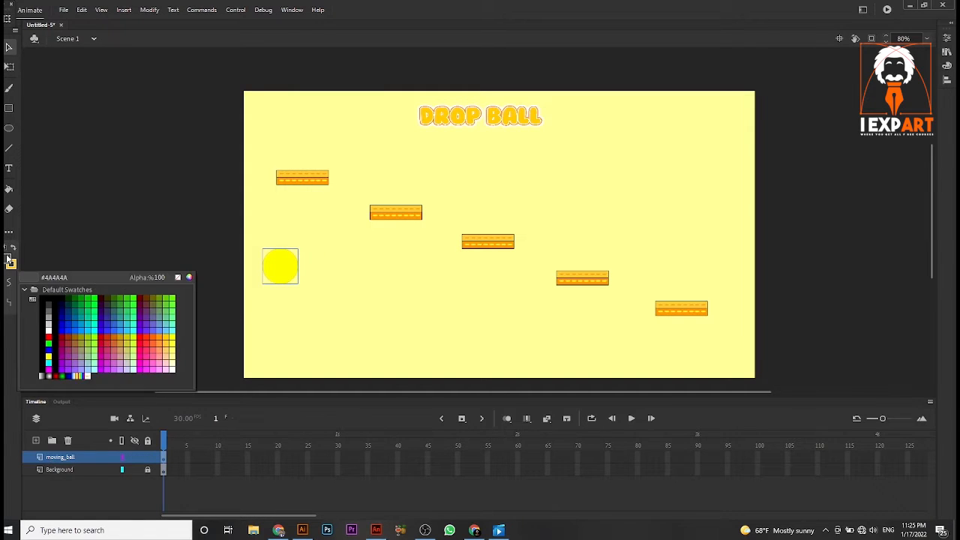
click(169, 334)
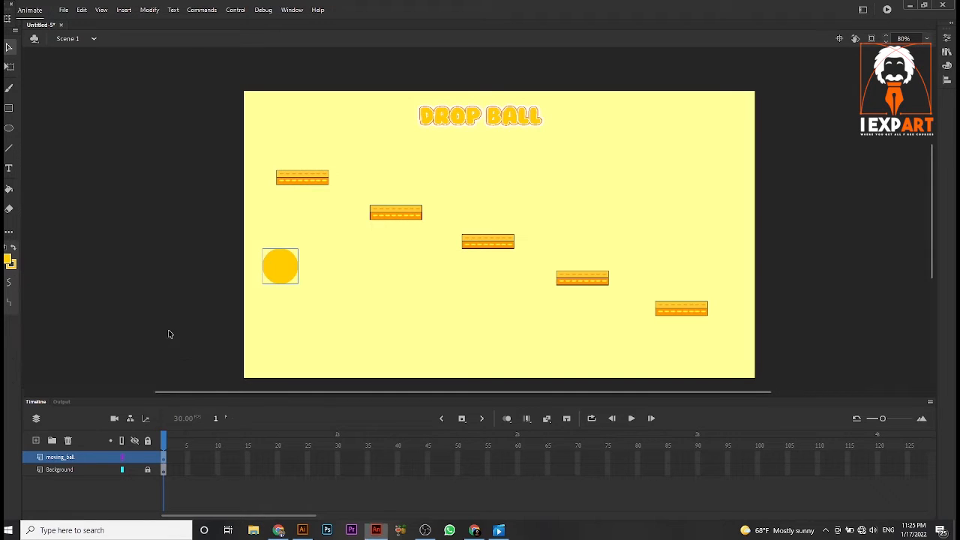
drag(297, 258, 327, 309)
Step: Select the golden circle and move it a short distance to the left
scroll(330, 319, up, 3)
scroll(330, 319, down, 4)
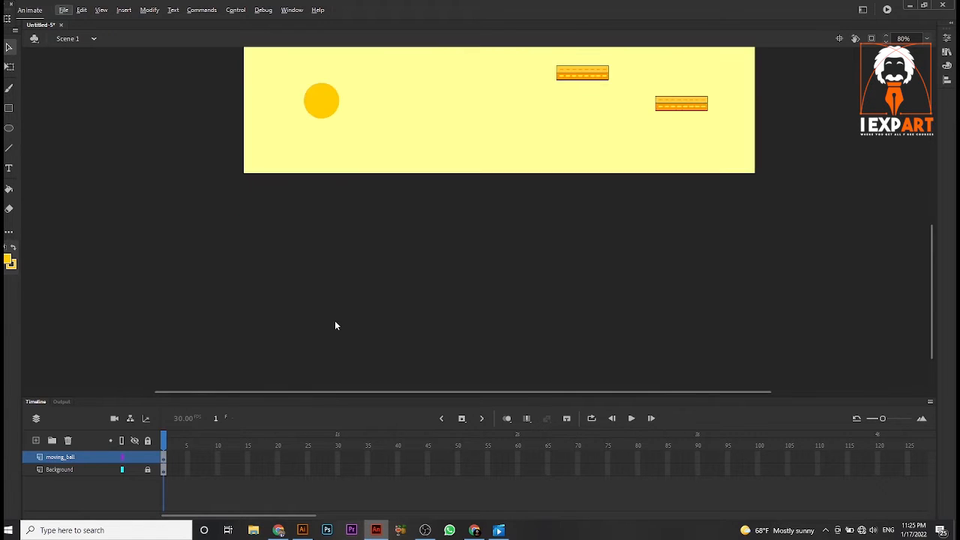
scroll(321, 104, up, 5)
scroll(332, 107, up, 1)
click(332, 107)
key(space)
drag(332, 106, 315, 224)
key(space)
drag(282, 196, 300, 255)
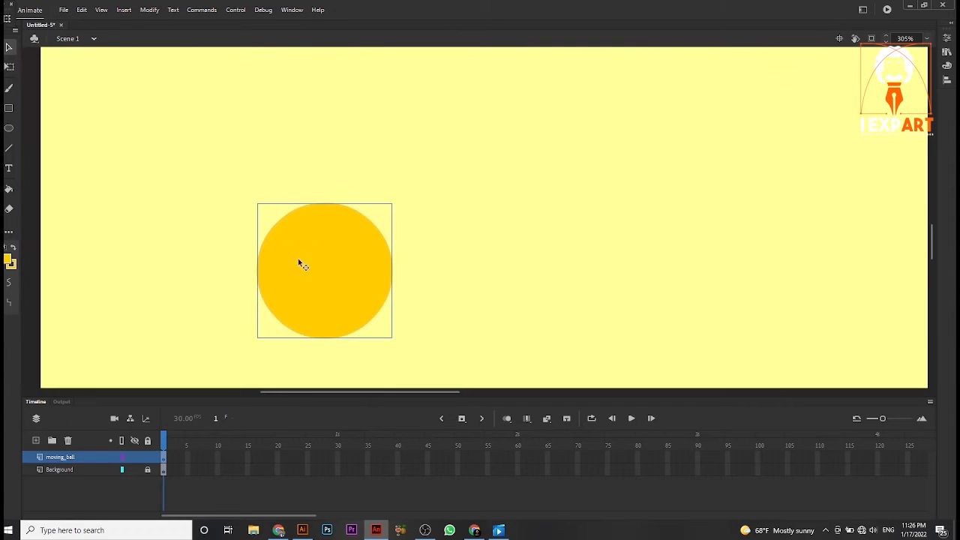
click(178, 245)
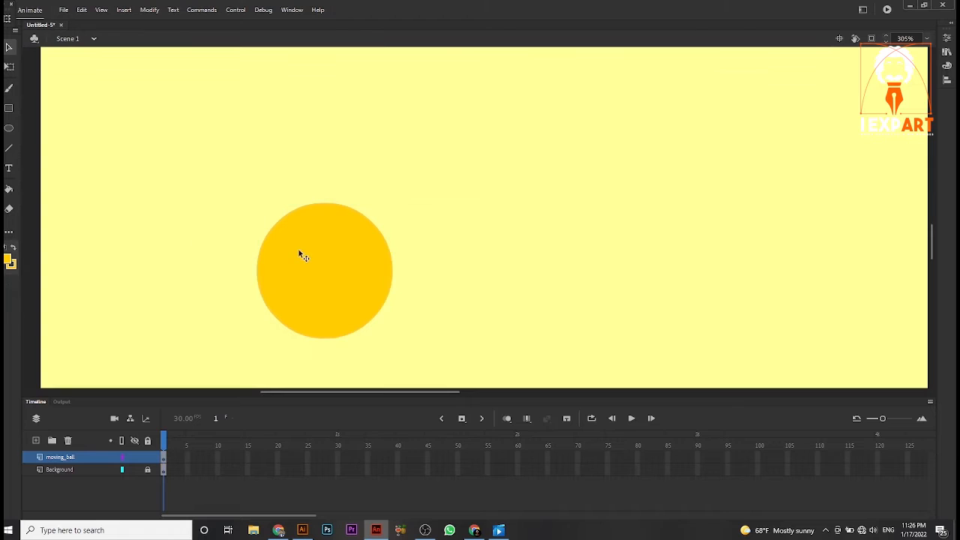
click(296, 252)
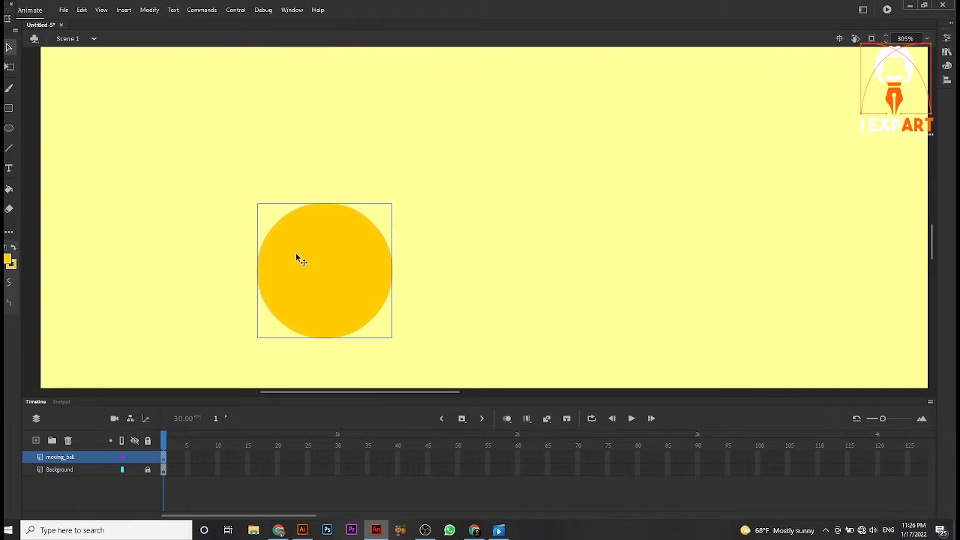
drag(305, 259, 279, 270)
key(ctrl+z)
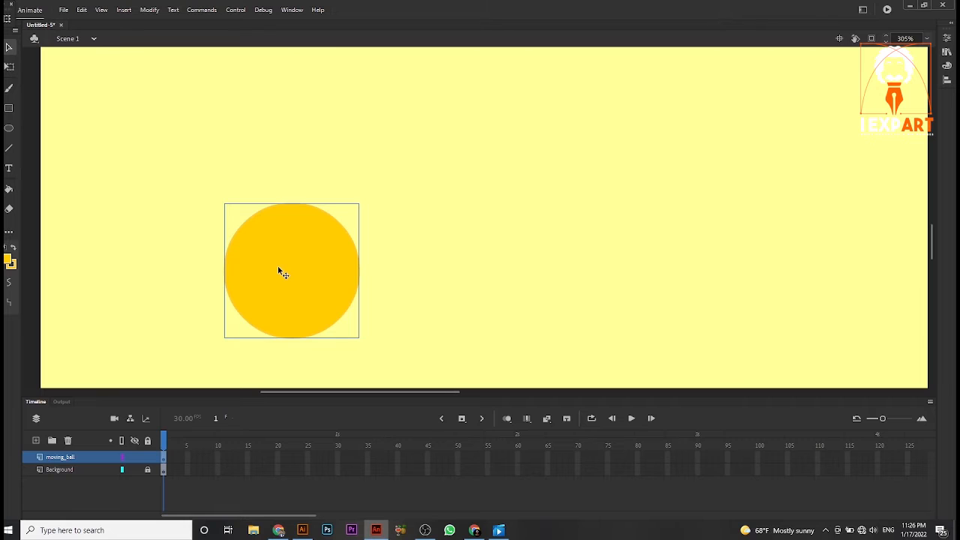
mouse_move(279, 272)
mouse_down()
mouse_move(431, 274)
mouse_move(300, 261)
mouse_move(277, 267)
mouse_move(292, 269)
mouse_up()
Step: Change the selected circle's fill to bright yellow
click(8, 260)
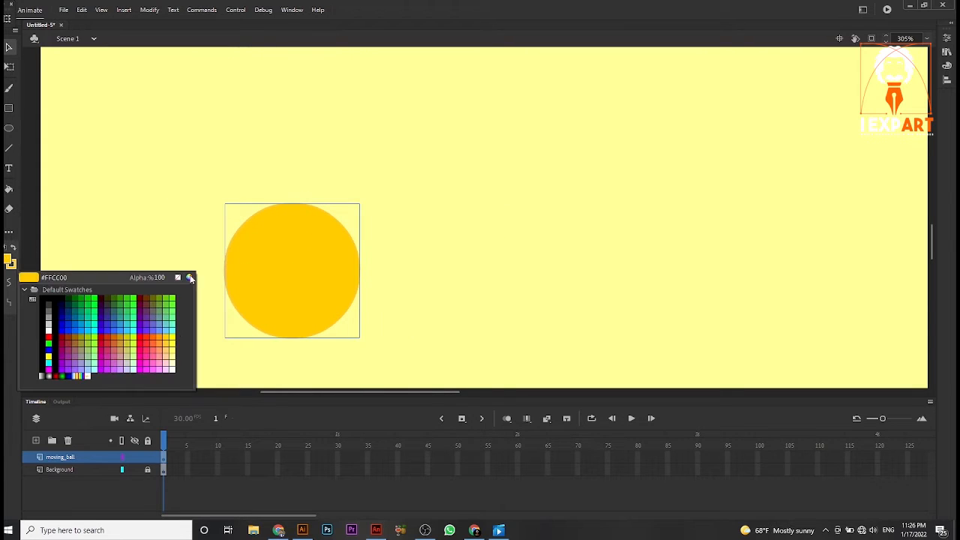
click(174, 342)
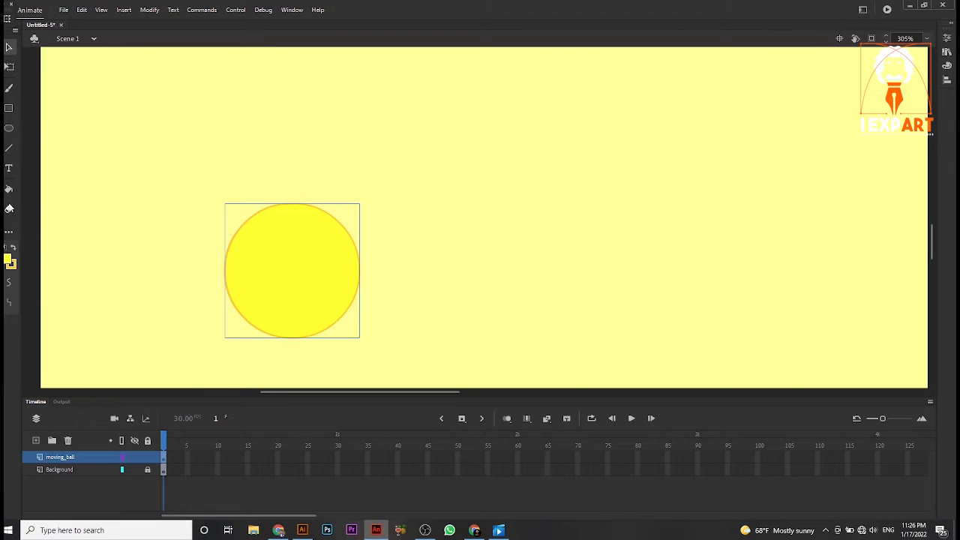
Step: Enlarge the eraser to nearly the circle's size and erase its centre and upper-right part, leaving a crescent along the lower-left edge
click(9, 208)
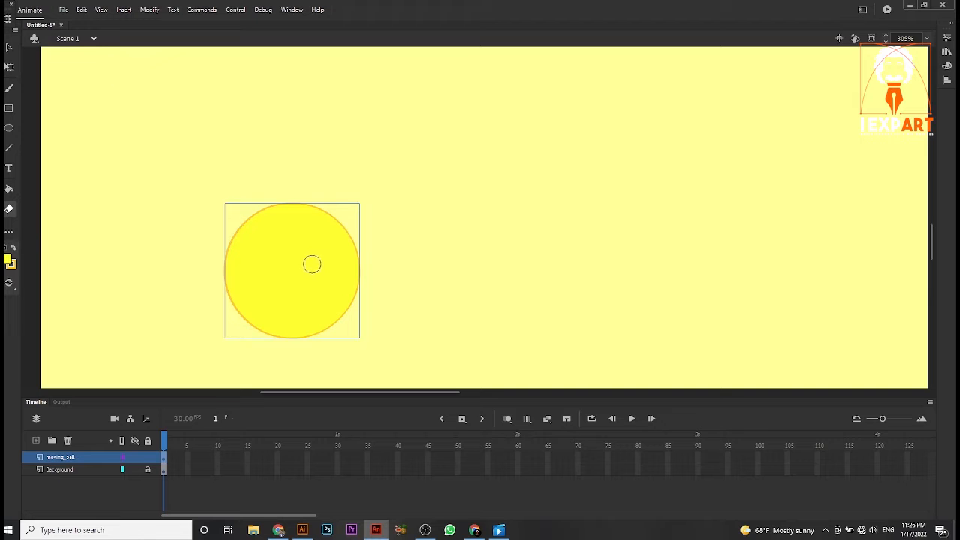
key(bracketright)
key(bracketright)
key(bracketright)
key(bracketright)
key(bracketright)
key(bracketright)
key(bracketright)
key(bracketright)
key(bracketright)
click(299, 261)
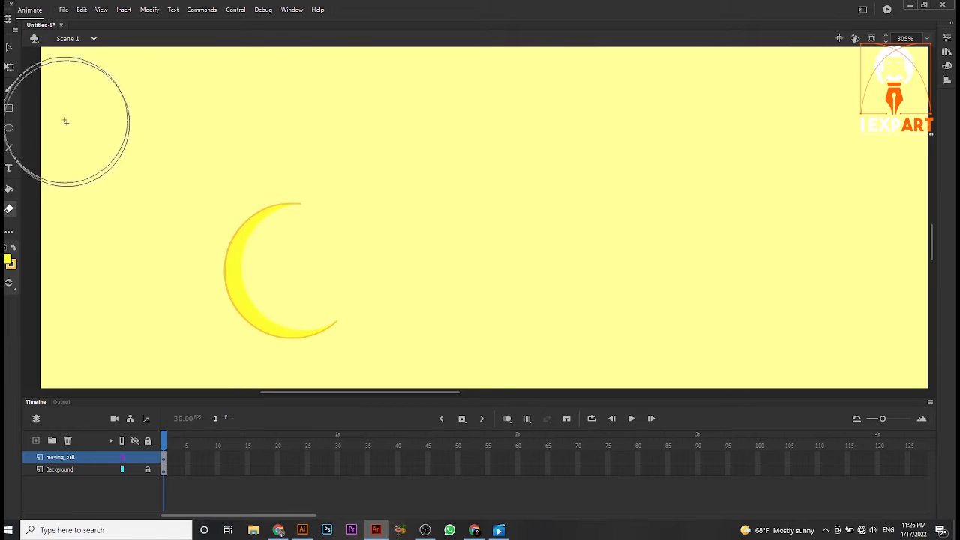
Step: Undo the erasing of the bright yellow circle and select the whole circle
key(ctrl+z)
click(9, 48)
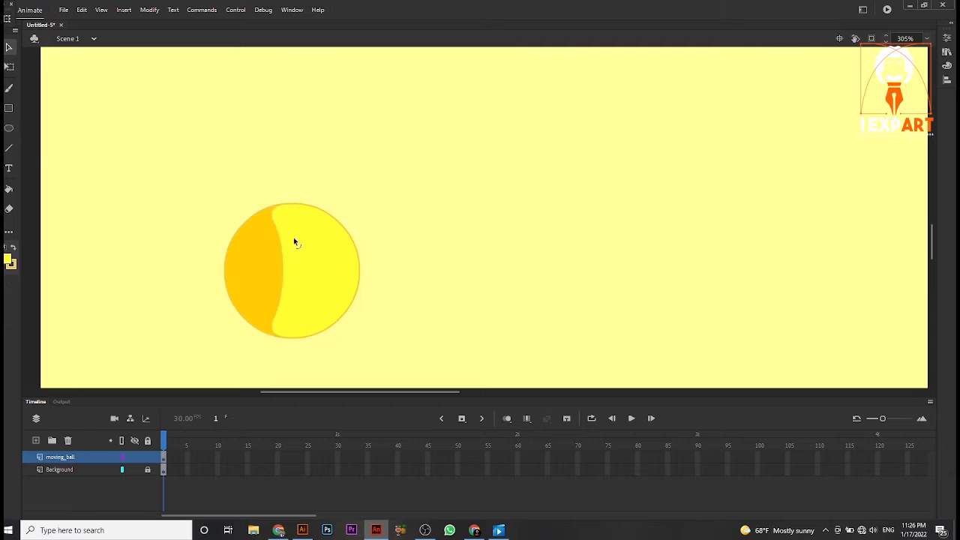
key(ctrl+z)
click(296, 232)
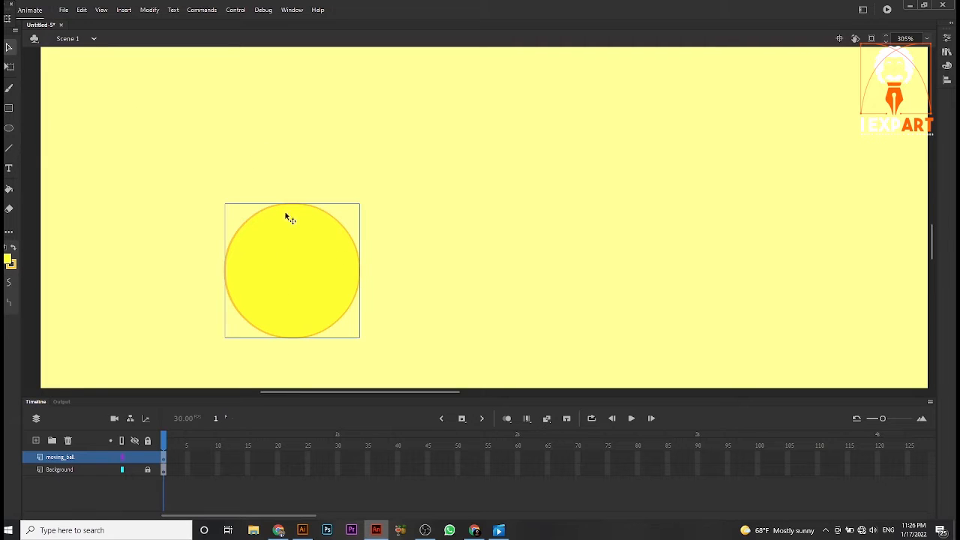
drag(225, 271, 269, 280)
key(ctrl+z)
key(ctrl+z)
Step: Move the bright yellow circle to the right of the golden one and erase its upper area, leaving a crescent along its bottom edge
click(9, 209)
drag(301, 257, 515, 272)
key(ctrl+z)
click(10, 49)
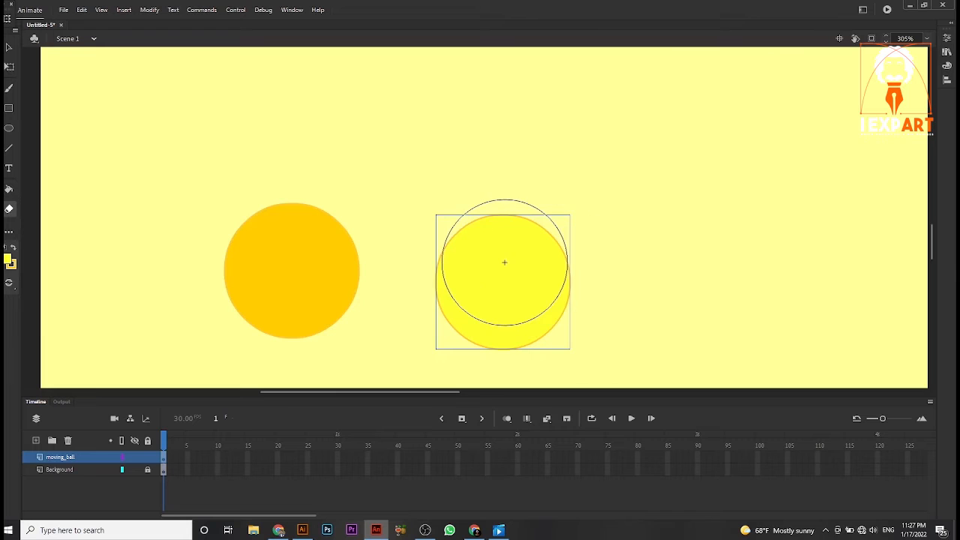
drag(503, 261, 519, 277)
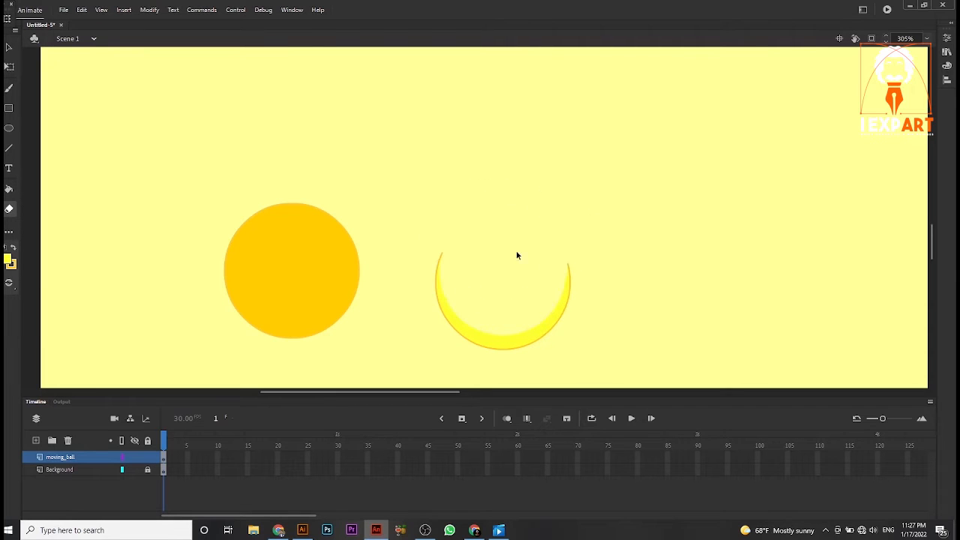
click(9, 48)
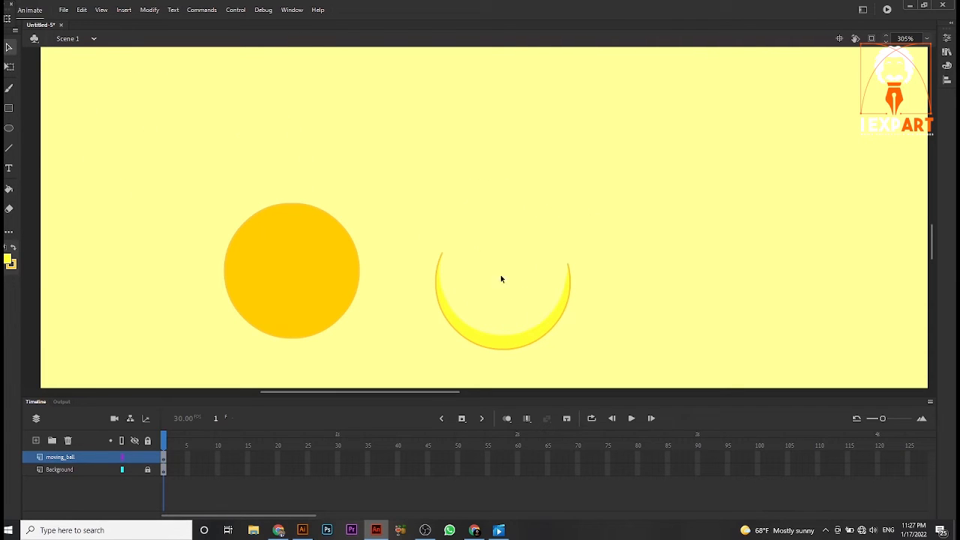
Step: Move the yellow crescent onto the lower part of the golden circle and nudge it sideways to align with the circle's bottom edge
click(531, 338)
click(590, 344)
drag(529, 343, 314, 333)
key(Right)
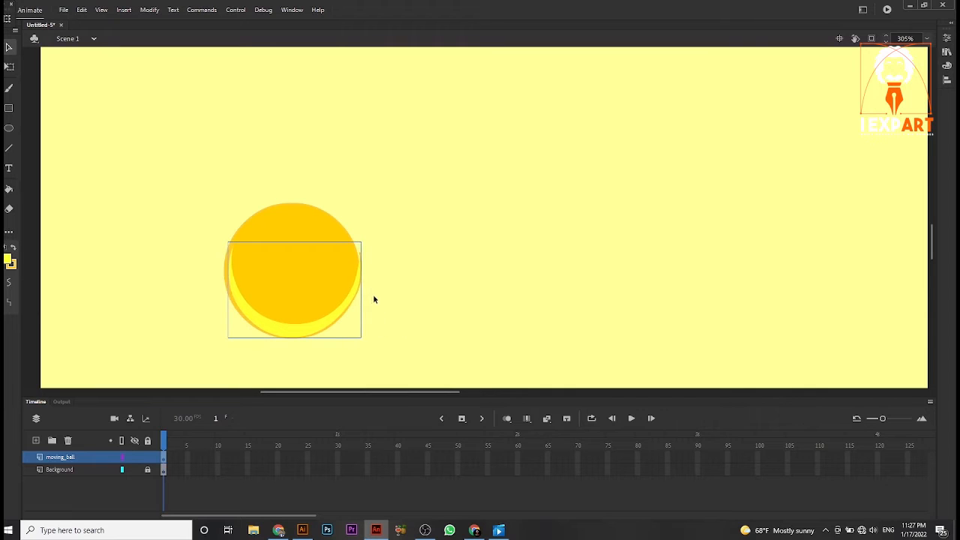
key(Left)
key(Left)
key(Left)
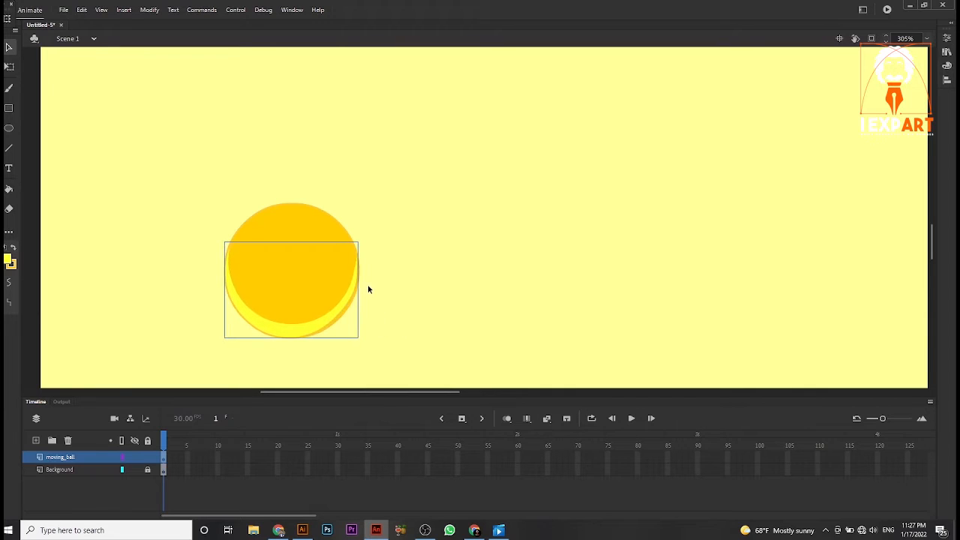
key(Right)
key(Right)
key(Right)
key(Right)
click(384, 277)
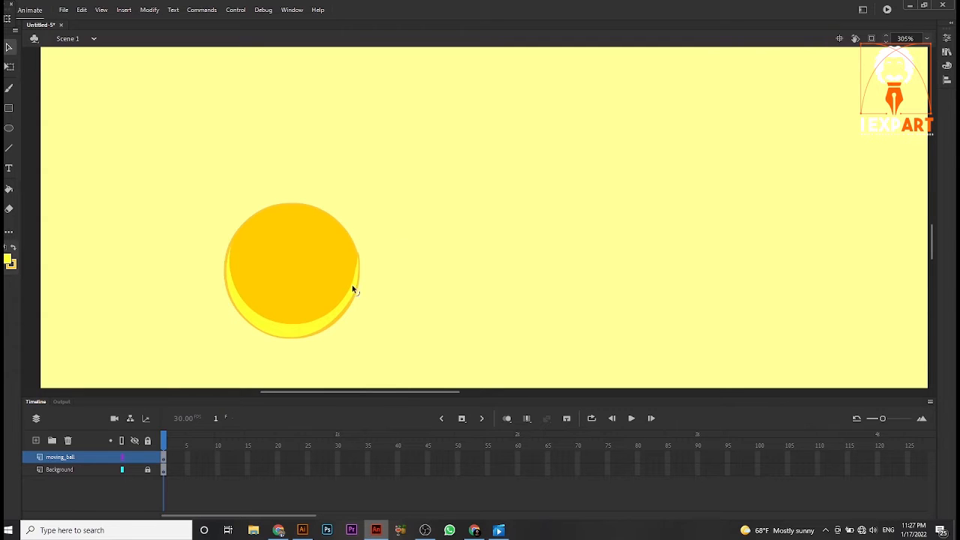
Step: Narrow the crescent slightly with Free Transform so it fits inside the golden circle's outline
click(352, 285)
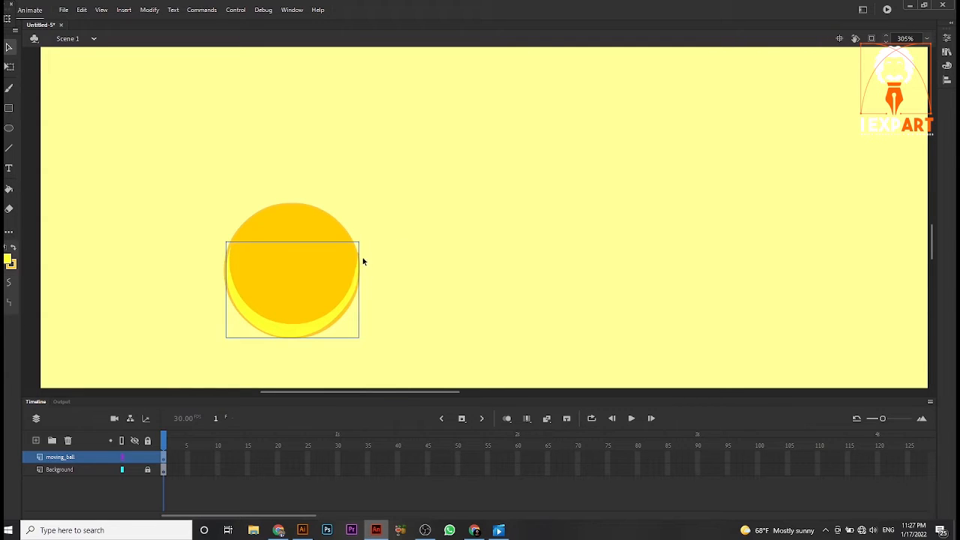
click(9, 67)
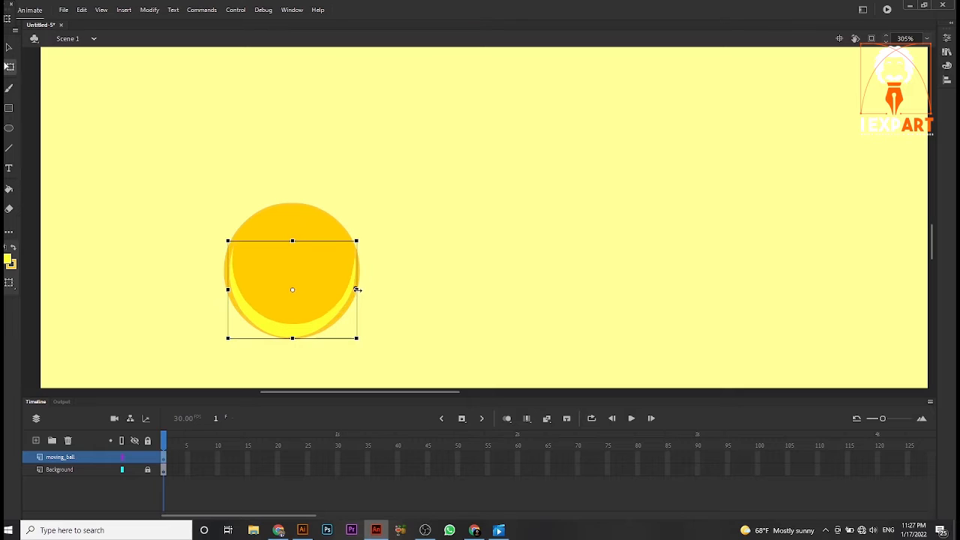
click(402, 294)
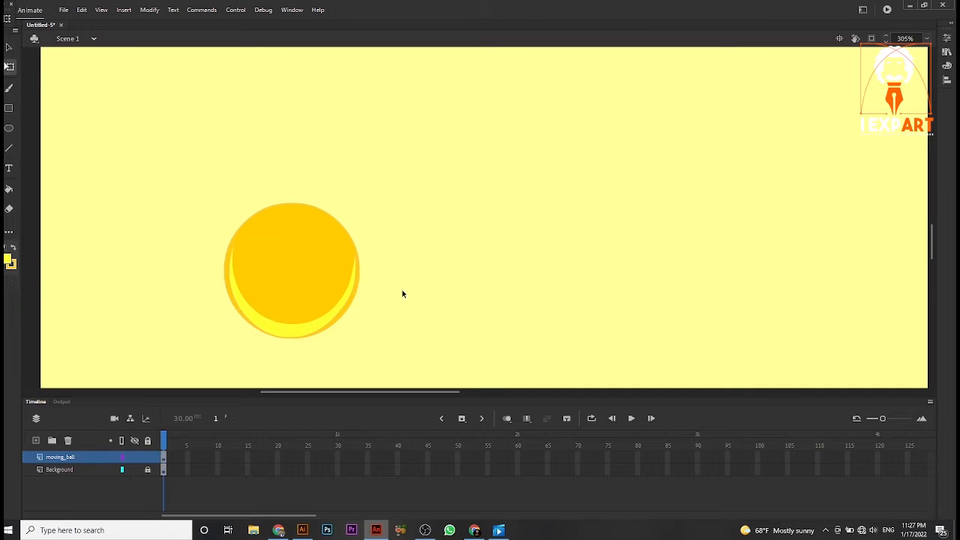
click(339, 314)
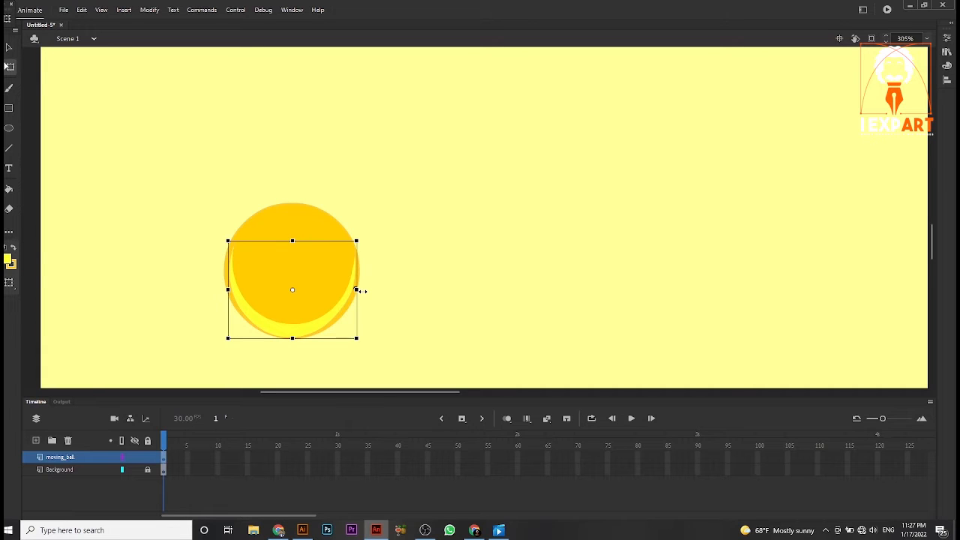
drag(359, 291, 358, 289)
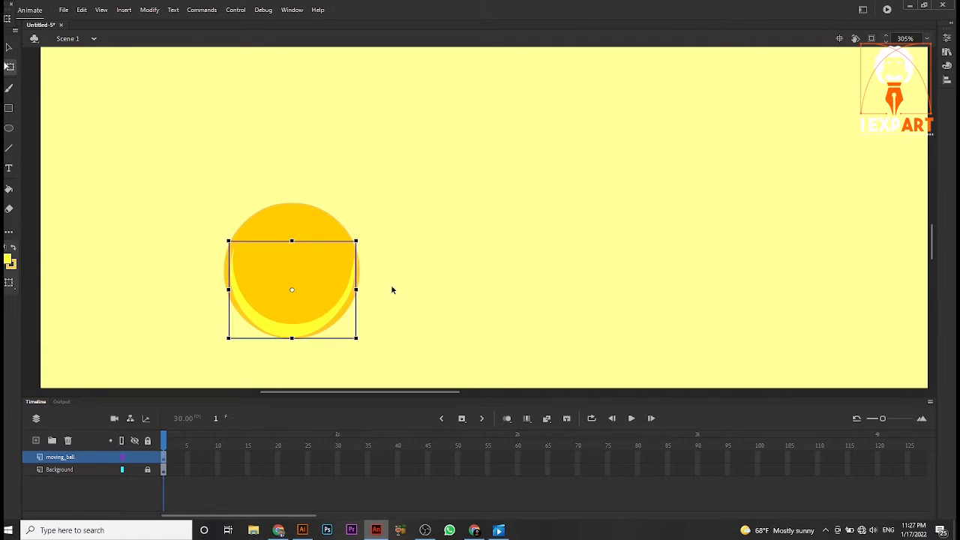
click(392, 287)
Step: Change the crescent's stroke colour to orange
click(265, 317)
click(9, 267)
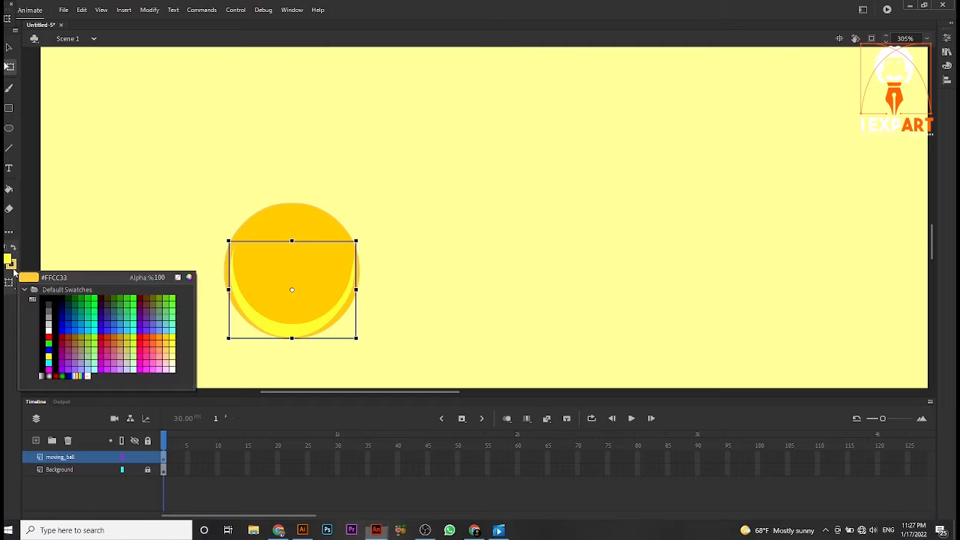
click(165, 346)
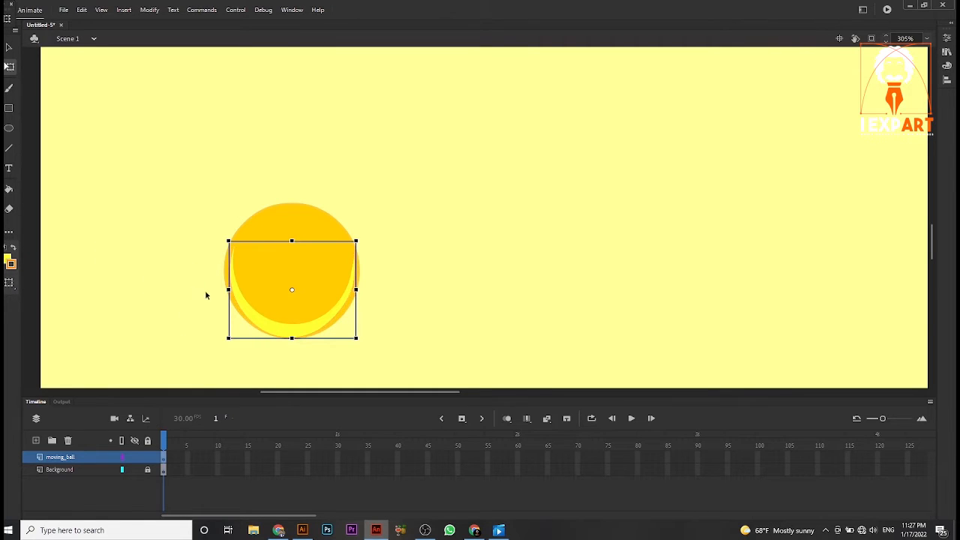
click(9, 48)
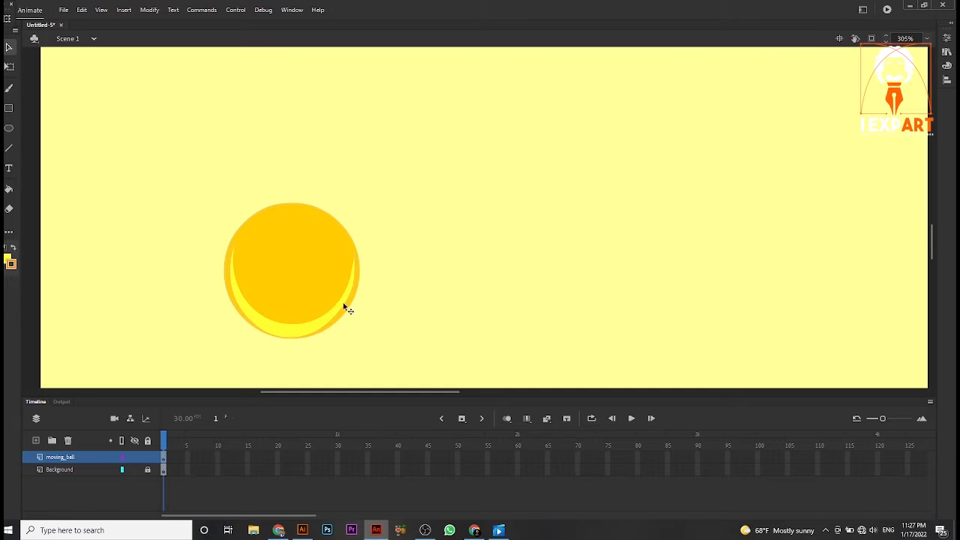
Step: Select the golden circle and its crescent together and convert them into a Graphic symbol named Symbol 1
drag(302, 255, 302, 259)
right_click(384, 208)
click(373, 169)
drag(373, 169, 263, 177)
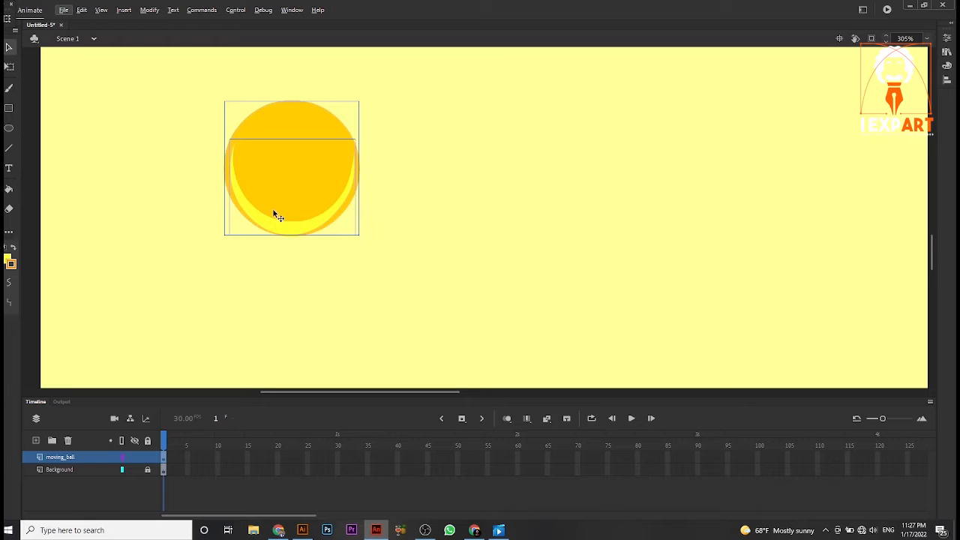
key(F8)
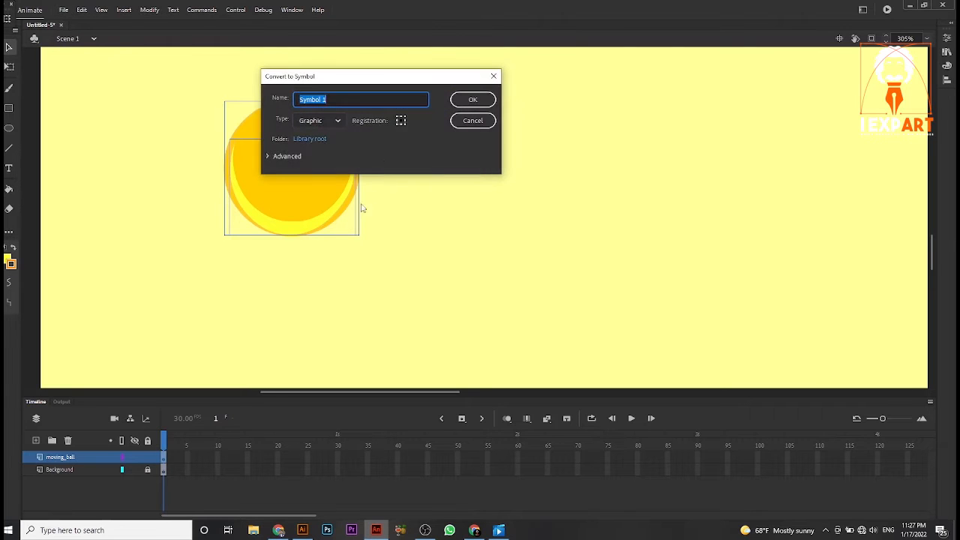
click(324, 121)
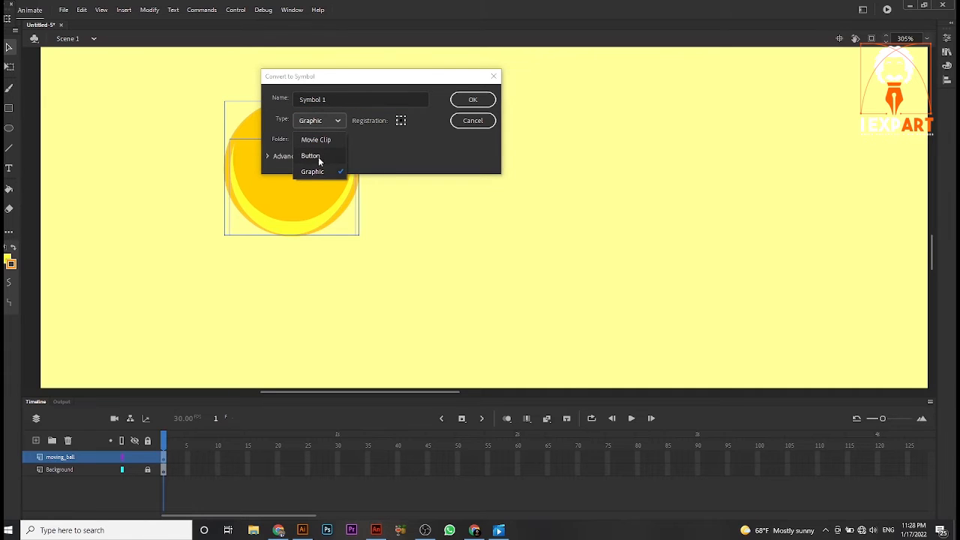
click(323, 180)
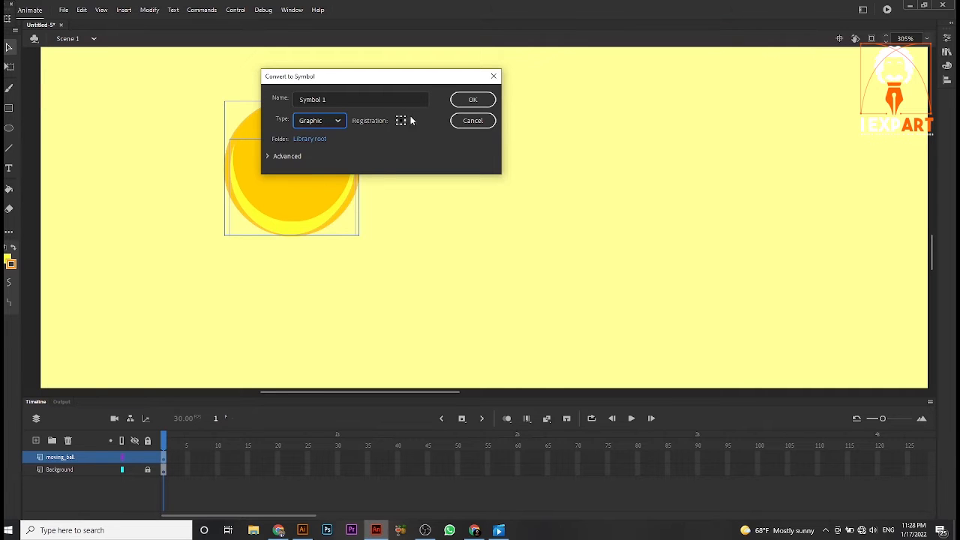
click(472, 99)
Step: Move the ball symbol up to just above the first, highest bar of the staircase
drag(340, 156, 438, 204)
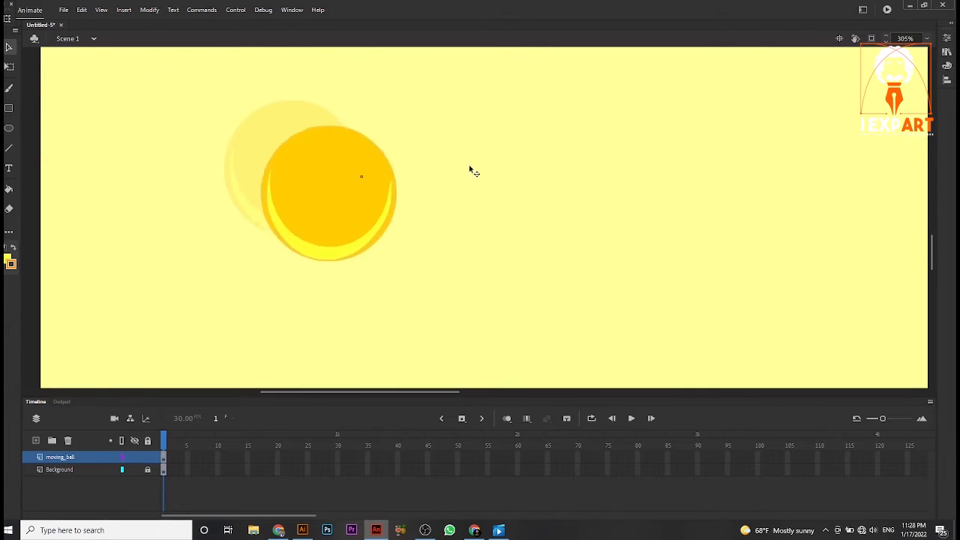
scroll(495, 210, down, 2)
scroll(480, 225, up, 4)
key(alt)
scroll(410, 304, down, 5)
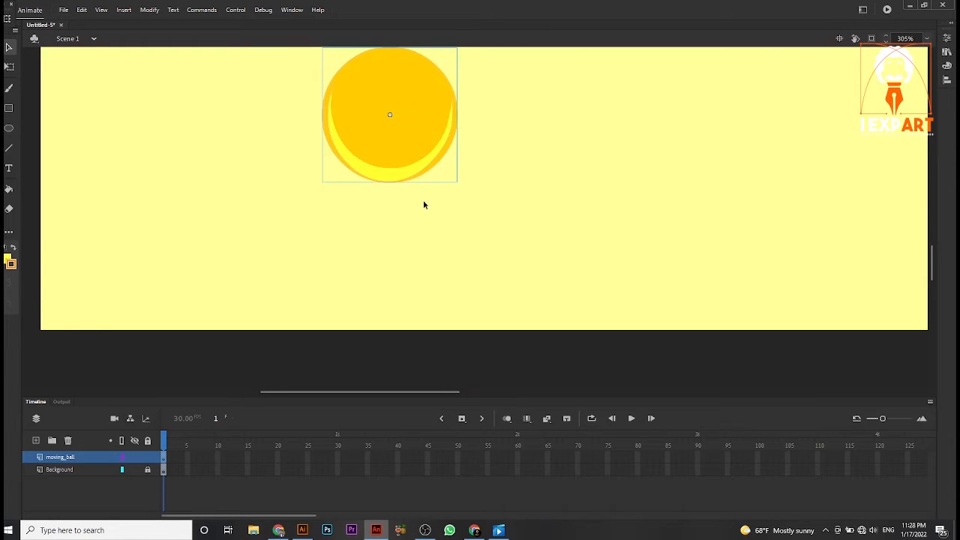
scroll(446, 193, down, 3)
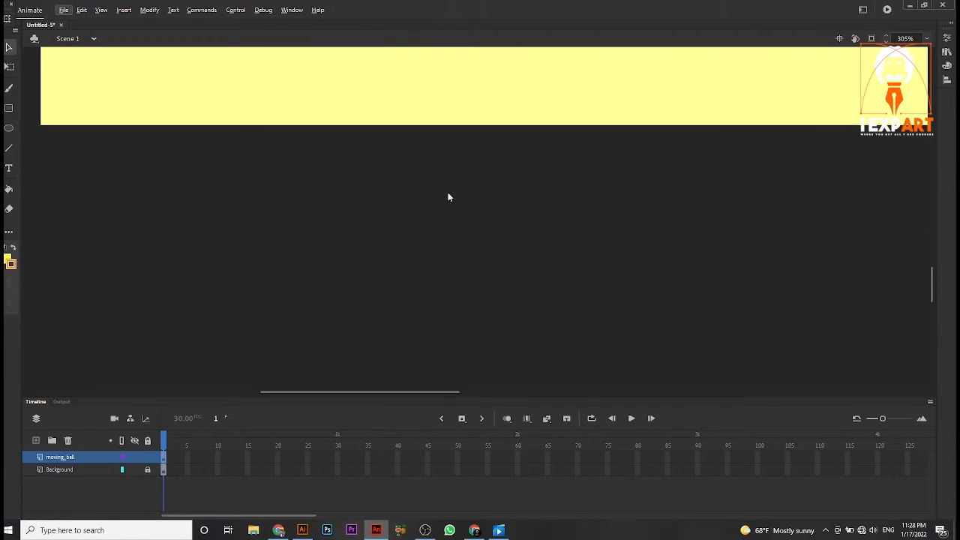
scroll(507, 133, down, 5)
drag(508, 135, 456, 339)
drag(478, 214, 452, 308)
drag(415, 333, 386, 112)
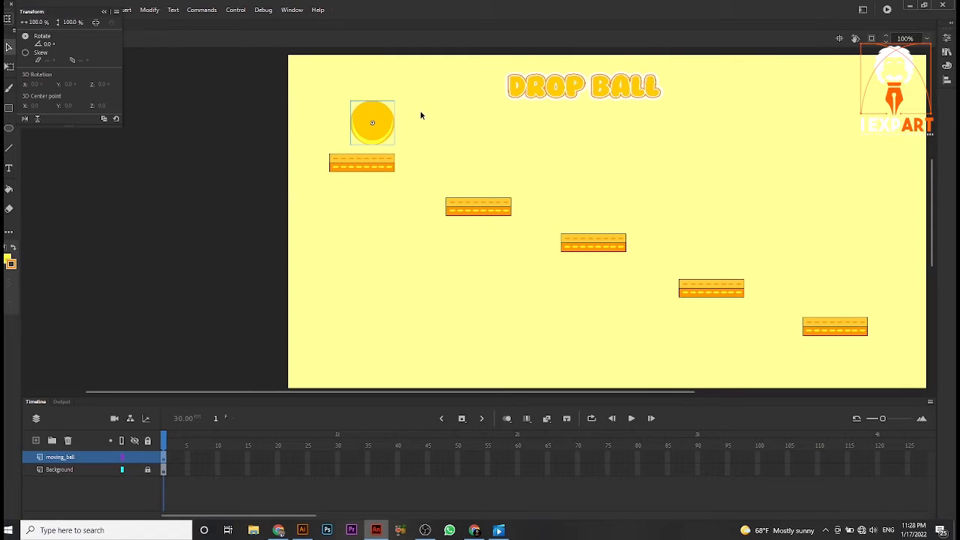
Step: Rotate the ball about its centre with Free Transform so its bright crescent faces left
click(437, 105)
click(9, 67)
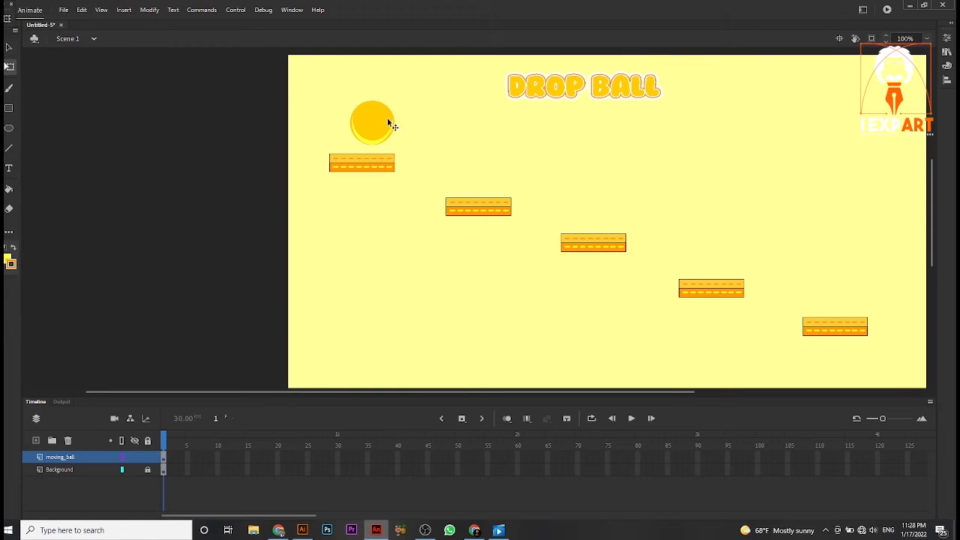
click(379, 124)
drag(407, 118, 370, 174)
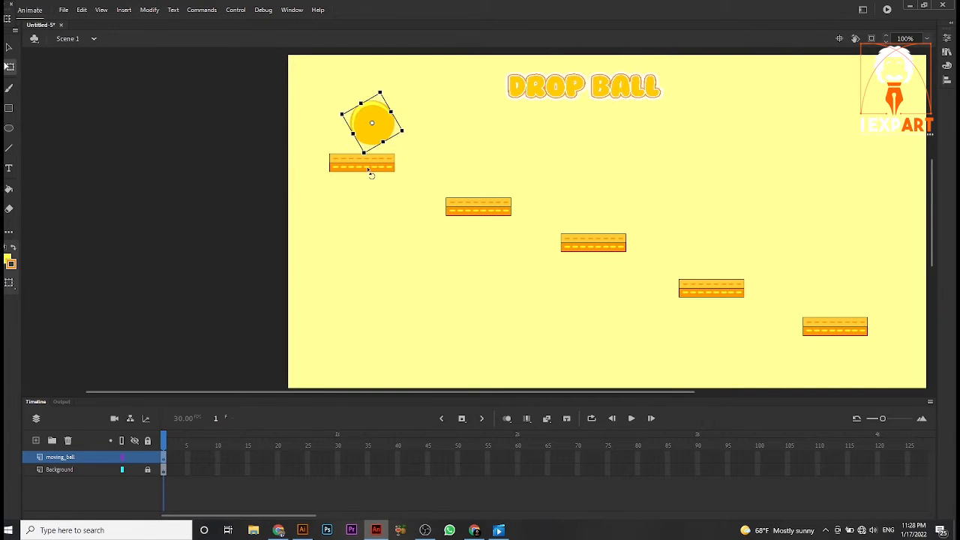
click(447, 114)
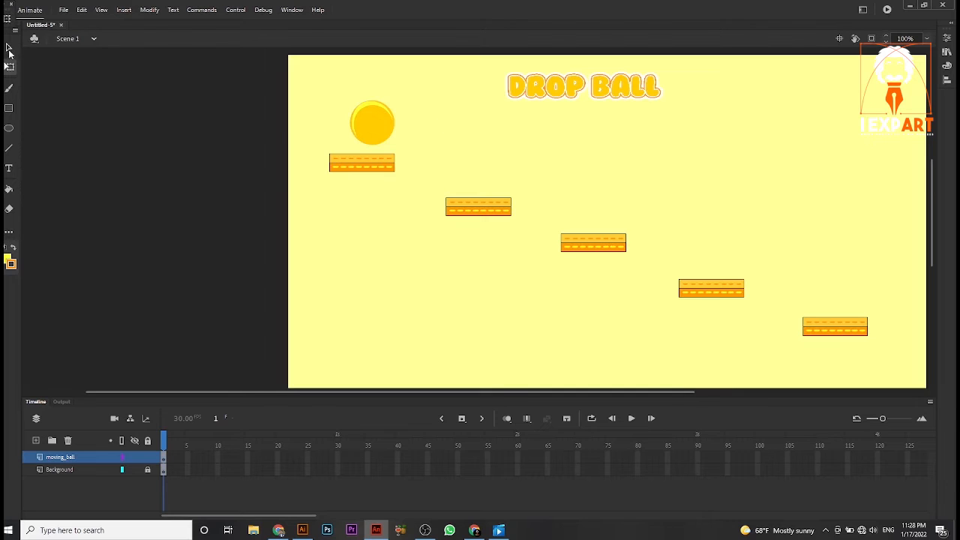
click(378, 126)
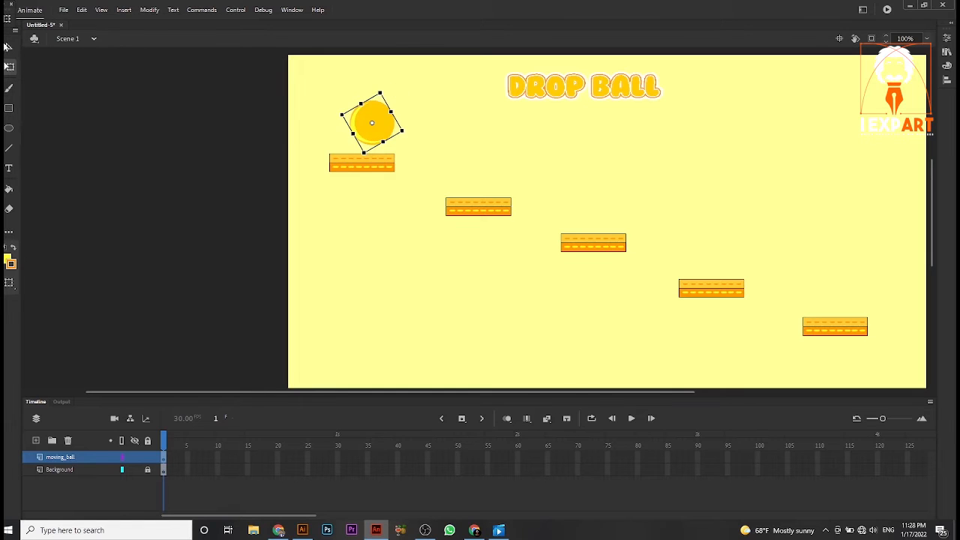
click(9, 47)
click(464, 139)
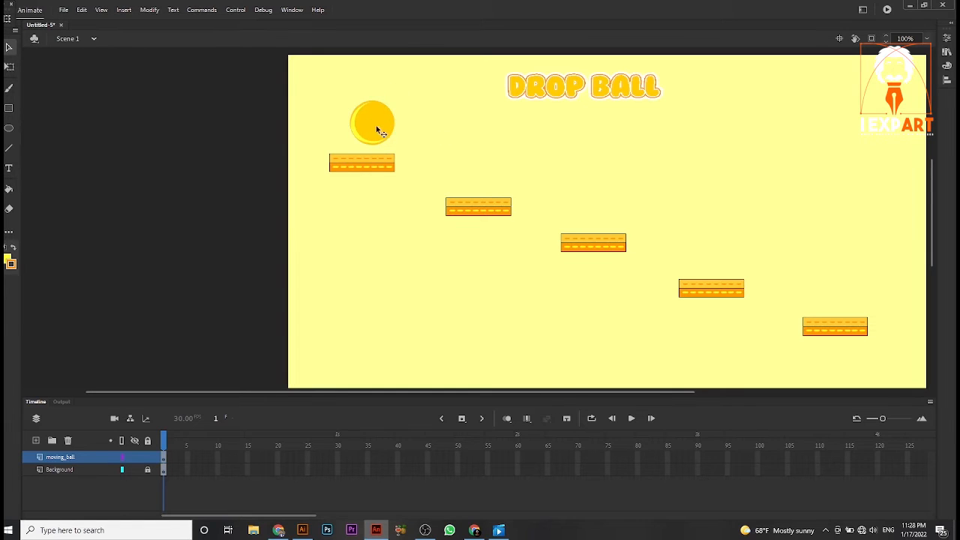
Step: Move the ball slightly to the left so it sits roughly centred above the first bar
drag(378, 128, 359, 140)
click(443, 141)
key(space)
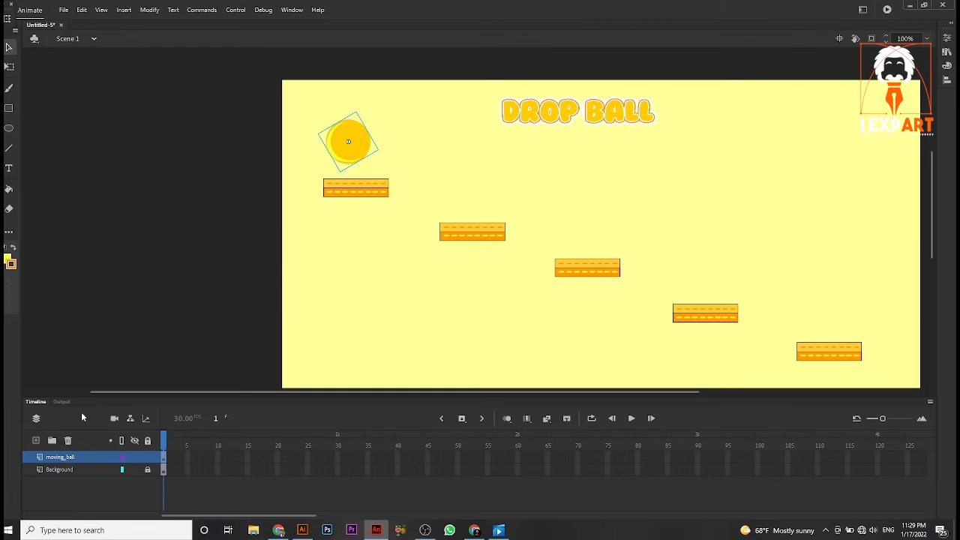
Step: Add a new layer above moving_ball and name it "just line"
click(34, 440)
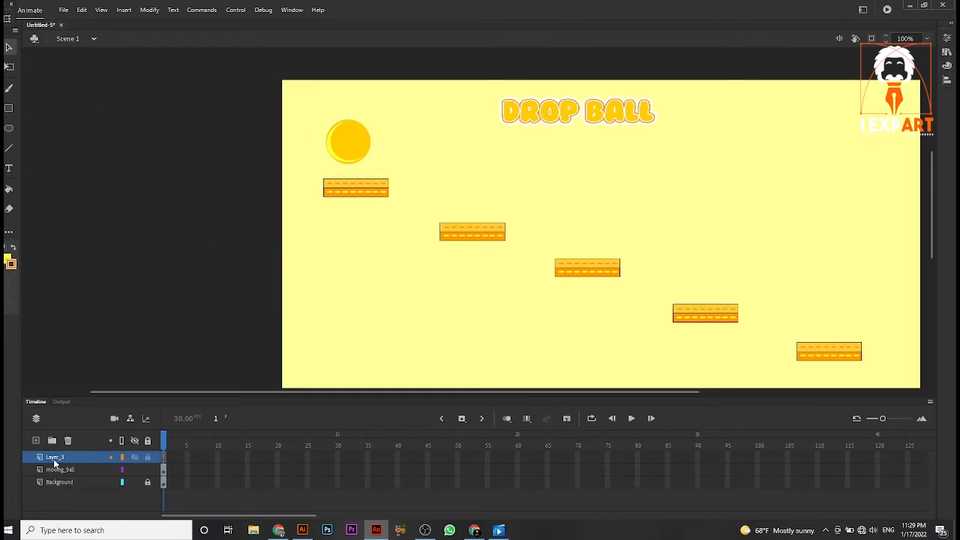
double_click(54, 460)
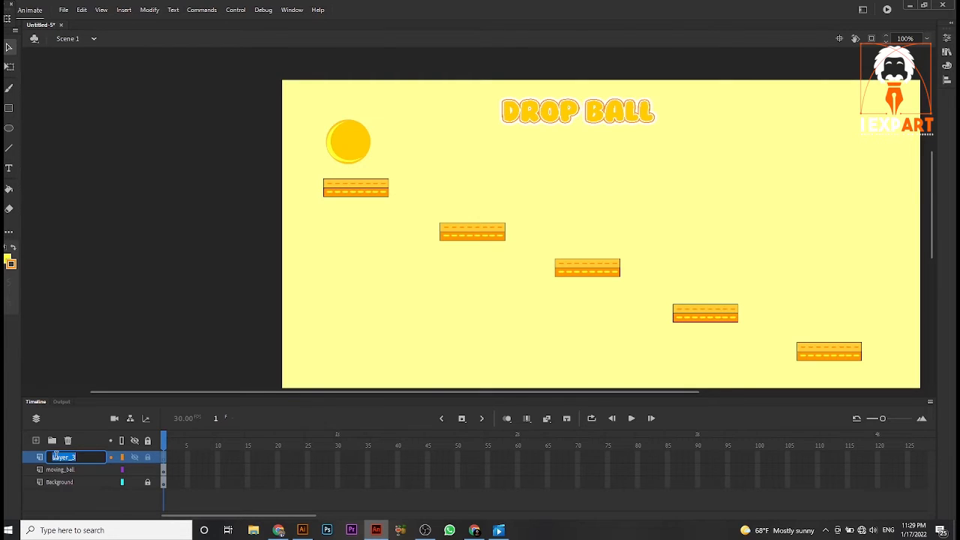
text(just line)
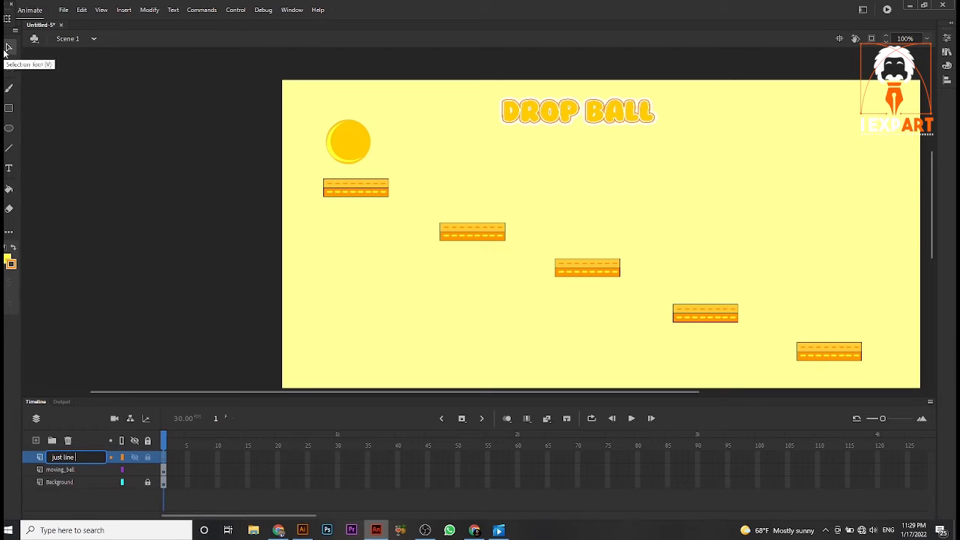
click(9, 48)
click(527, 289)
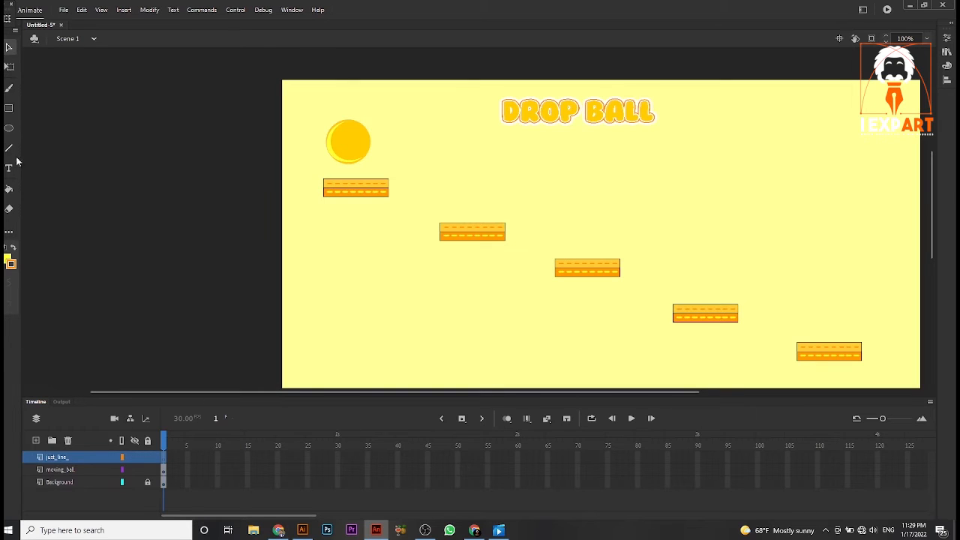
Step: Switch to the Brush tool on the just_line_ layer and reduce the brush size to a thin stroke
click(9, 89)
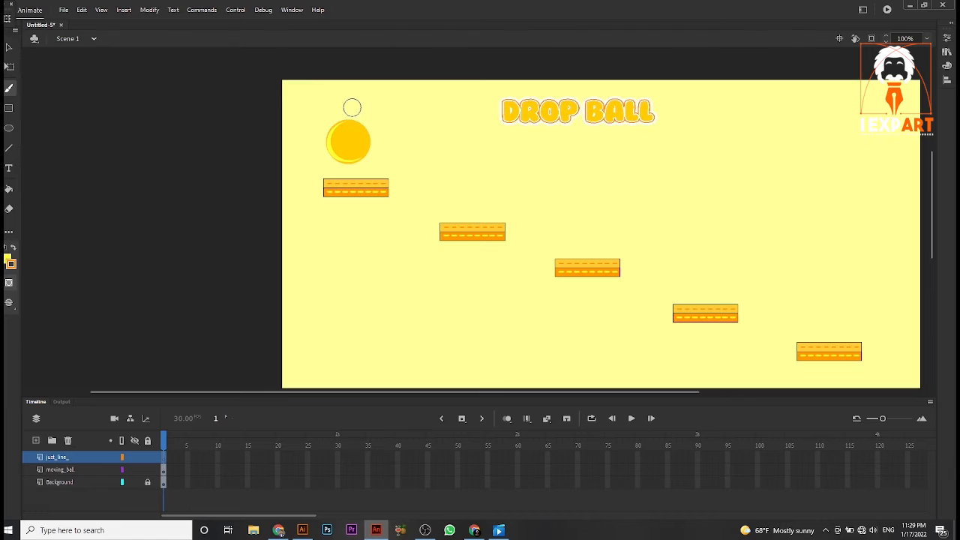
key(bracketleft)
key(bracketleft)
key(bracketleft)
key(bracketleft)
mouse_move(347, 101)
mouse_down()
mouse_move(348, 164)
mouse_move(376, 152)
mouse_move(423, 158)
mouse_move(453, 203)
mouse_move(489, 191)
mouse_move(541, 197)
mouse_move(591, 251)
mouse_up()
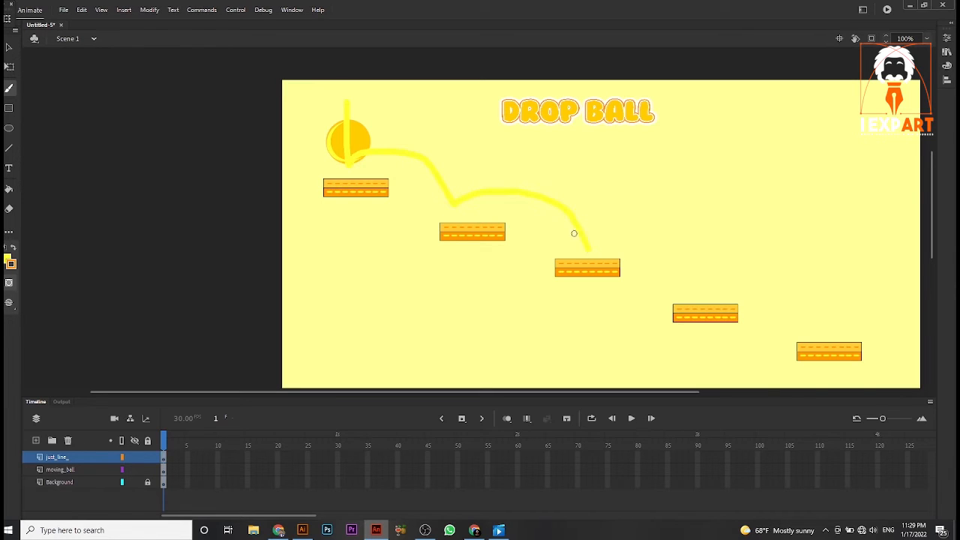
key(ctrl+z)
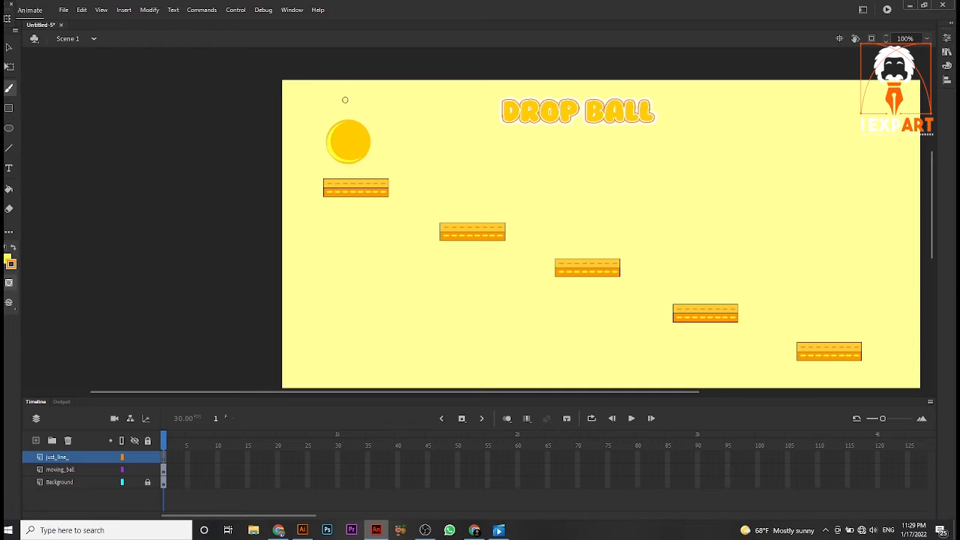
drag(345, 100, 350, 172)
key(ctrl+z)
mouse_move(347, 107)
mouse_down()
mouse_move(350, 170)
mouse_move(404, 161)
mouse_move(449, 184)
mouse_move(468, 216)
mouse_move(506, 202)
mouse_move(565, 217)
mouse_move(588, 248)
mouse_move(613, 238)
mouse_move(670, 255)
mouse_move(709, 297)
mouse_move(731, 285)
mouse_move(781, 293)
mouse_move(827, 337)
mouse_move(918, 322)
mouse_up()
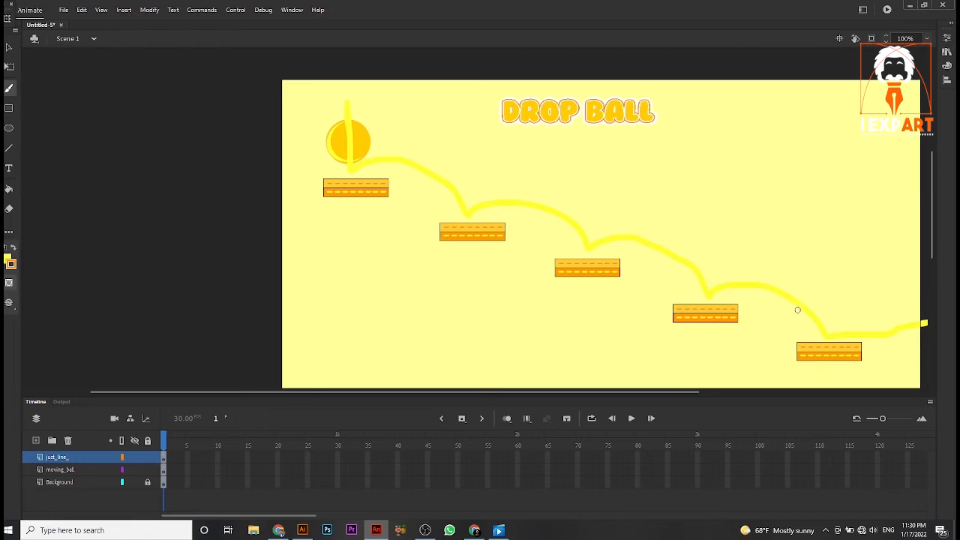
mouse_move(831, 333)
mouse_down()
mouse_move(867, 288)
mouse_move(902, 289)
mouse_up()
key(ctrl+z)
key(ctrl+z)
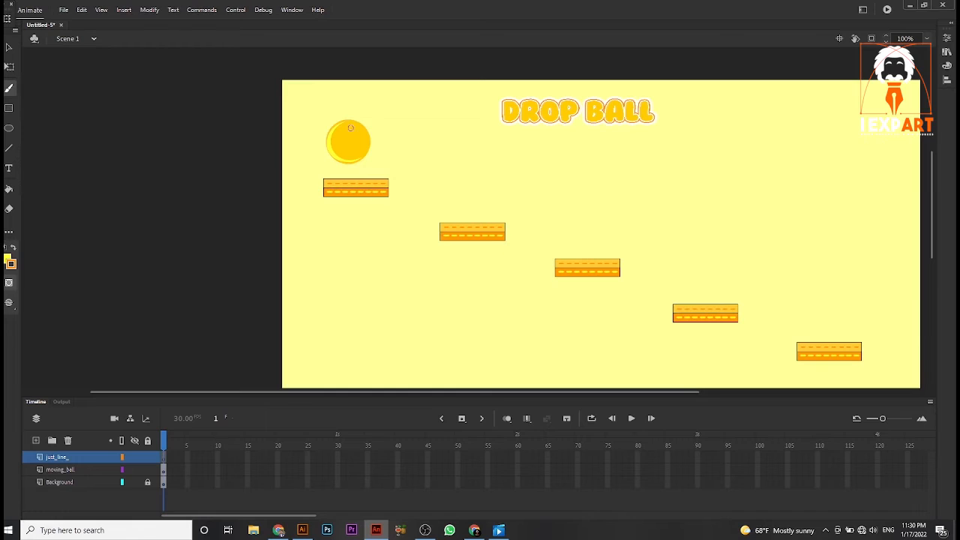
drag(343, 98, 348, 141)
key(ctrl+z)
Step: Paint one continuous bounce path from above the ball, touching down above each of the five bars and running off the stage's right edge
mouse_move(345, 97)
mouse_down()
mouse_move(345, 168)
mouse_move(370, 156)
mouse_move(427, 165)
mouse_move(467, 211)
mouse_move(505, 201)
mouse_move(567, 215)
mouse_move(594, 249)
mouse_move(642, 241)
mouse_move(683, 255)
mouse_move(715, 293)
mouse_move(761, 282)
mouse_move(799, 295)
mouse_move(833, 332)
mouse_move(857, 281)
mouse_move(922, 287)
mouse_up()
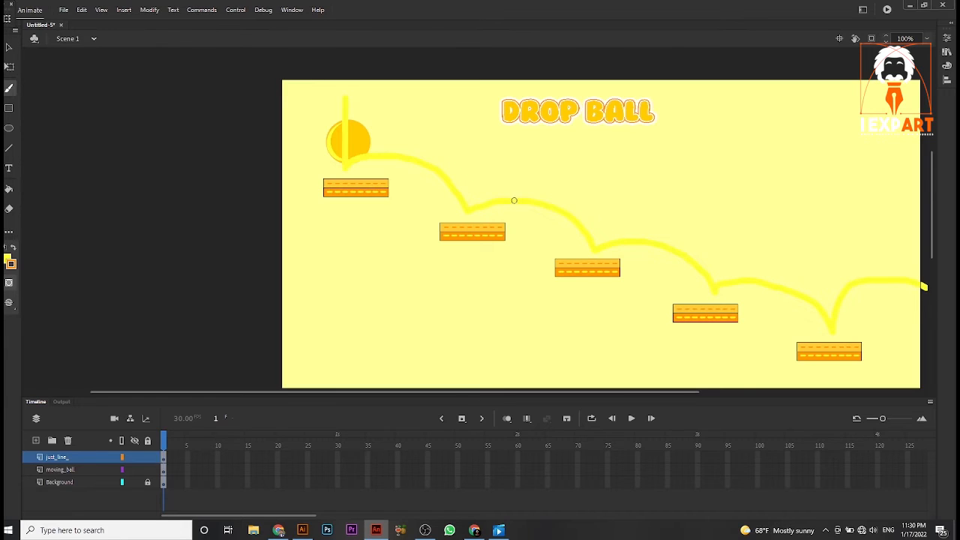
click(9, 48)
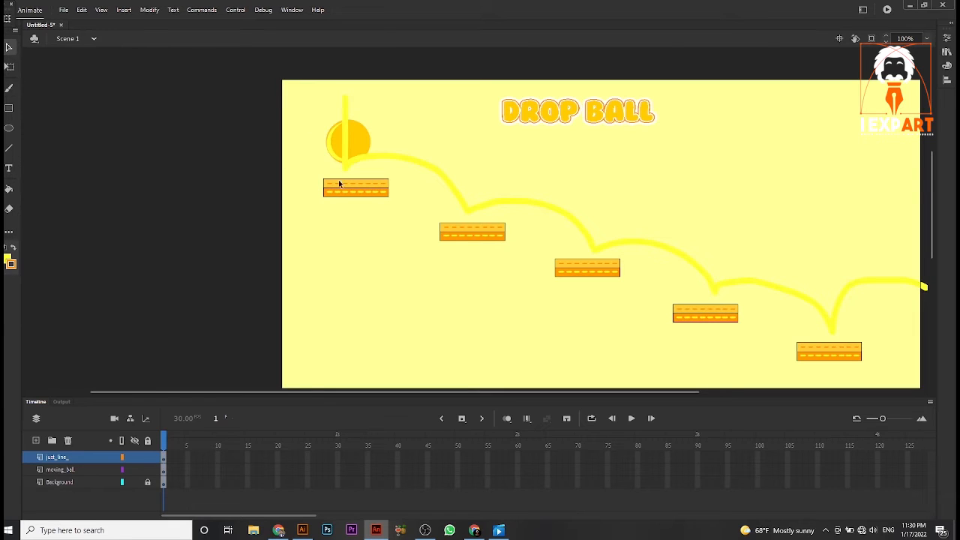
Step: Move the just_line_ layer below the moving_ball layer
click(355, 140)
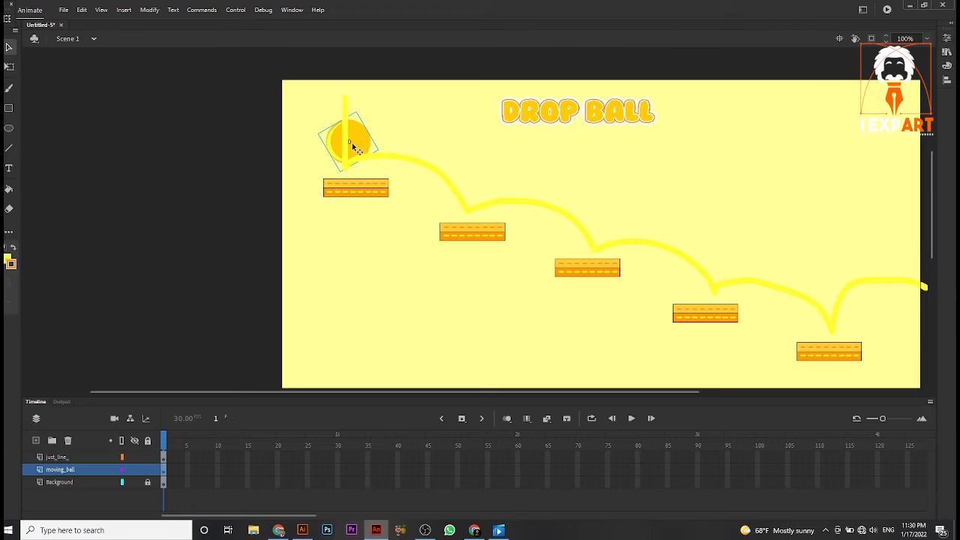
click(50, 456)
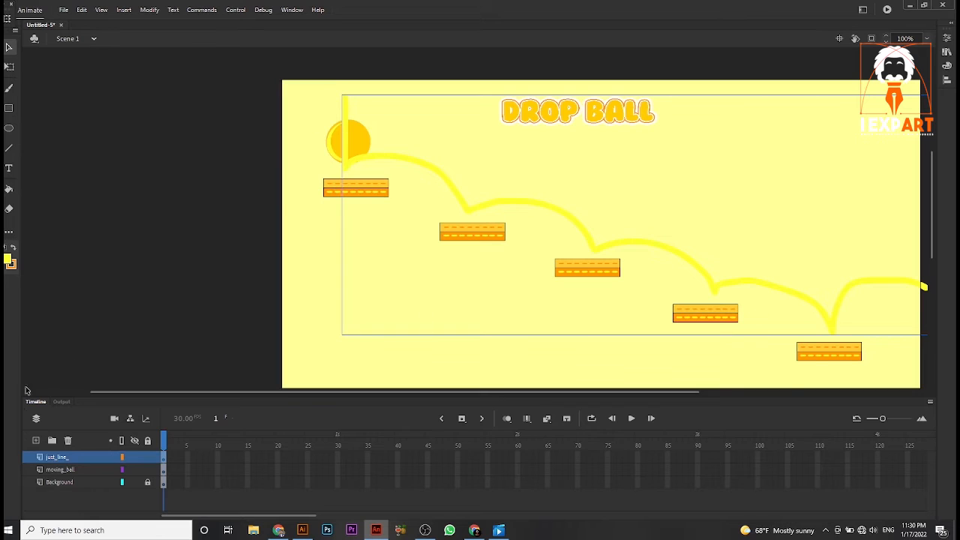
drag(51, 471, 51, 479)
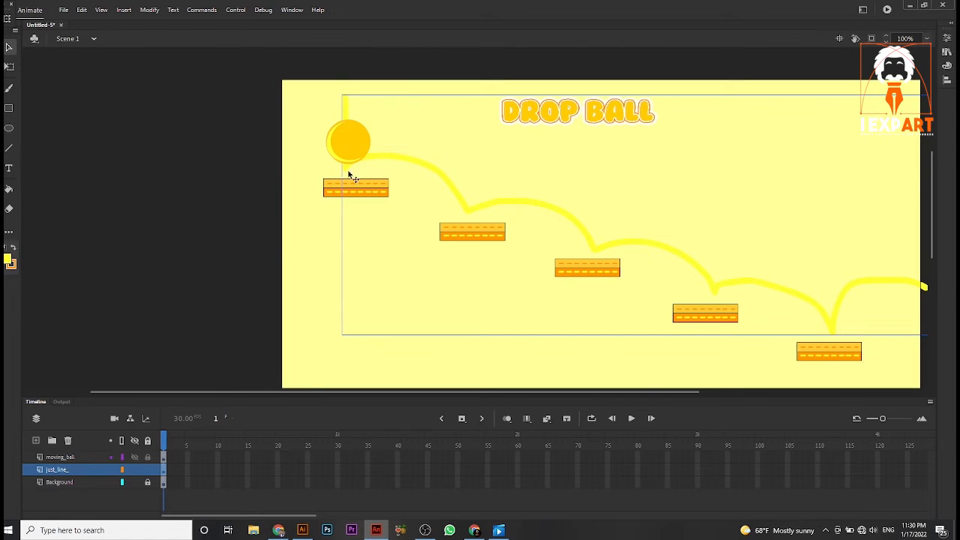
Step: Lock the just_line_ layer and move the ball up towards the start of the painted path
click(148, 470)
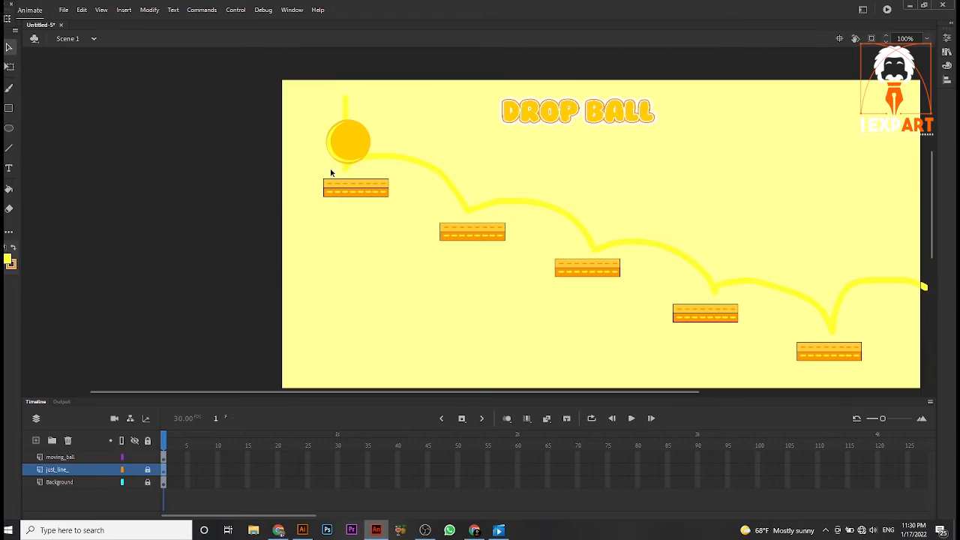
drag(349, 154, 351, 140)
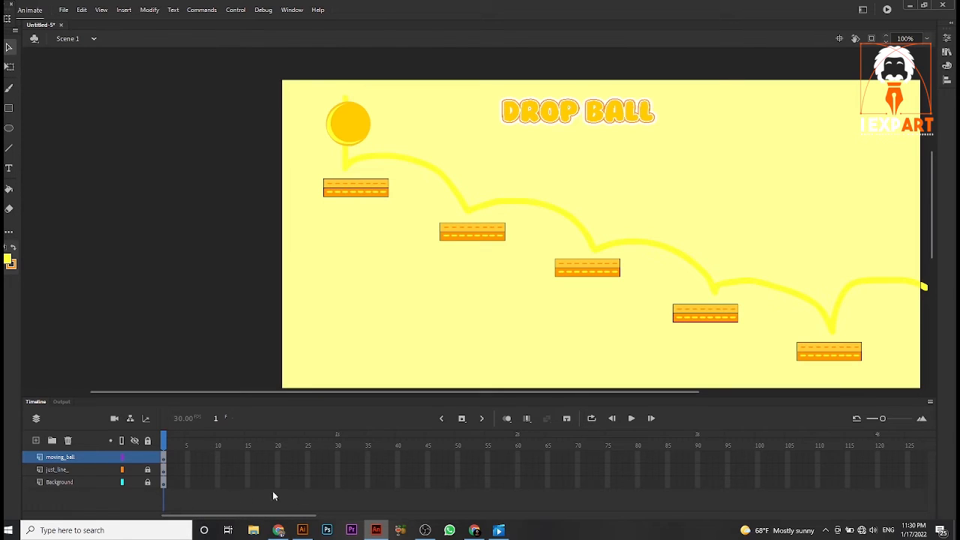
Step: Extend the Background layer to frame 210
click(174, 470)
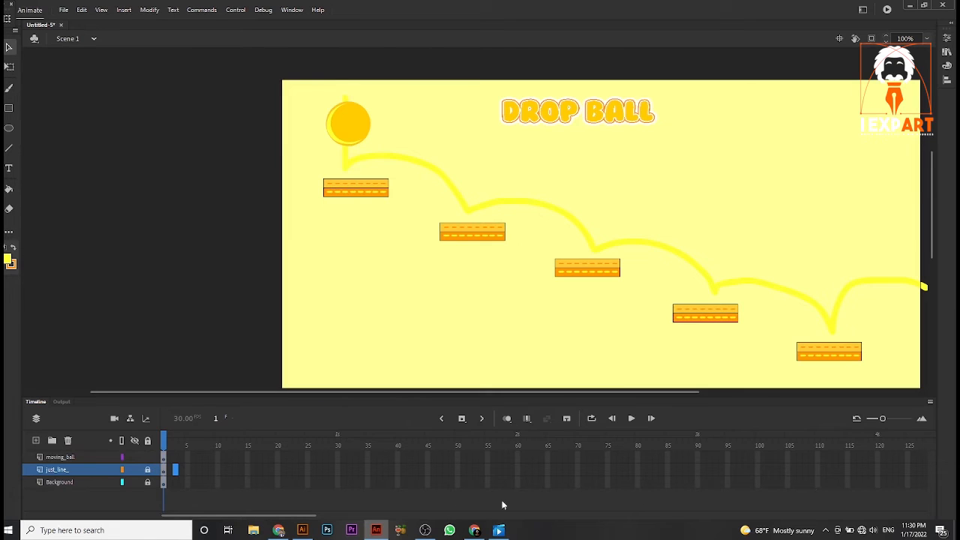
click(326, 518)
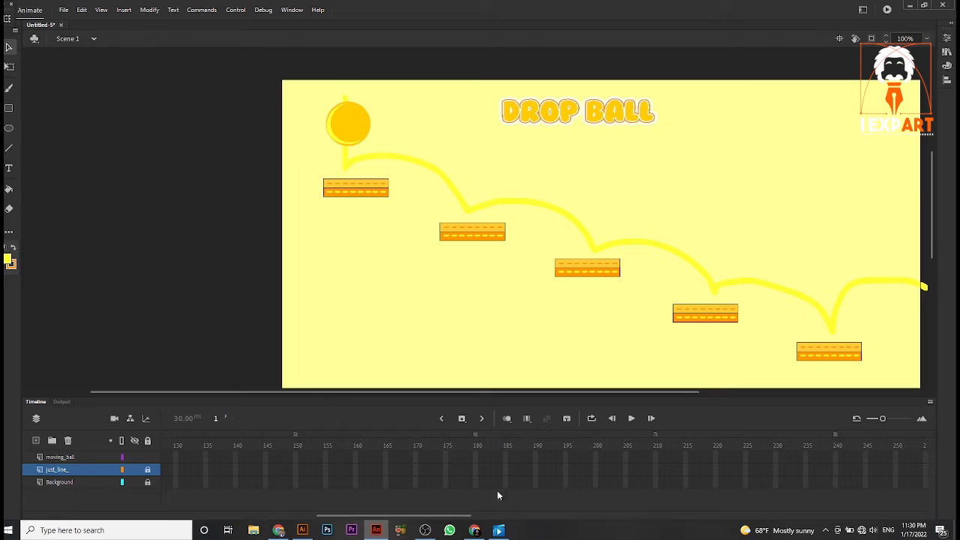
click(656, 483)
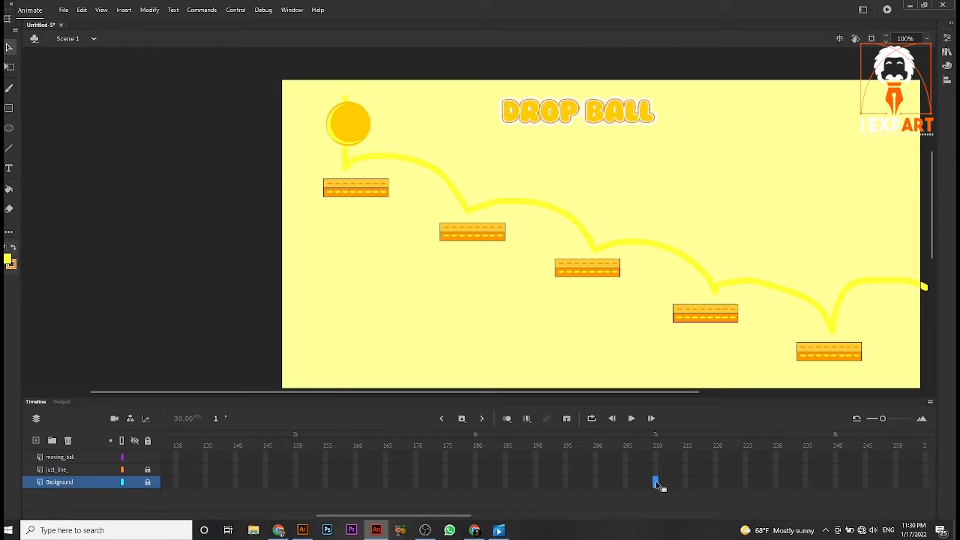
key(F5)
click(424, 530)
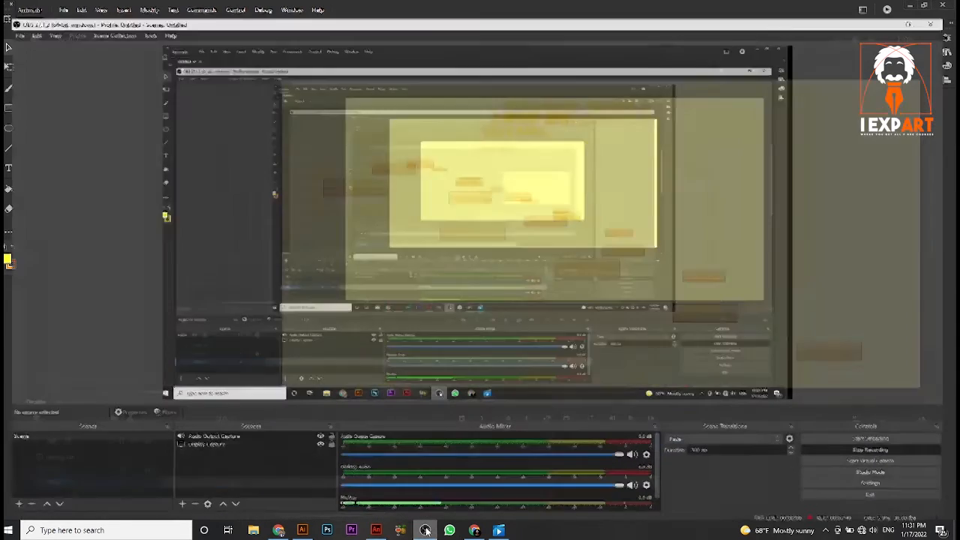
click(877, 444)
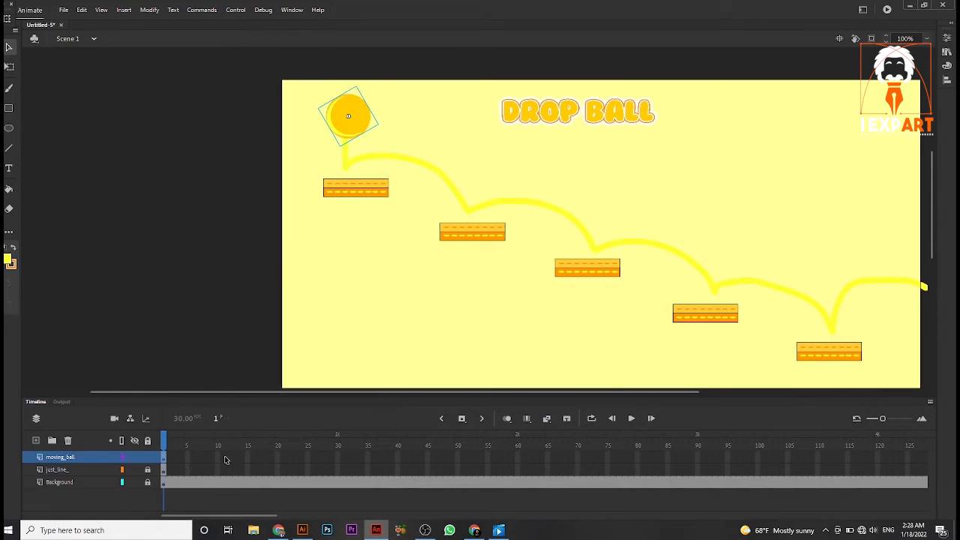
Step: Nudge the ball slightly down along the vertical start of the painted path
click(135, 471)
click(133, 471)
drag(341, 132, 342, 135)
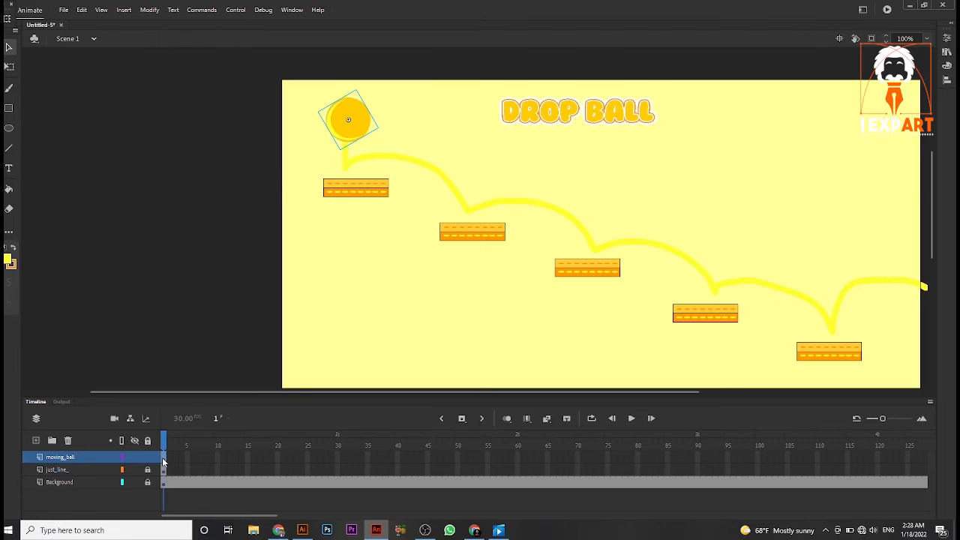
Step: Add frames to the moving_ball layer until it reaches frame 10
key(F5)
key(F5)
key(F5)
key(F5)
key(F5)
key(F5)
key(F5)
key(F5)
key(F5)
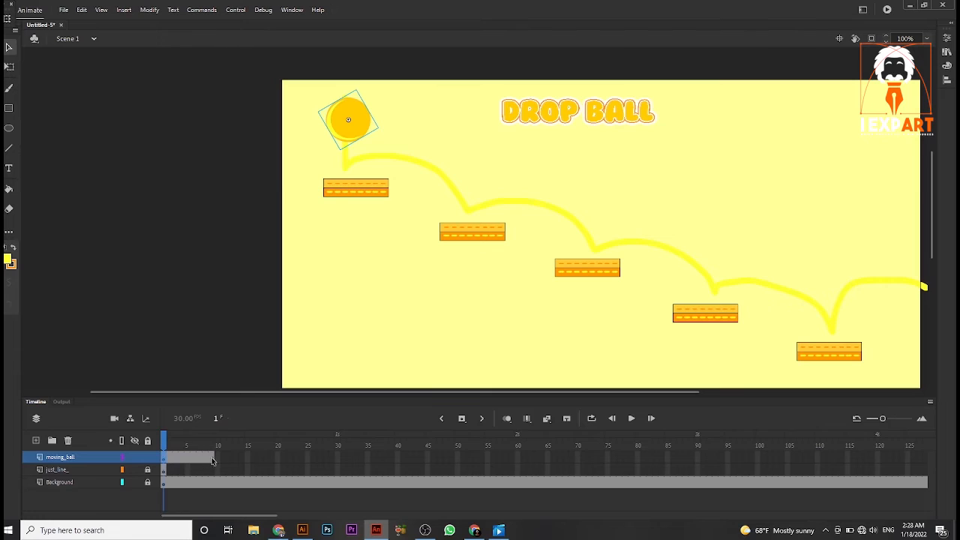
key(F5)
Step: Convert frame 10 of the moving_ball layer to a keyframe
click(218, 459)
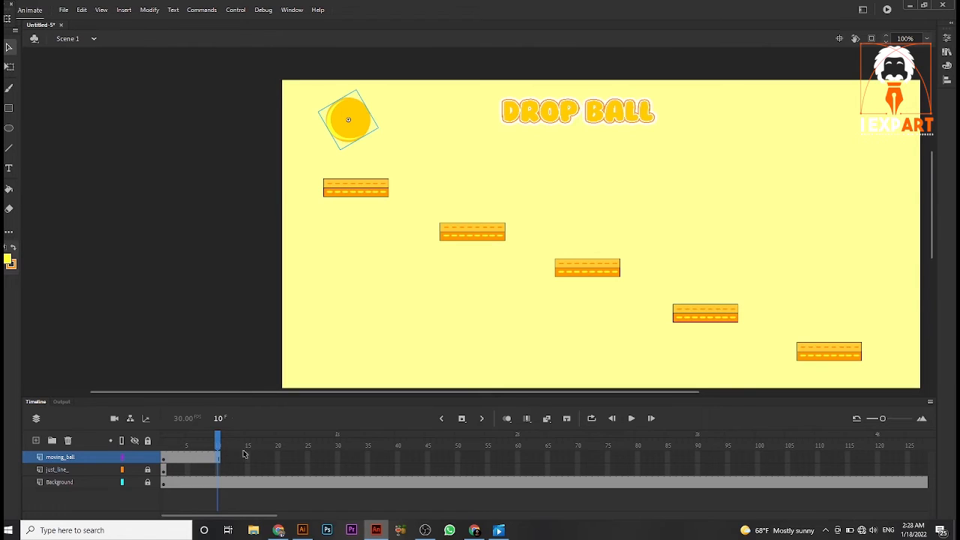
key(F6)
right_click(218, 458)
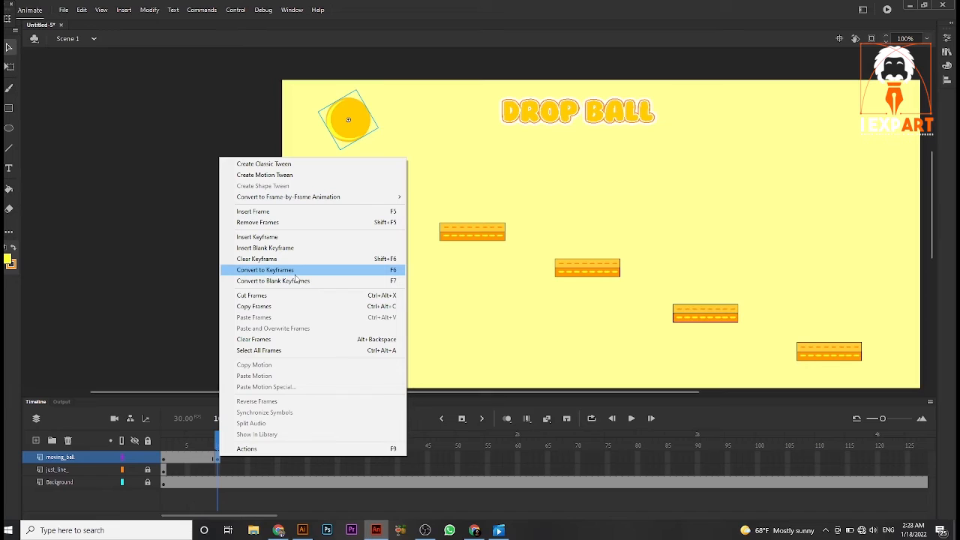
click(479, 307)
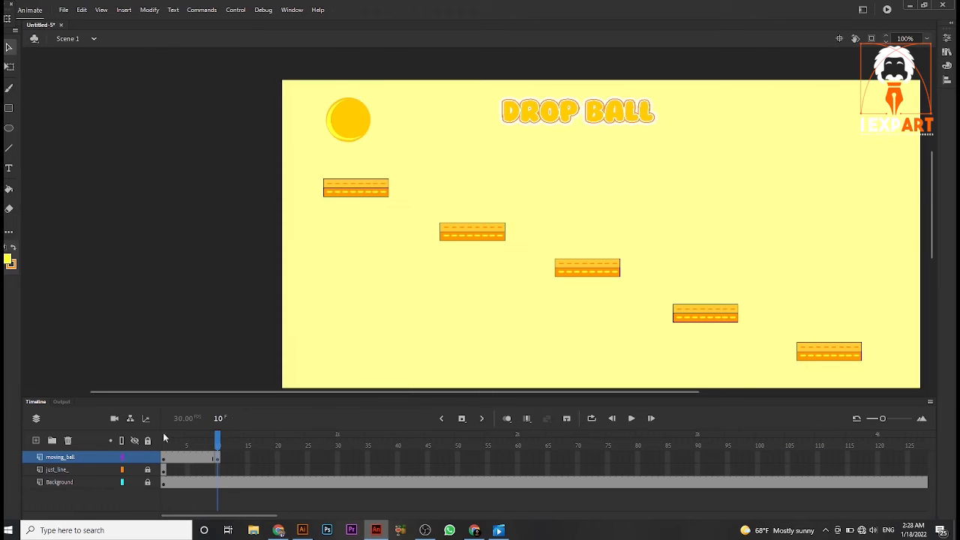
Step: Hide the just_line_ layer and extend it to frame 210, matching the end of the Background layer
click(134, 470)
drag(279, 518, 365, 520)
drag(884, 418, 881, 422)
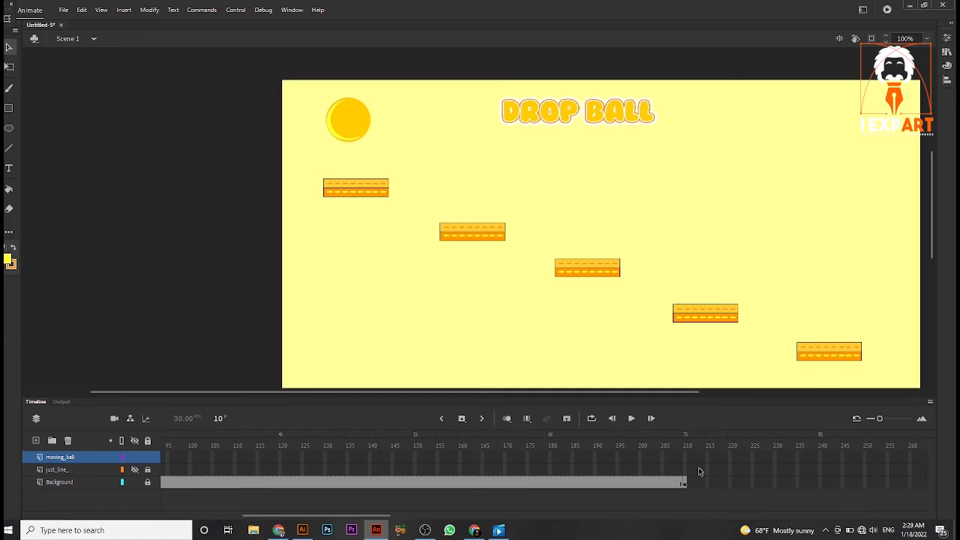
drag(879, 420, 883, 425)
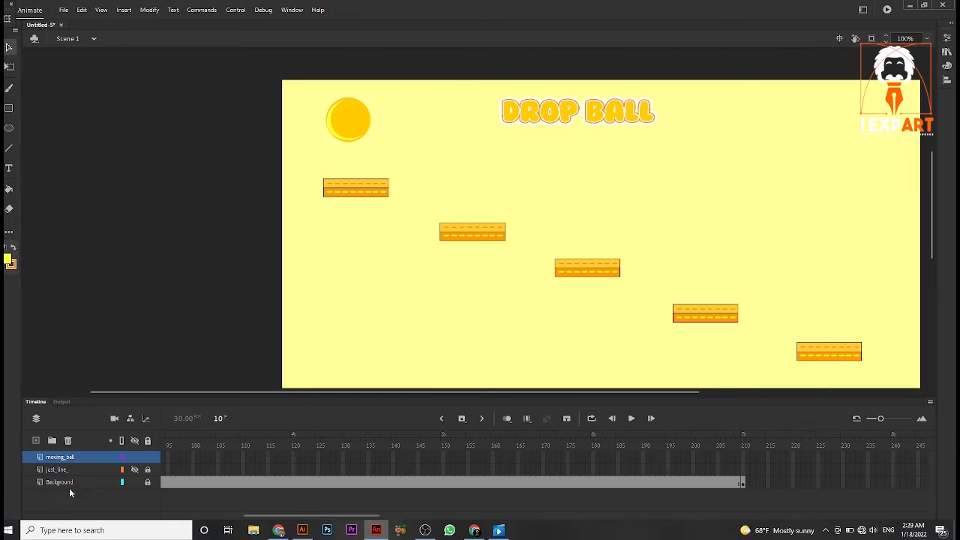
click(741, 470)
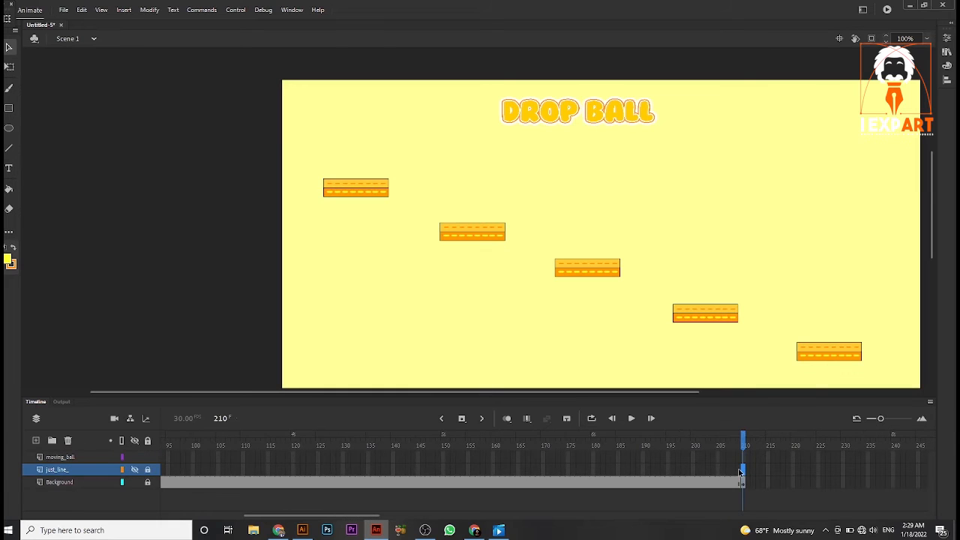
key(F5)
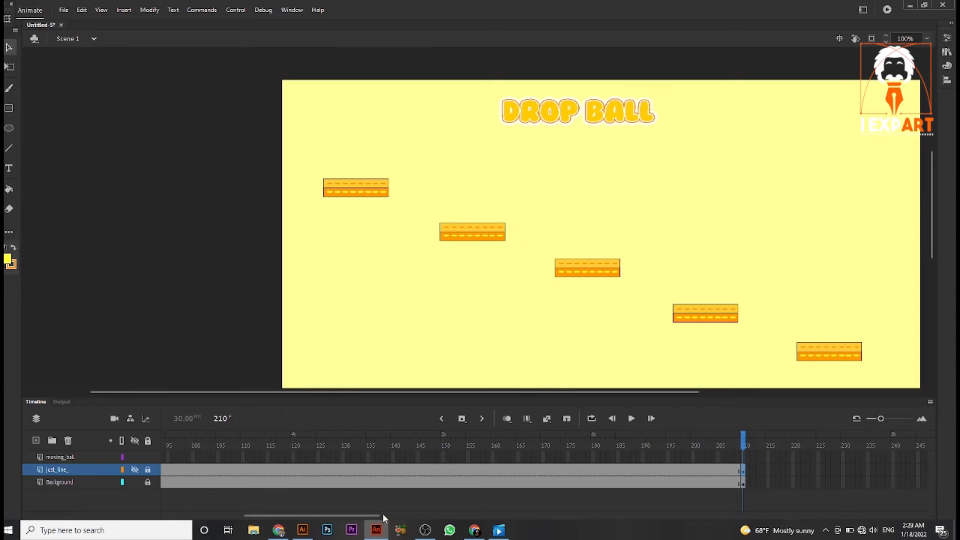
Step: Show the just_line_ layer again and, at frame 10, move the ball down along the path to just above the first bar
drag(388, 517, 447, 517)
drag(358, 442, 211, 433)
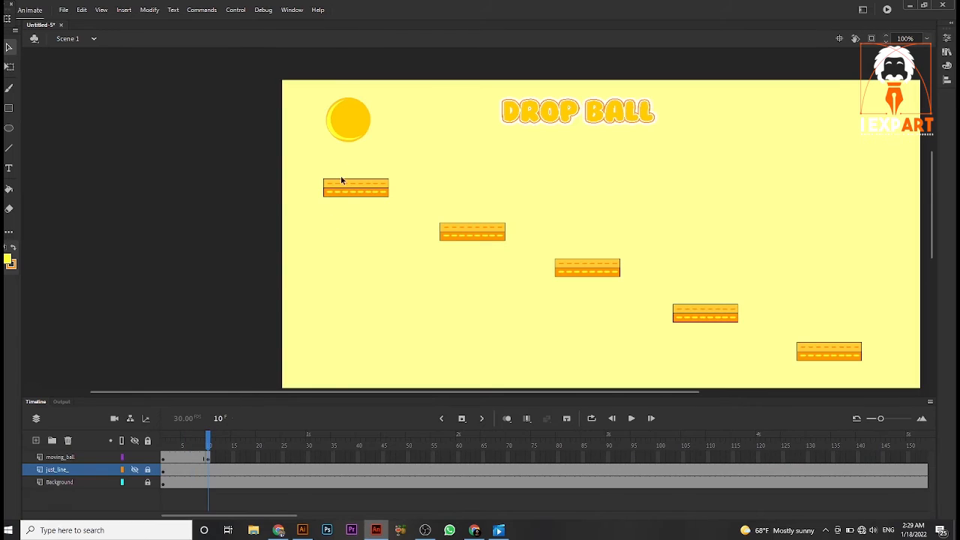
click(135, 470)
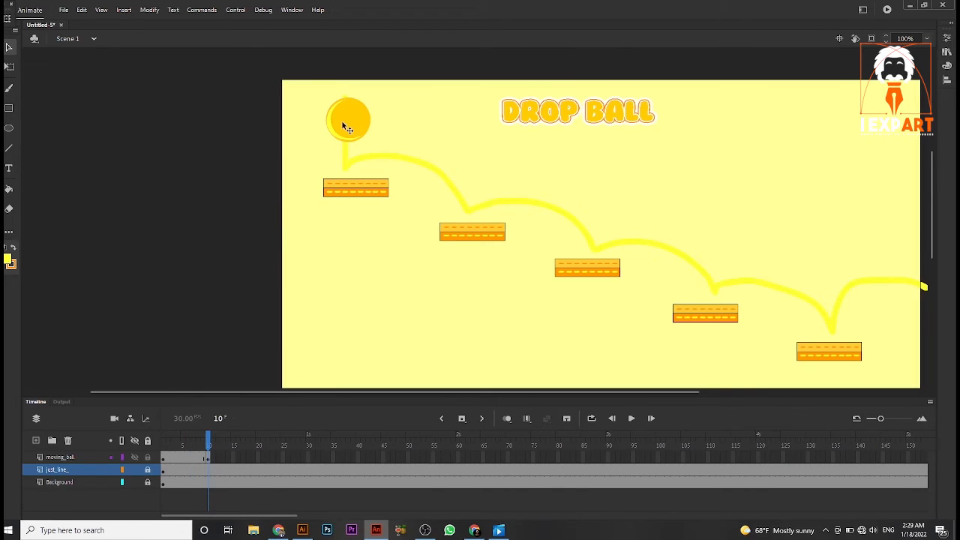
drag(342, 122, 339, 155)
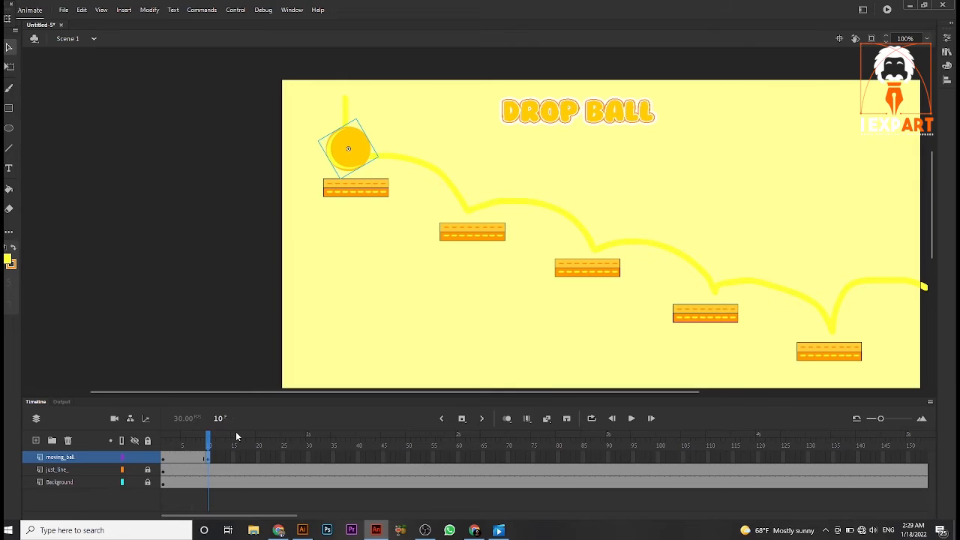
Step: Lengthen the moving_ball layer past frame 10 and remove the surplus frames from frame 20 onward
key(F5)
key(F5)
key(F5)
key(F5)
key(F5)
key(F5)
key(F5)
drag(303, 457, 261, 459)
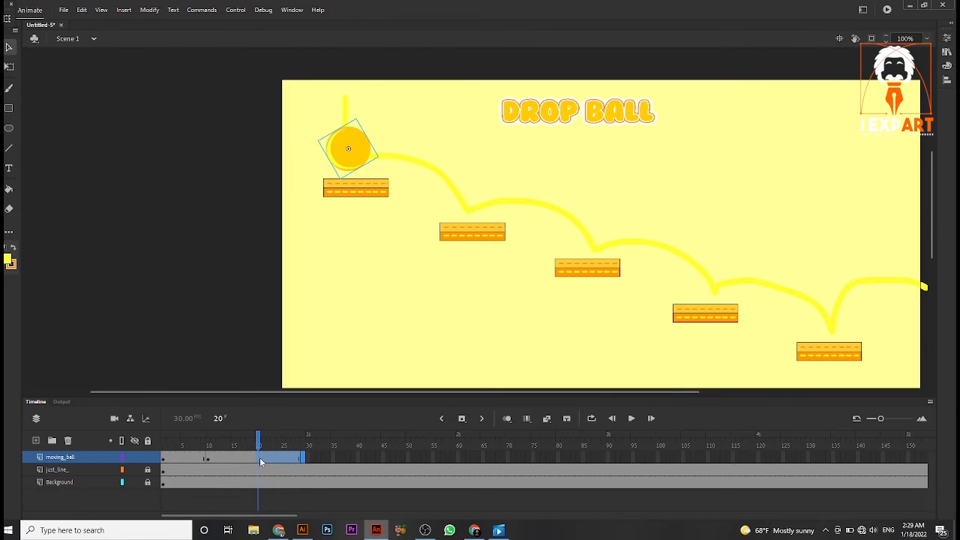
key(shift+F5)
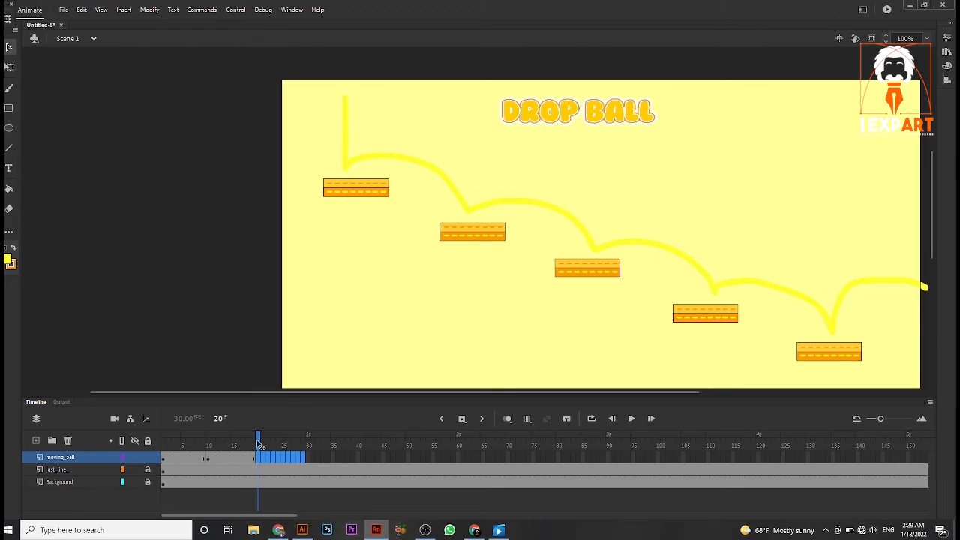
click(254, 445)
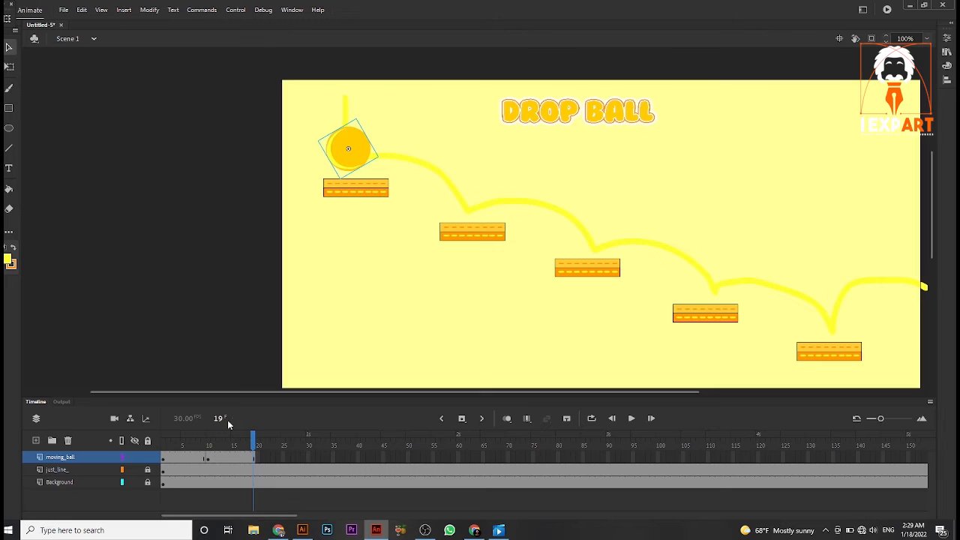
Step: Insert a keyframe at frame 20 of the moving_ball layer
click(259, 457)
key(F6)
Step: Straighten and slightly squash the ball at frame 20 with Free Transform, placing it right on top of the first bar
click(350, 154)
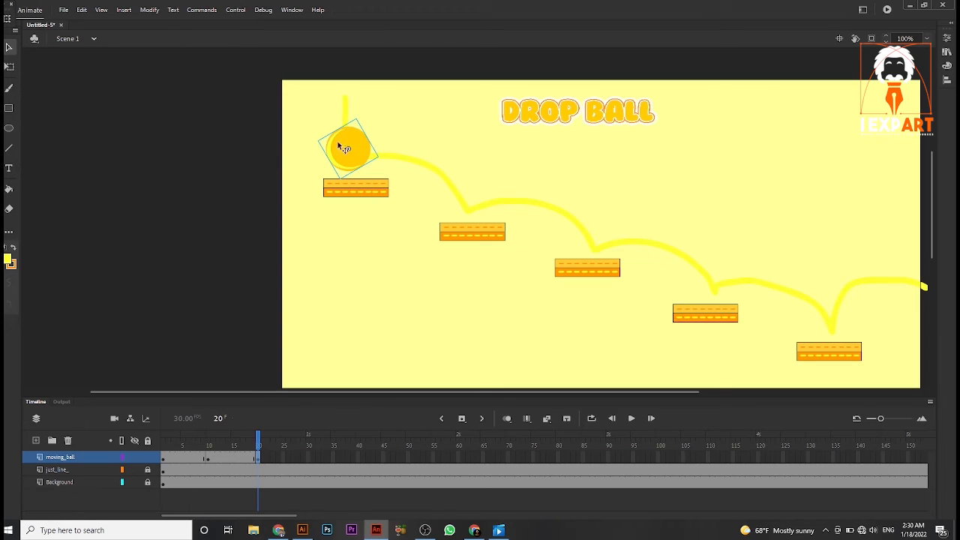
click(9, 67)
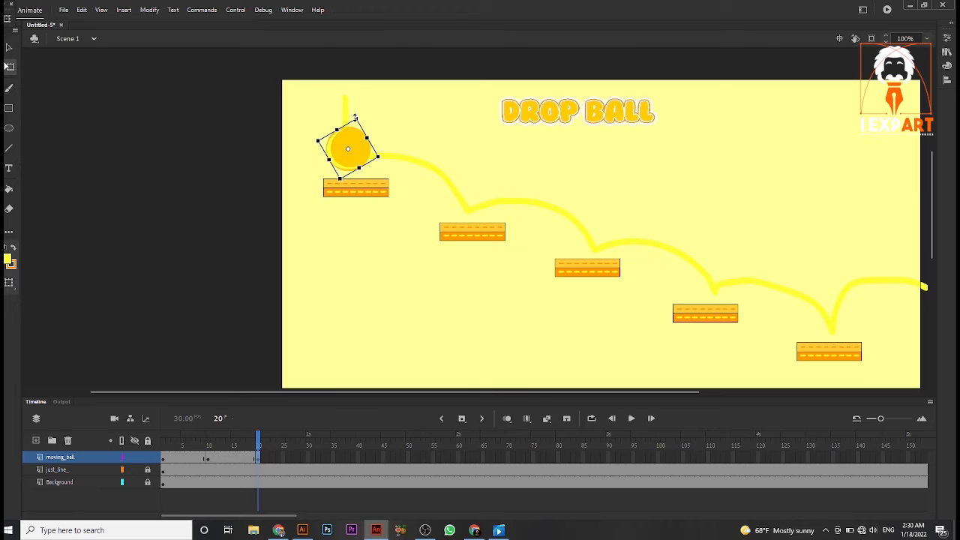
drag(352, 142, 357, 164)
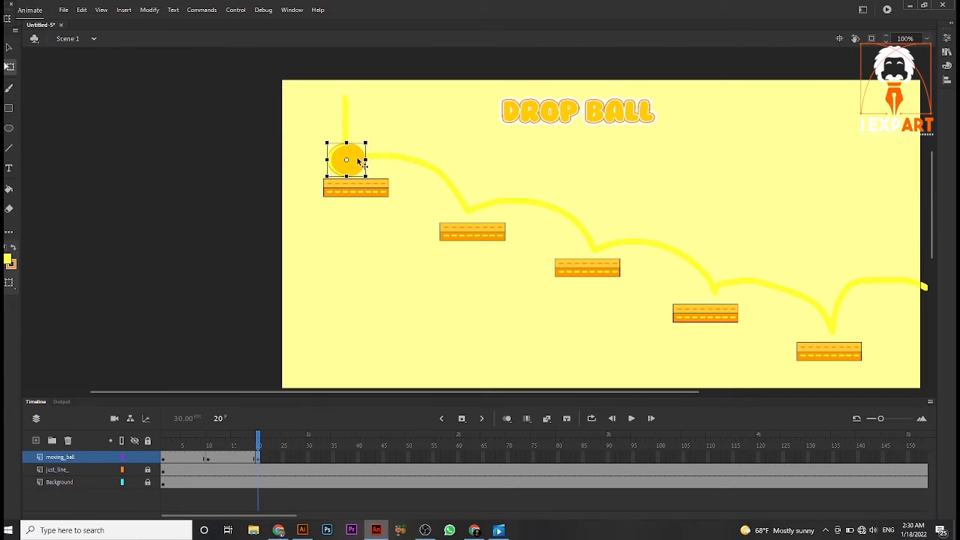
Step: Lengthen the moving_ball layer to frame 30 and insert a keyframe there
mouse_move(261, 441)
mouse_down()
mouse_move(180, 443)
mouse_move(271, 448)
mouse_move(237, 445)
mouse_move(259, 445)
mouse_up()
click(258, 457)
drag(258, 457, 307, 460)
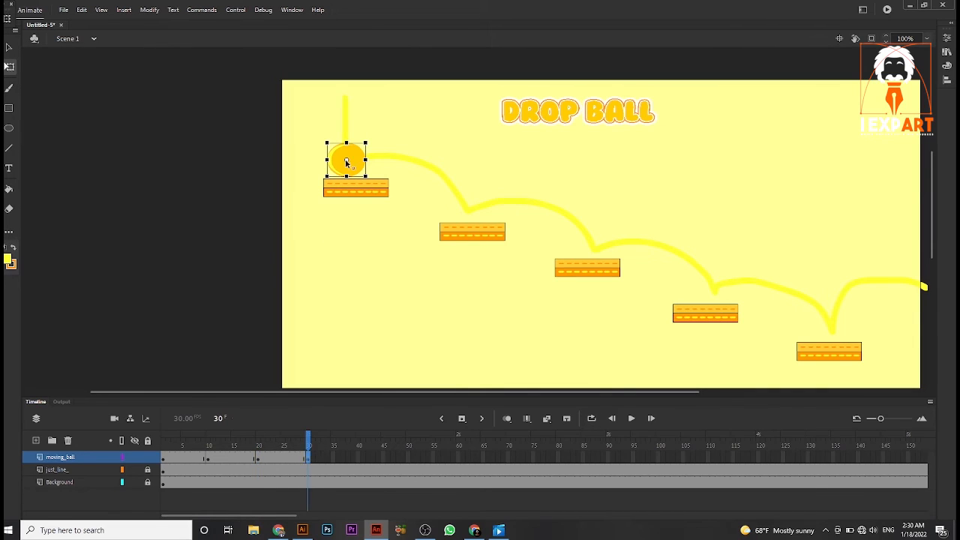
Step: At frame 30, move the ball off the first bar onto the guide path and stretch it back to a round shape with Free Transform
drag(344, 170, 371, 131)
key(ctrl+z)
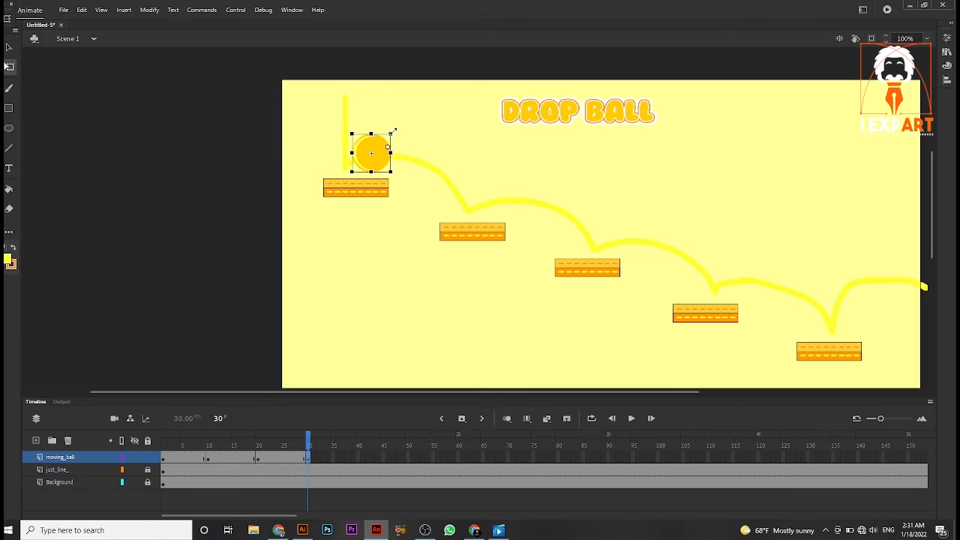
drag(393, 129, 394, 159)
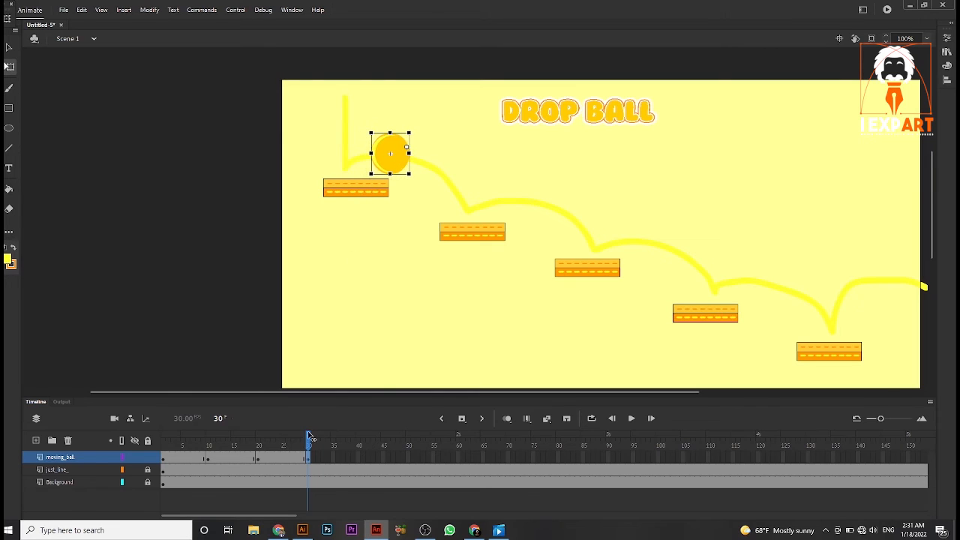
mouse_move(309, 435)
mouse_down()
mouse_move(171, 435)
mouse_move(309, 435)
mouse_up()
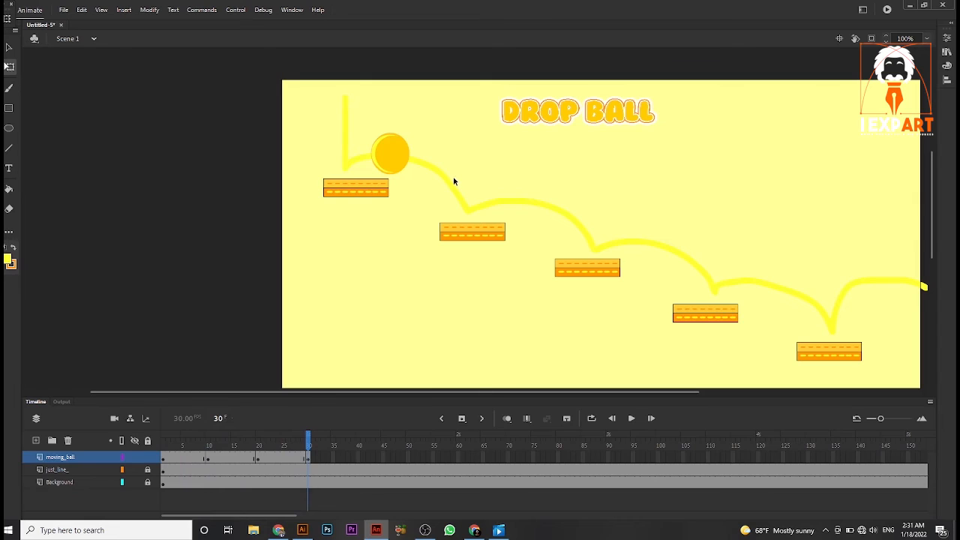
click(397, 161)
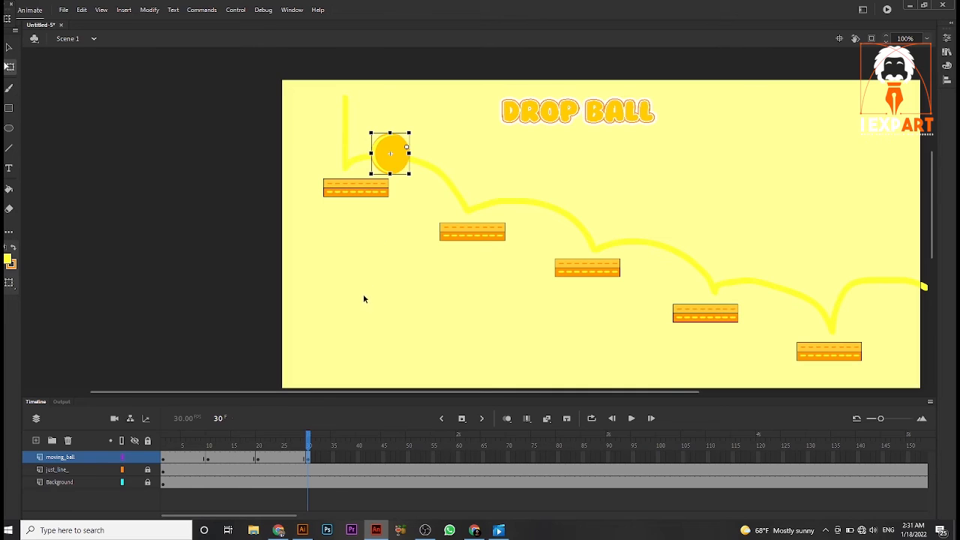
Step: Add a moving_ball keyframe at frame 40 and move the ball along the path to where the first arc starts falling
key(F5)
key(F5)
key(F5)
key(F5)
key(F5)
key(F5)
click(358, 456)
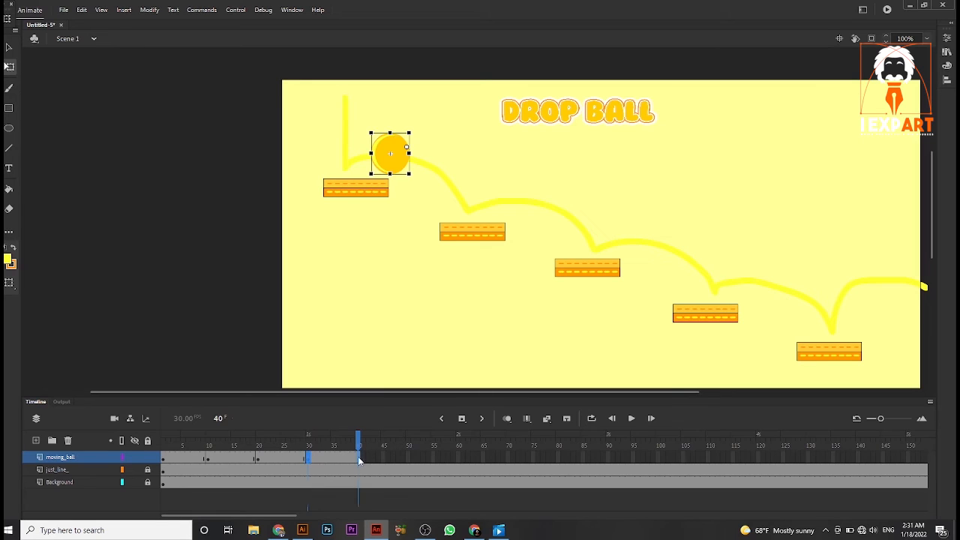
key(F6)
drag(399, 163, 448, 181)
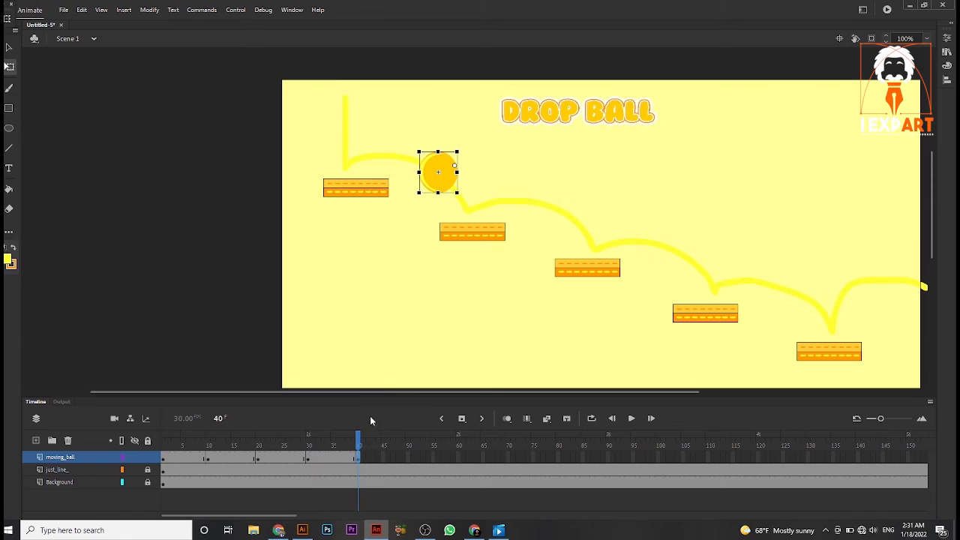
Step: Extend moving_ball to a new keyframe at frame 50 and move the ball down the path to just above the second bar
key(F5)
key(F5)
key(F5)
key(F5)
key(F5)
key(F5)
key(F5)
key(F5)
key(F5)
key(F5)
click(408, 458)
key(F6)
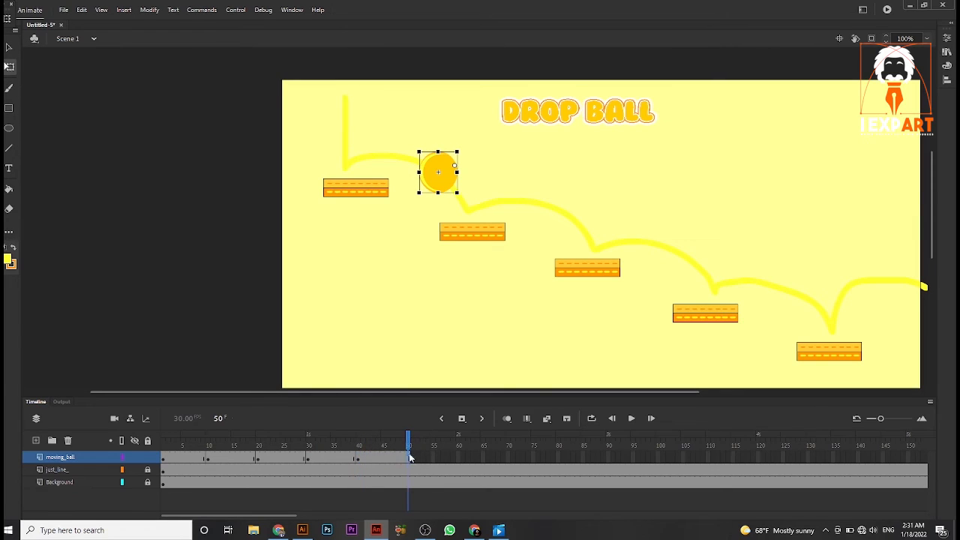
drag(447, 183, 468, 208)
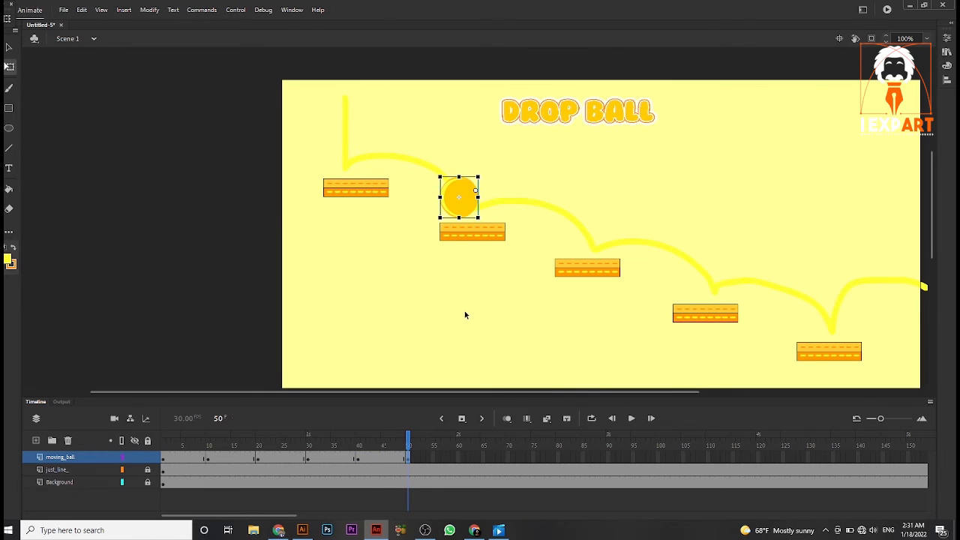
Step: Add a moving_ball keyframe at frame 60 and squash the ball flat on top of the second bar
key(F5)
key(F5)
key(F5)
key(F5)
key(F5)
key(F5)
key(F5)
key(F5)
key(F5)
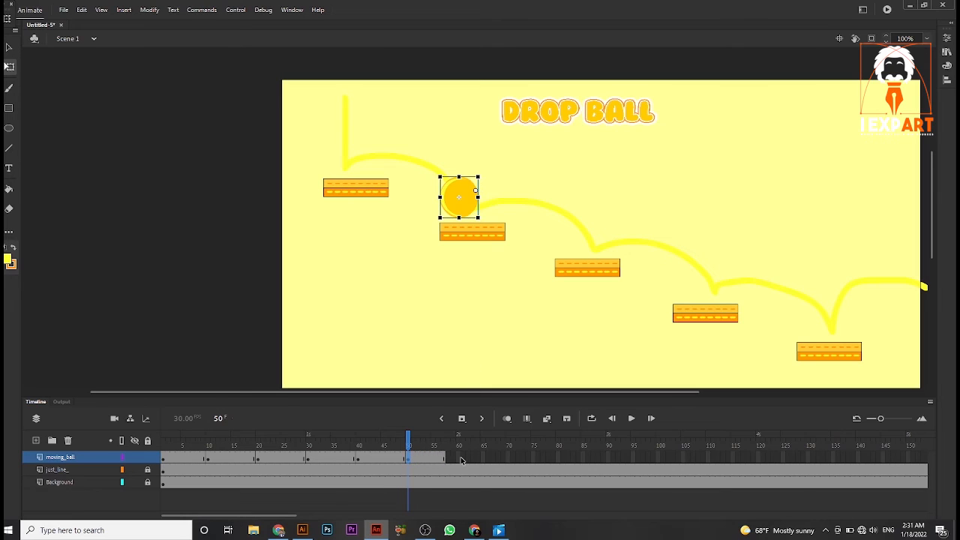
click(459, 457)
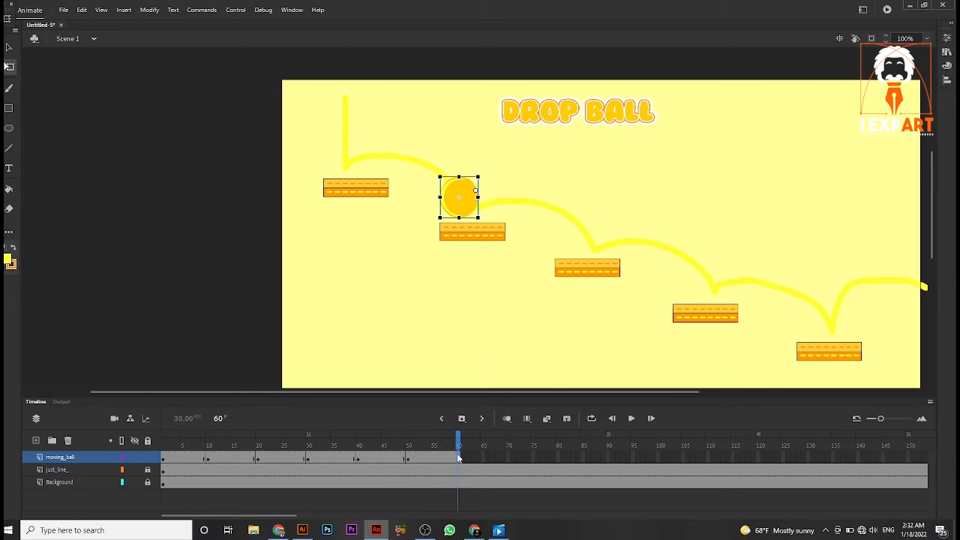
key(F6)
mouse_move(464, 204)
mouse_down()
mouse_move(474, 203)
mouse_move(468, 183)
mouse_move(477, 205)
mouse_up()
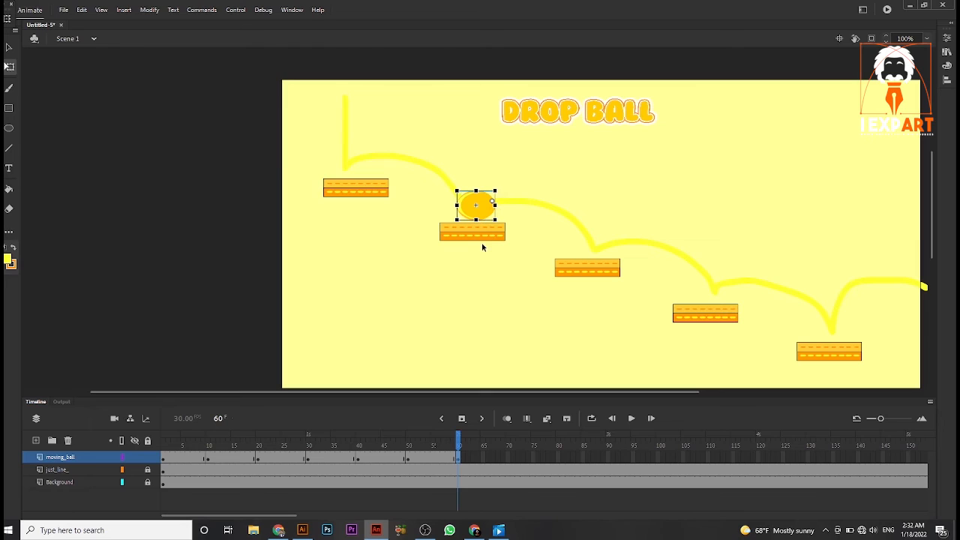
Step: Add a moving_ball keyframe at frame 70, lift the ball off the second bar along the path and make it round again
key(F5)
key(F5)
key(F5)
key(F5)
key(F5)
key(F5)
key(F5)
key(F5)
key(F5)
key(F5)
click(509, 458)
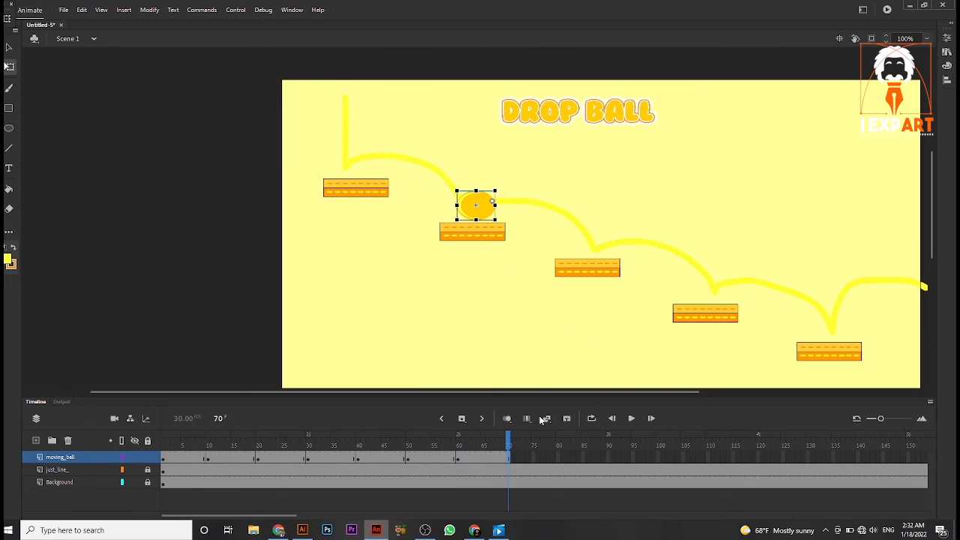
drag(483, 199, 510, 201)
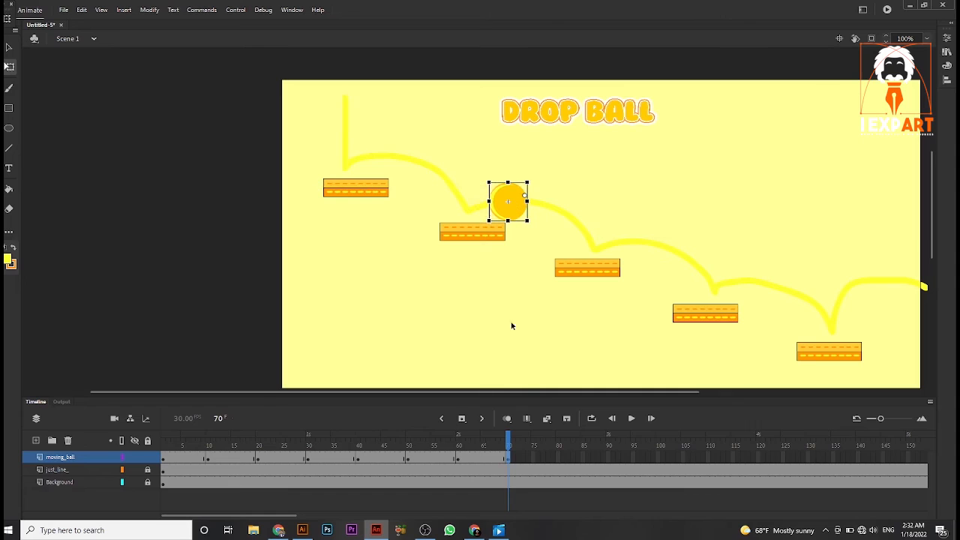
Step: Preview the bounce animation from the start and return to frame 70
mouse_move(510, 440)
mouse_down()
mouse_move(469, 440)
mouse_move(509, 441)
mouse_up()
key(Return)
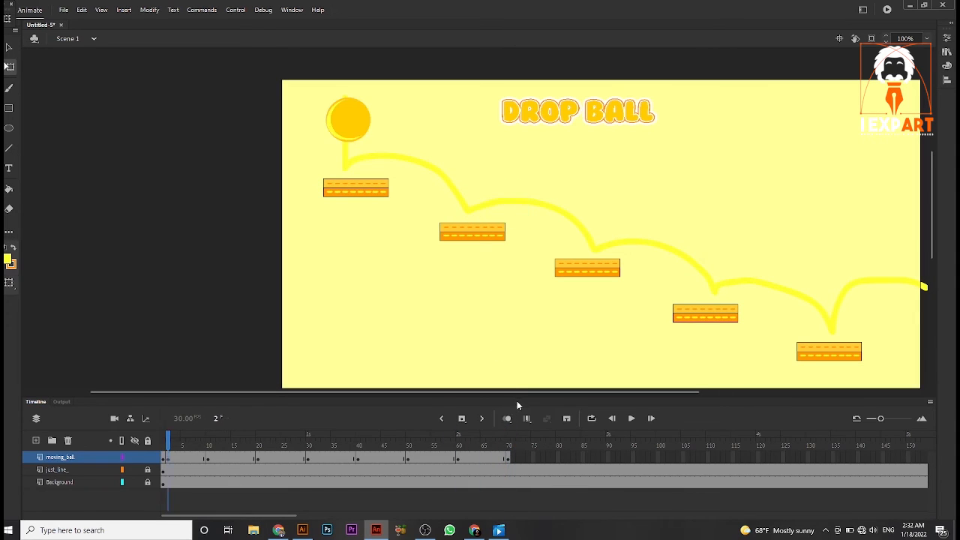
click(508, 450)
Step: Add a moving_ball keyframe at frame 80 and move the ball along the second arc to the start of its descent
key(F5)
key(F5)
key(F5)
key(F5)
key(F5)
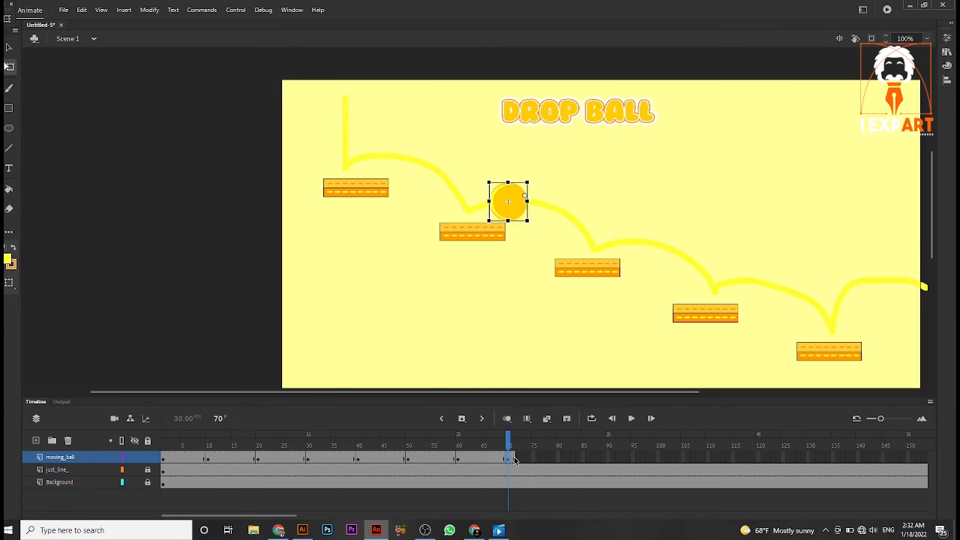
key(F5)
key(F5)
key(F5)
key(F5)
key(F5)
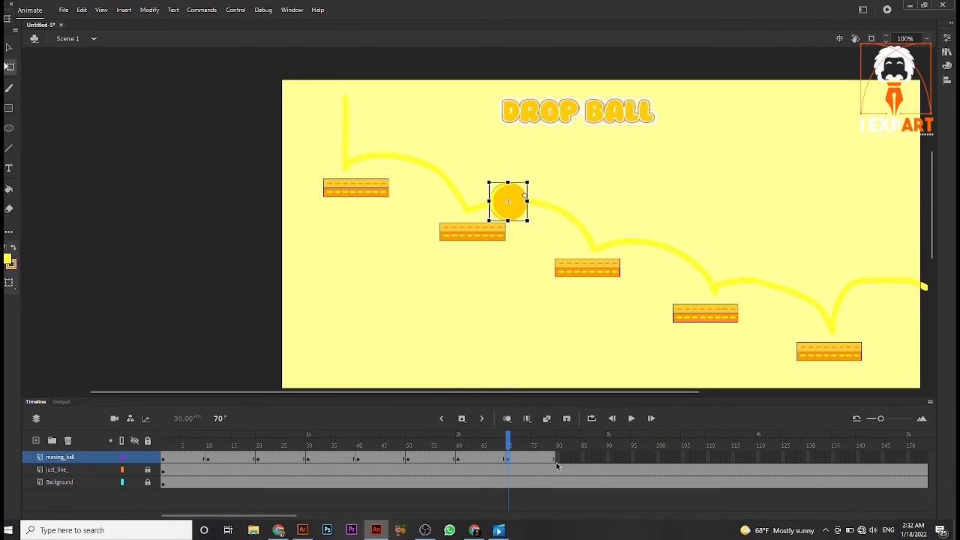
click(558, 459)
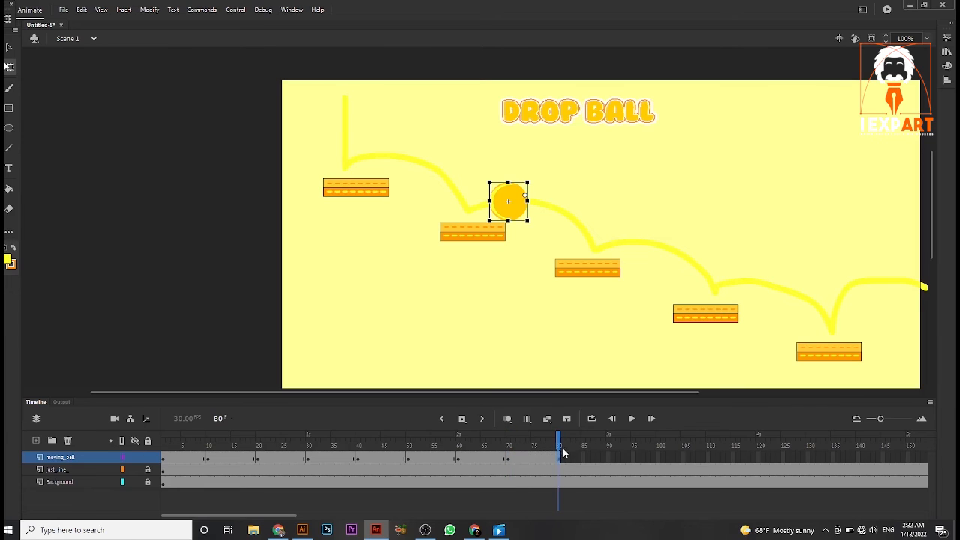
drag(518, 219, 559, 219)
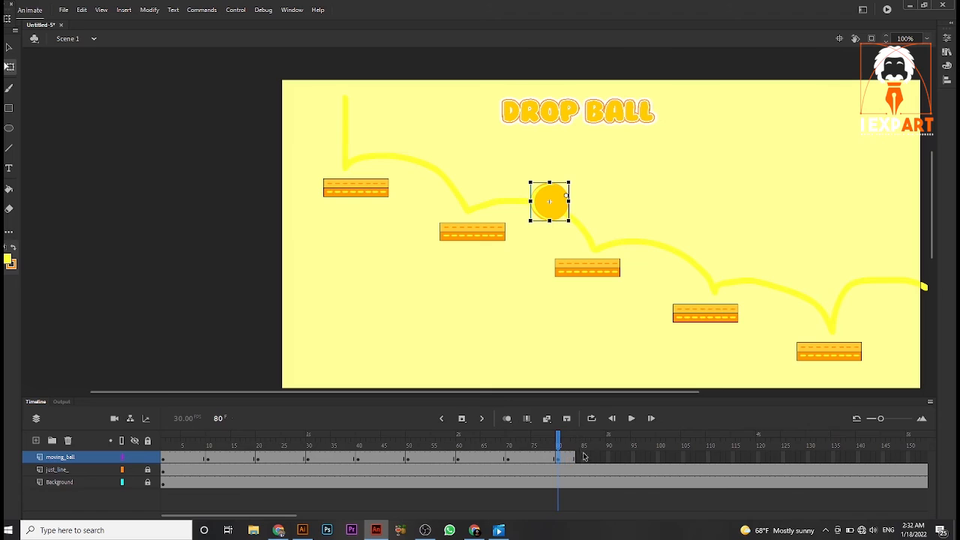
Step: Add a moving_ball keyframe at frame 90 and move the ball down the path to just above the third bar
click(608, 459)
key(F5)
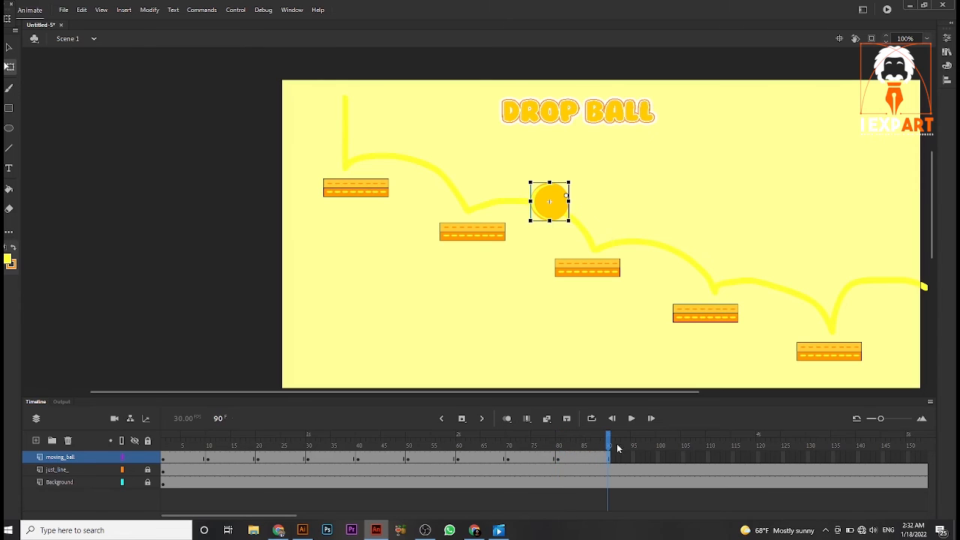
drag(566, 216, 596, 249)
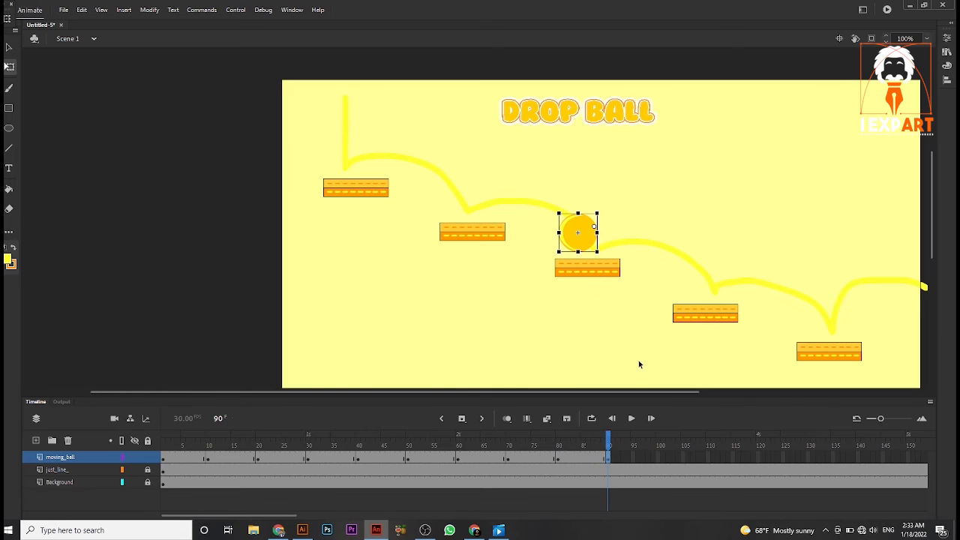
Step: Add a moving_ball keyframe at frame 100 and squash the ball flat on top of the third bar
key(F5)
key(F5)
key(F5)
key(F5)
key(F5)
key(F5)
key(F5)
key(F5)
key(F5)
key(F5)
click(659, 456)
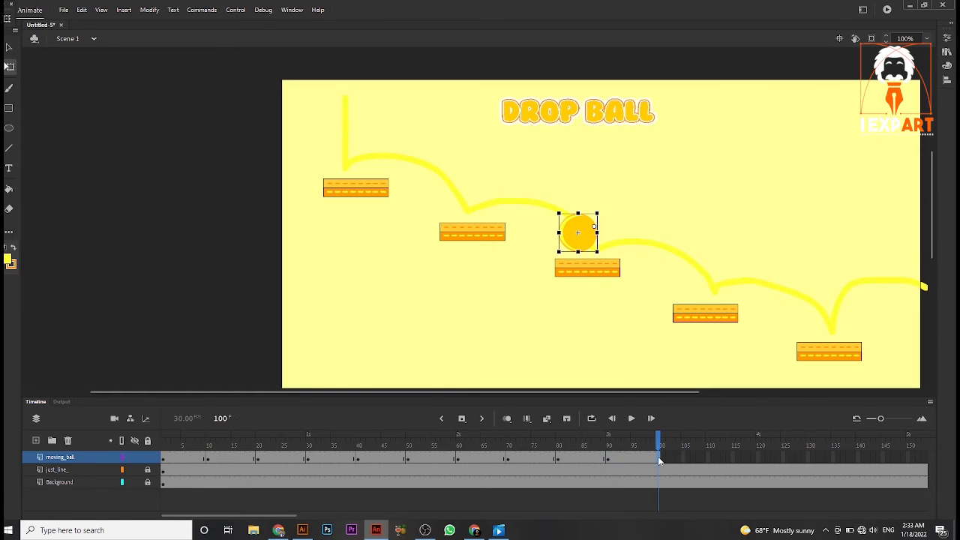
key(F6)
mouse_move(586, 243)
mouse_down()
mouse_move(600, 252)
mouse_move(591, 232)
mouse_up()
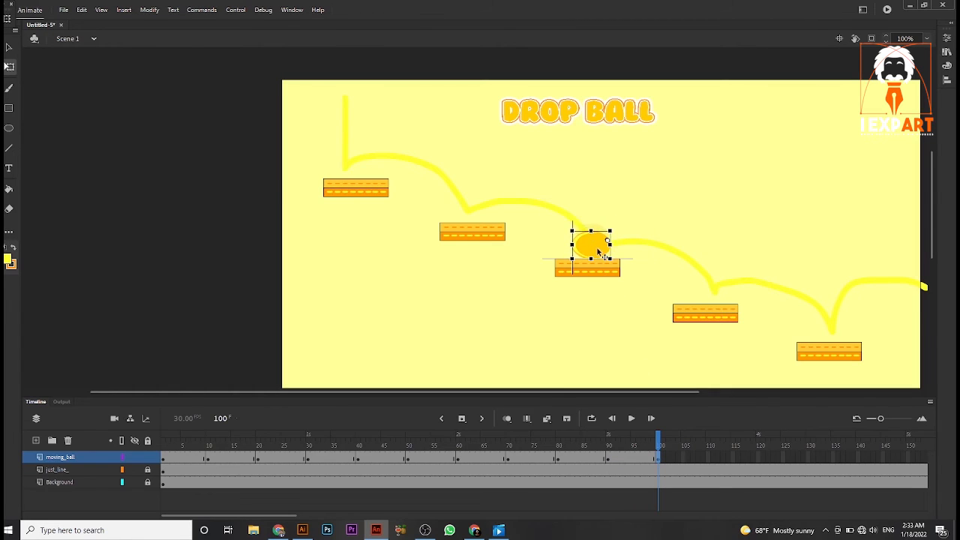
Step: Preview the animation through the third bar's landing and return to frame 100
mouse_move(657, 435)
mouse_down()
mouse_move(622, 440)
mouse_move(659, 447)
mouse_up()
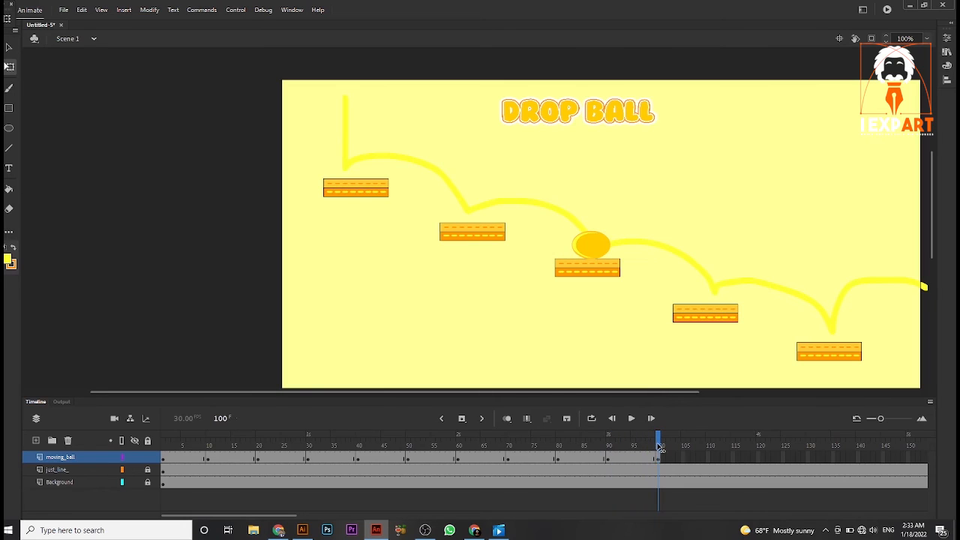
key(shift+comma)
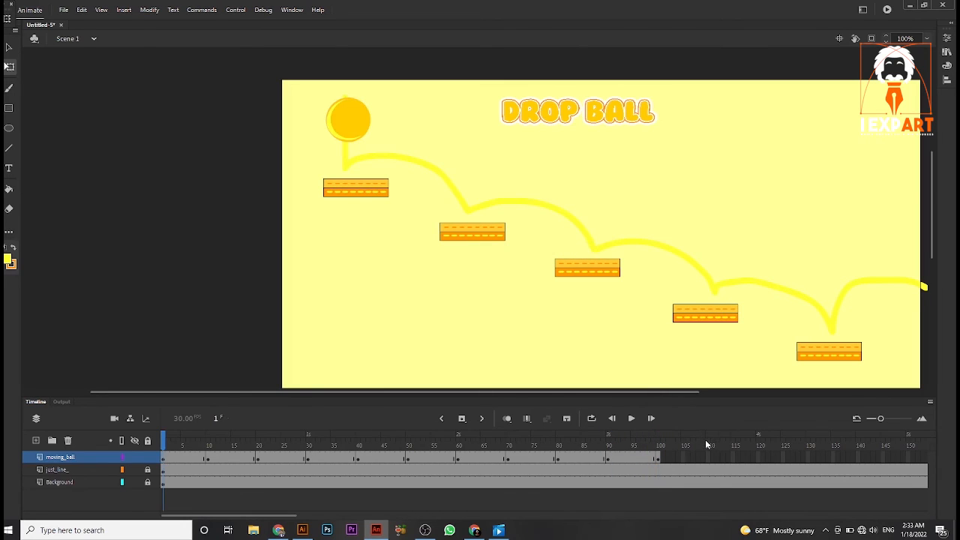
key(shift+period)
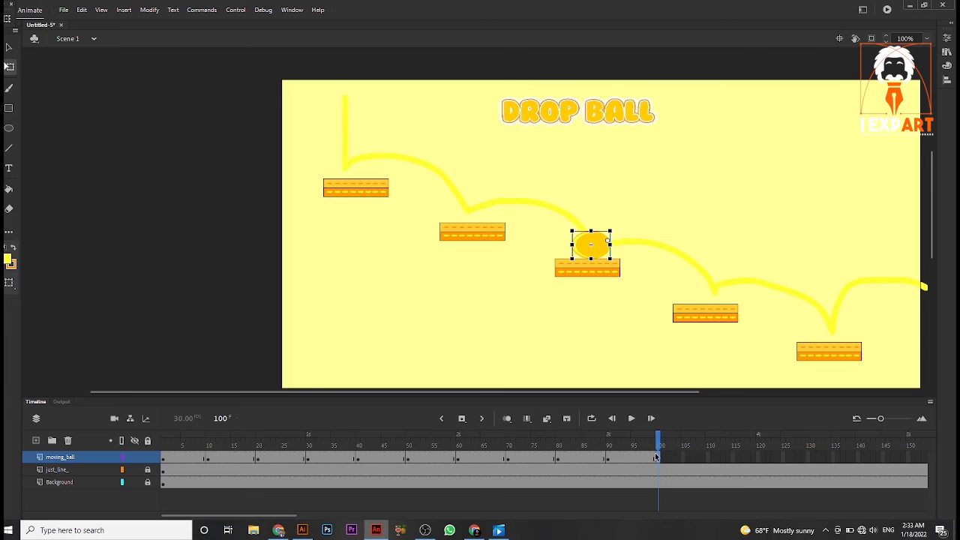
Step: Add a moving_ball keyframe at frame 110, raise the ball off the third bar along the path and restore its rounder shape
key(F5)
key(F5)
key(F5)
key(F5)
key(F5)
key(F5)
key(F5)
key(F5)
key(F5)
key(F5)
click(708, 460)
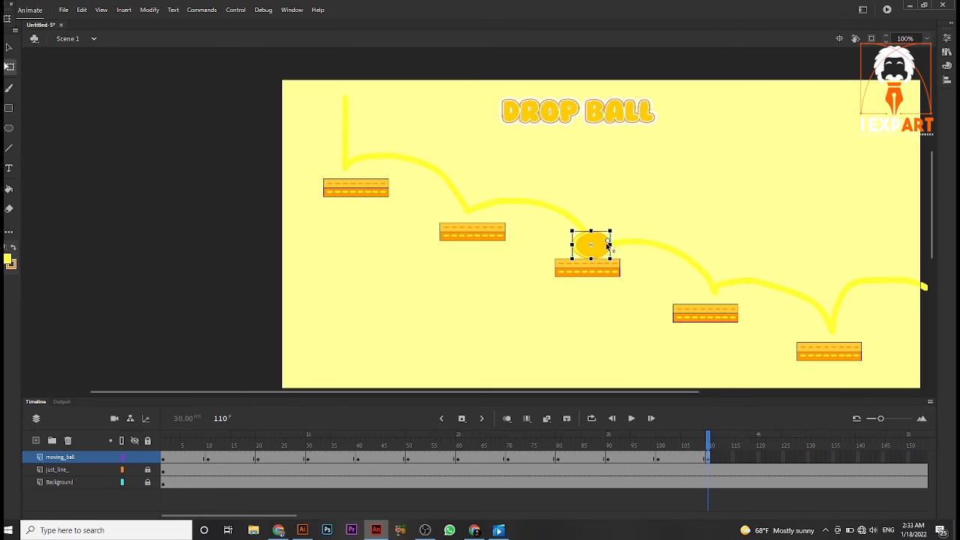
drag(603, 249, 610, 221)
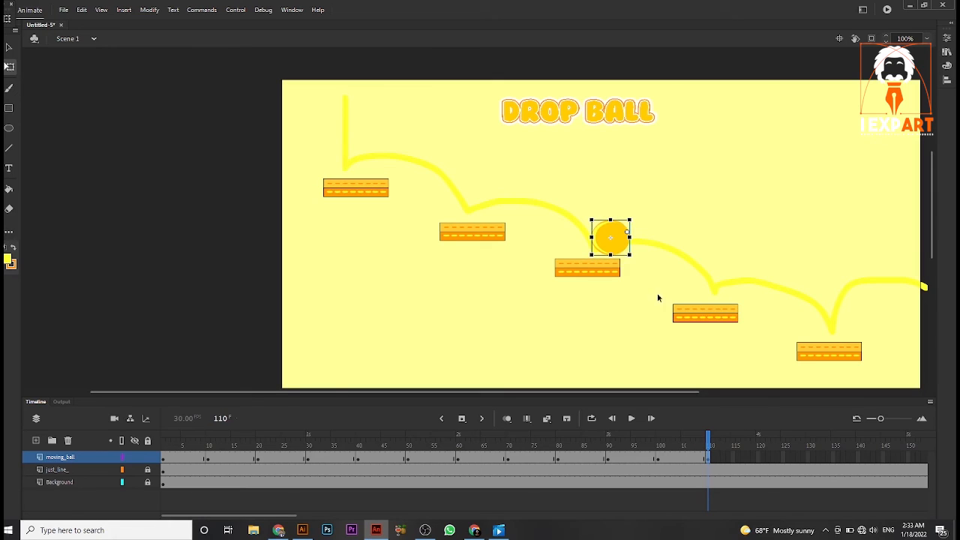
Step: Add a moving_ball keyframe at frame 120 and move the ball further along the arc past the third bar
key(F5)
key(F5)
key(F5)
key(F5)
key(F5)
key(F5)
key(F5)
key(F5)
key(F5)
key(F5)
click(759, 457)
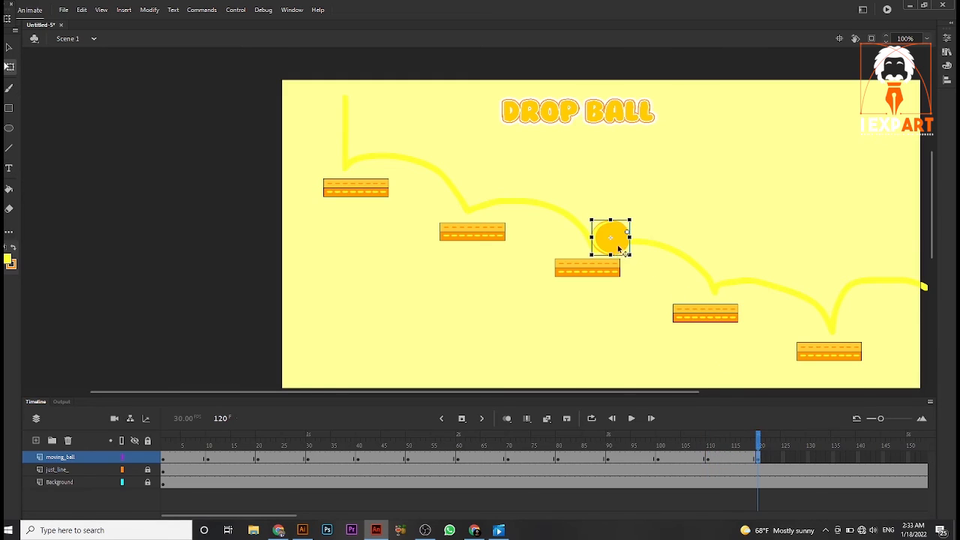
drag(621, 255, 670, 242)
drag(611, 242, 645, 223)
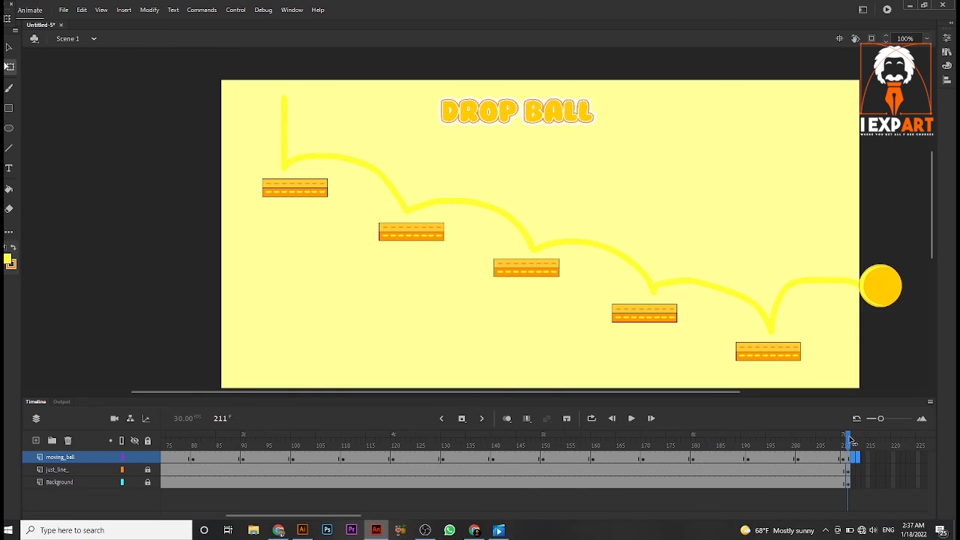
Step: Select all moving_ball frames from frame 1 to frame 211 and create classic tweens between their keyframes
drag(851, 441, 92, 338)
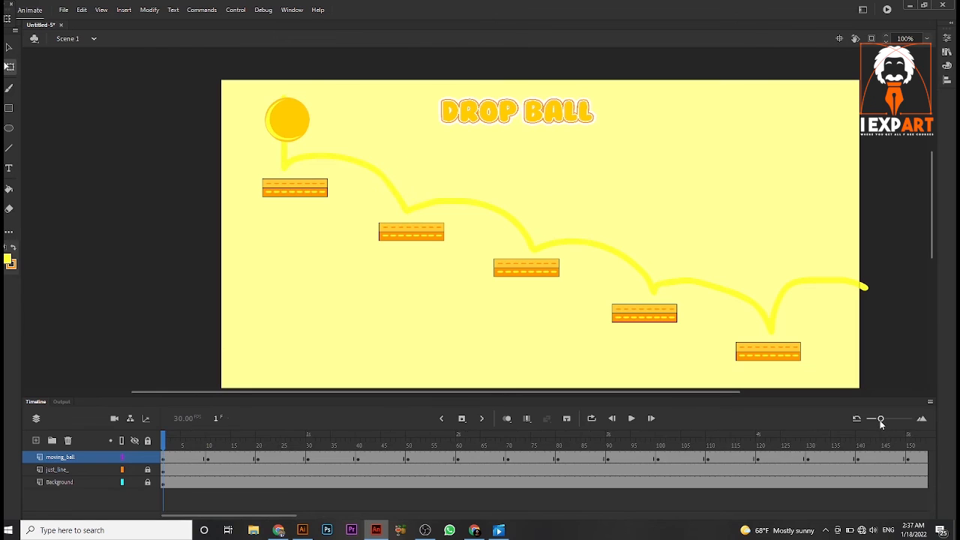
drag(295, 519, 325, 519)
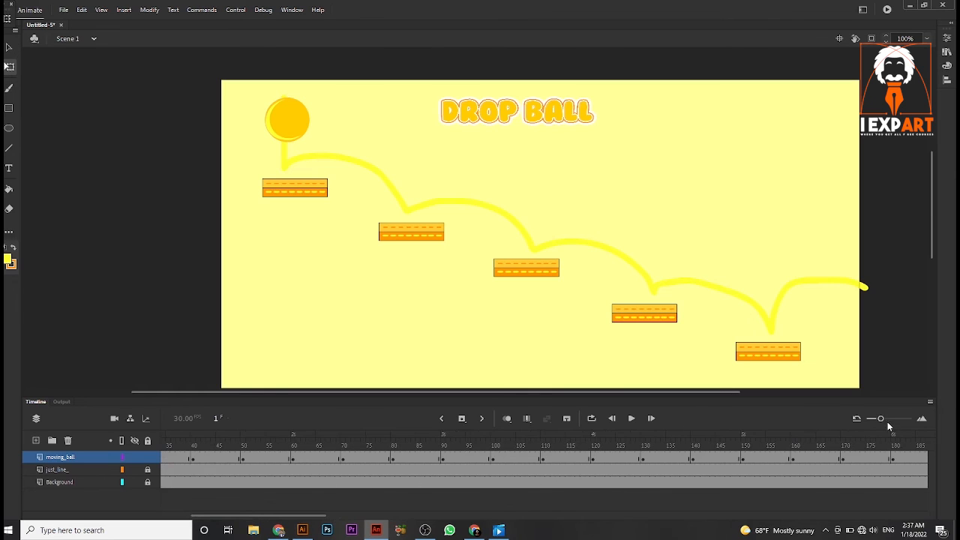
drag(881, 418, 875, 418)
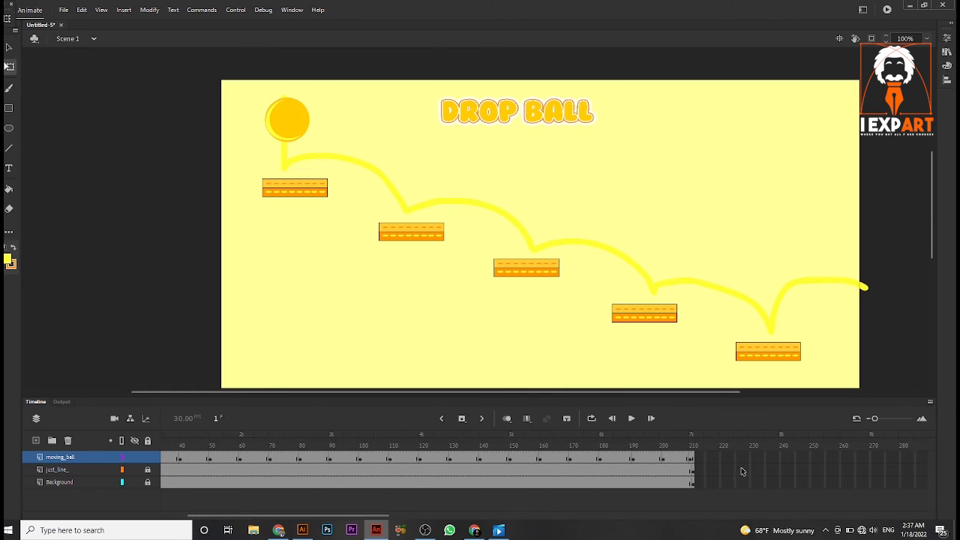
drag(691, 457, 140, 441)
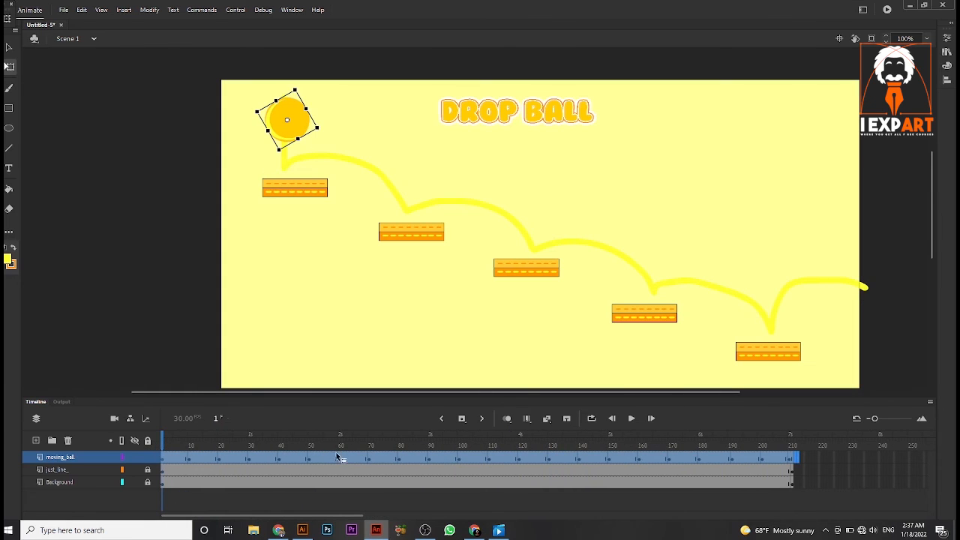
click(801, 460)
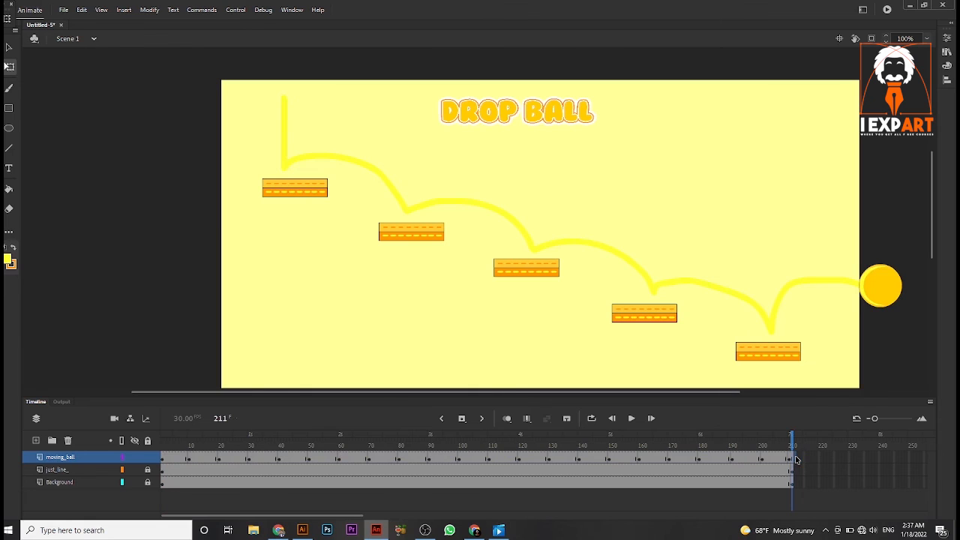
drag(796, 460, 137, 444)
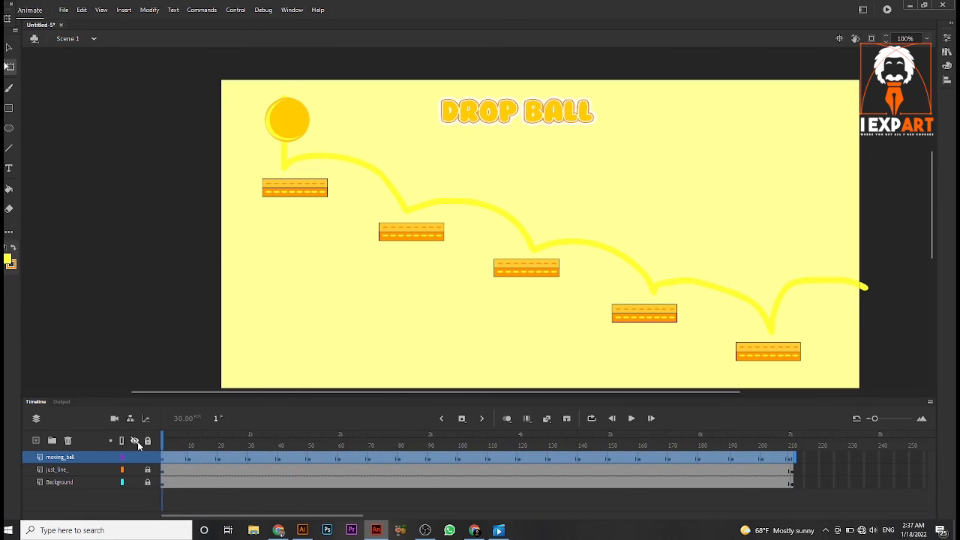
right_click(179, 458)
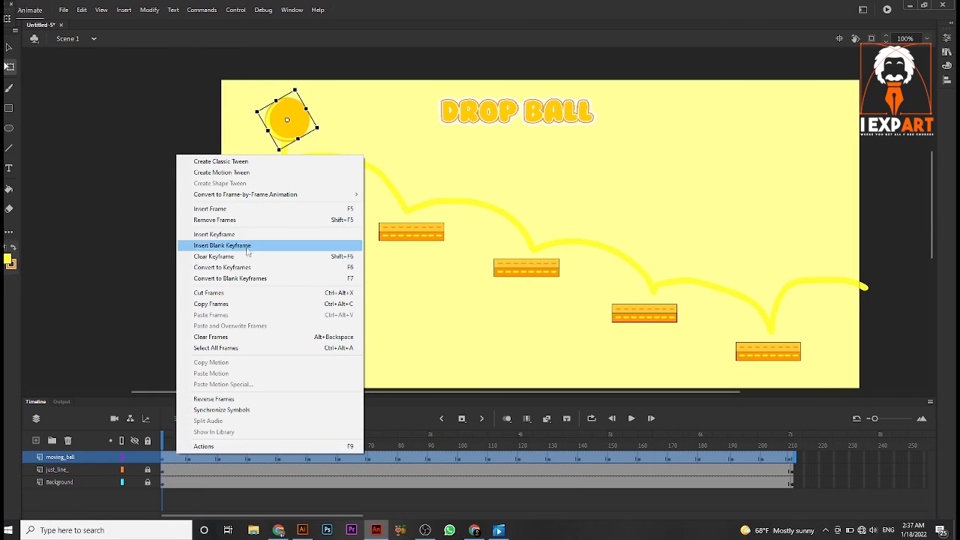
click(247, 162)
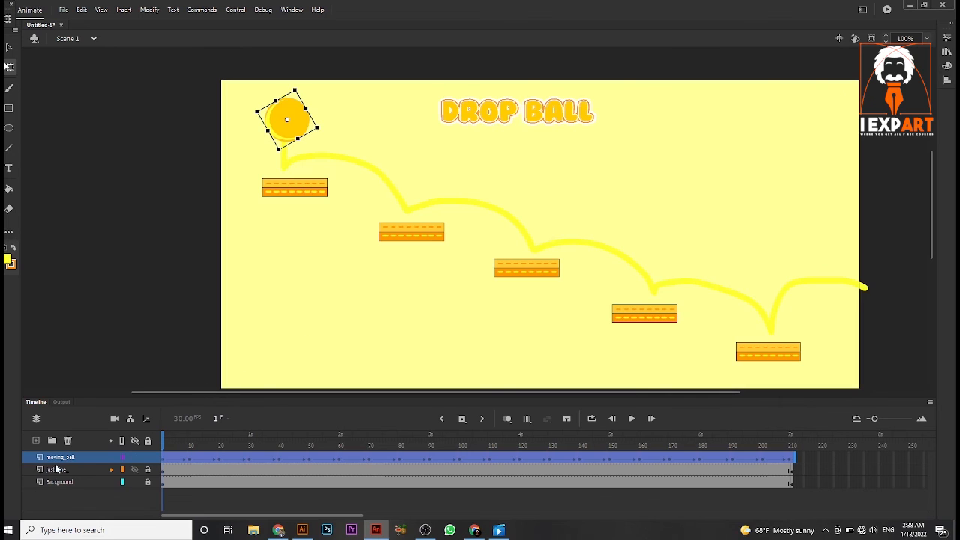
Step: Hide the just_line_ guide layer and preview the tweened bounce on the timeline and as a test movie
click(134, 470)
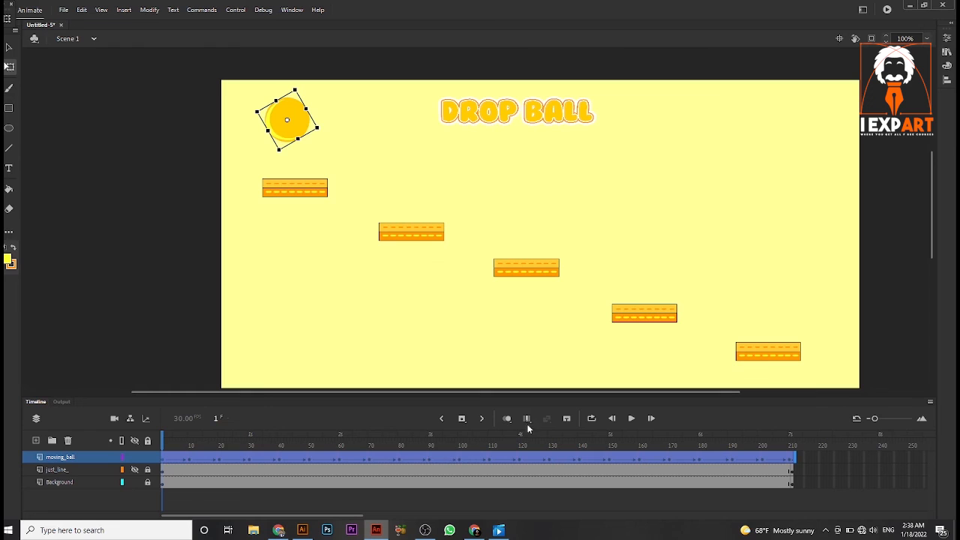
click(632, 418)
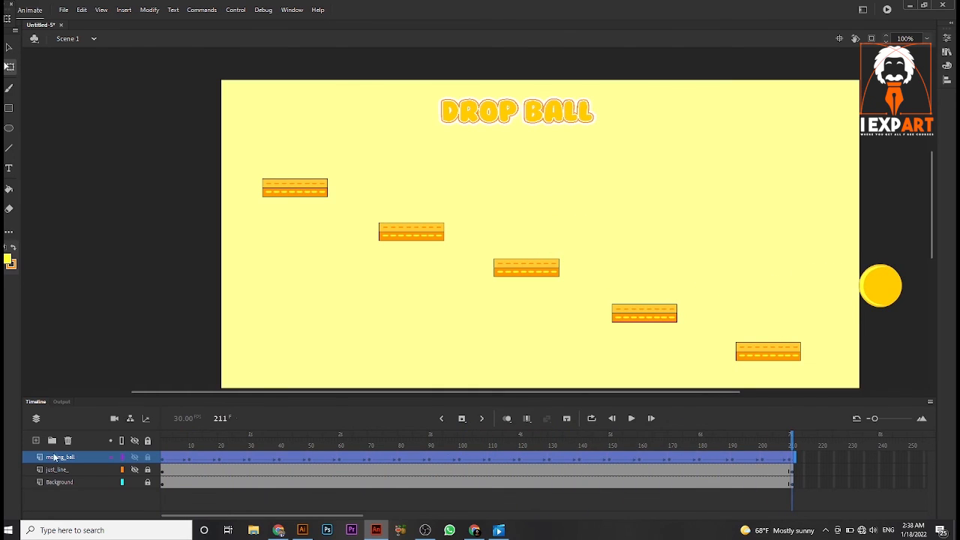
click(887, 10)
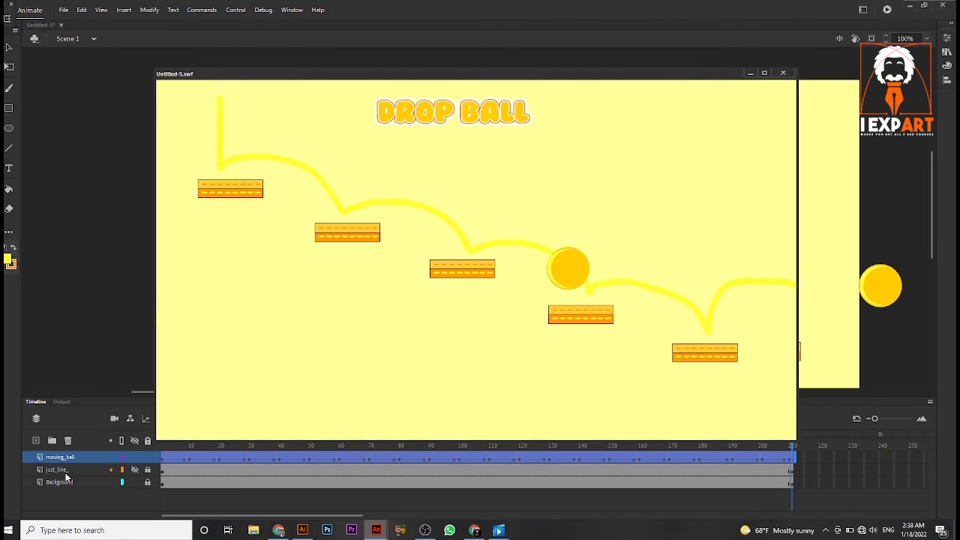
click(783, 73)
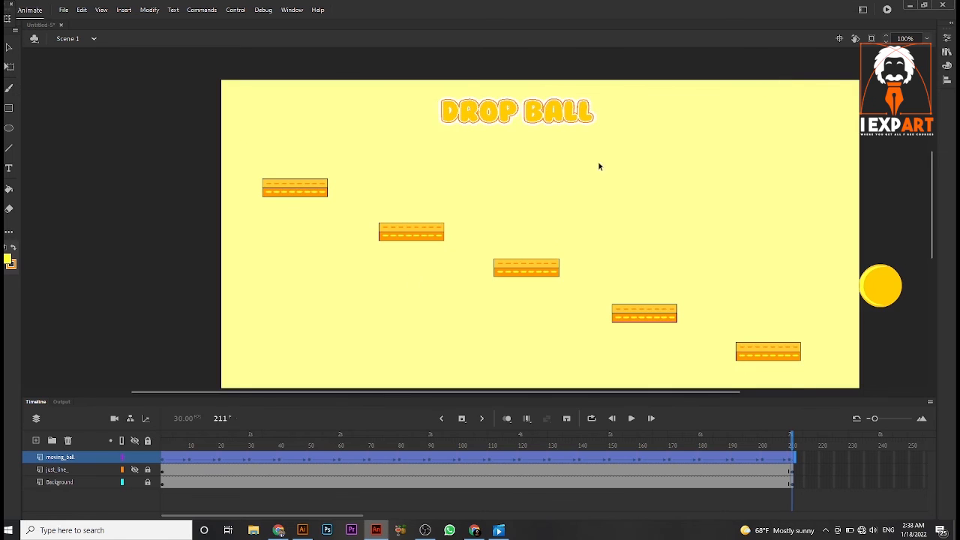
Step: Delete the just_line_ layer and test the movie again in a maximized preview window
click(58, 471)
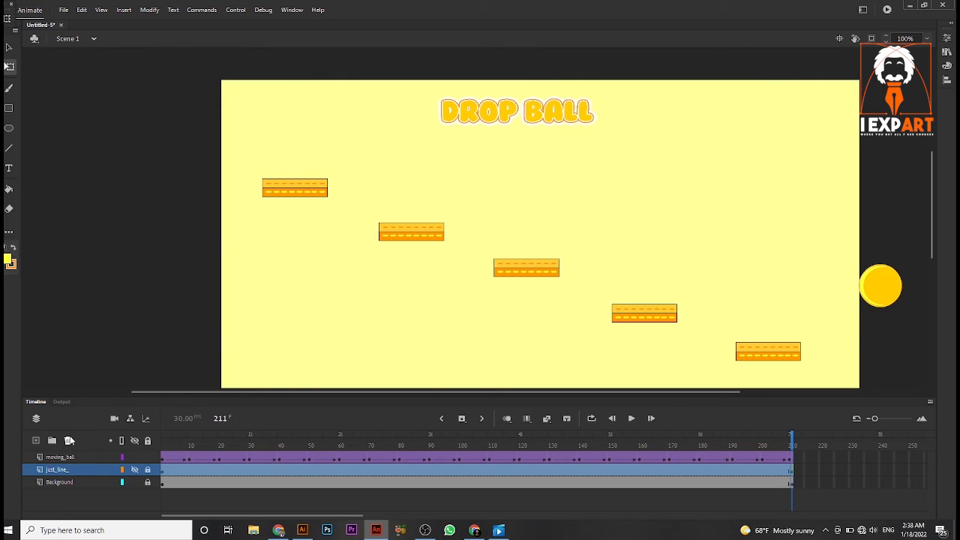
click(69, 441)
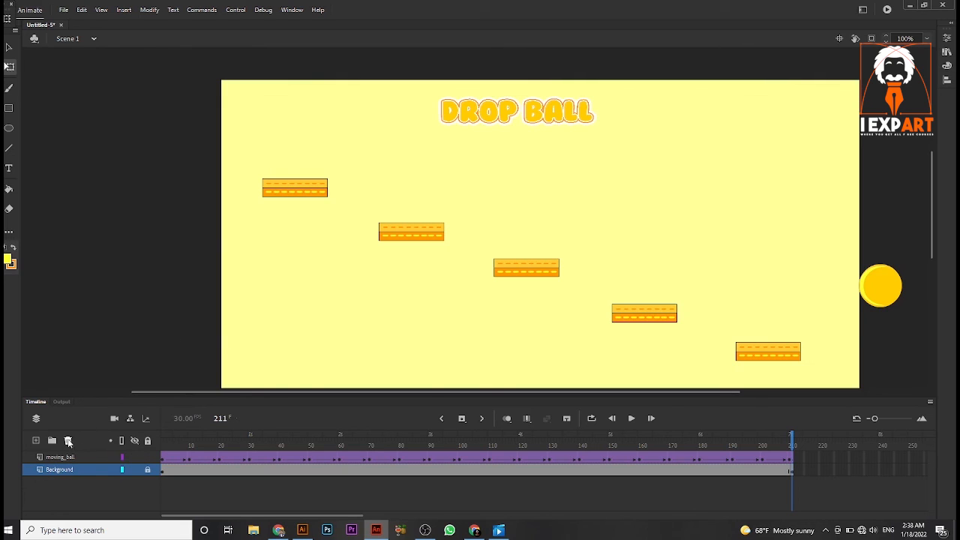
click(886, 10)
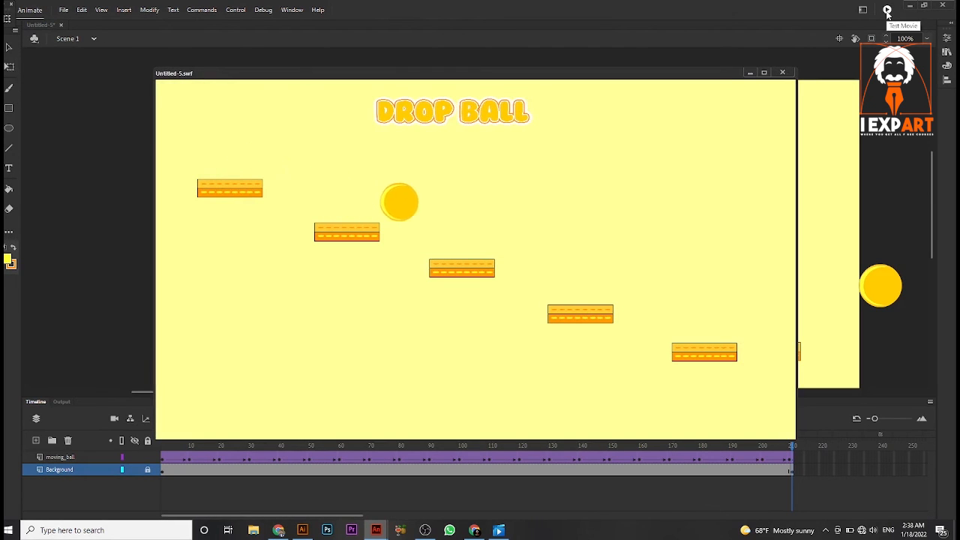
click(764, 73)
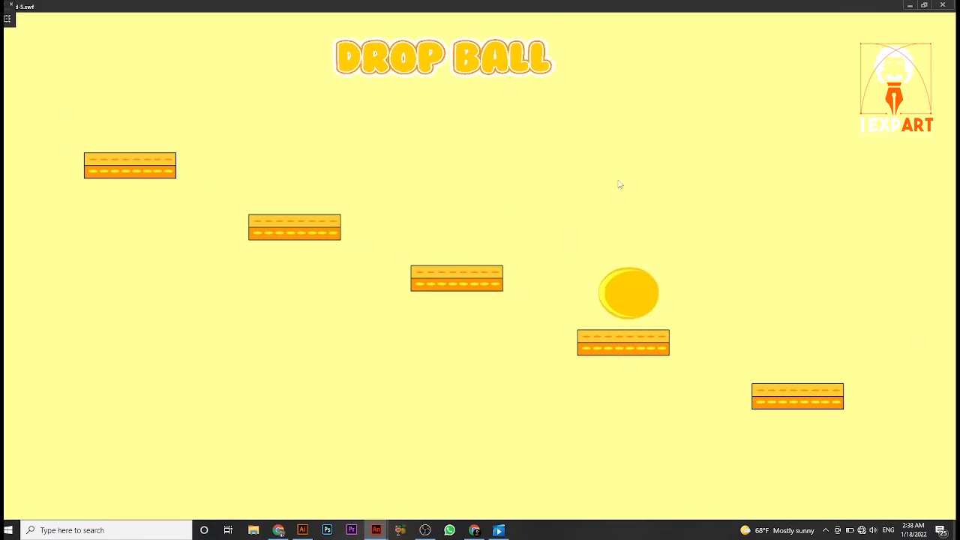